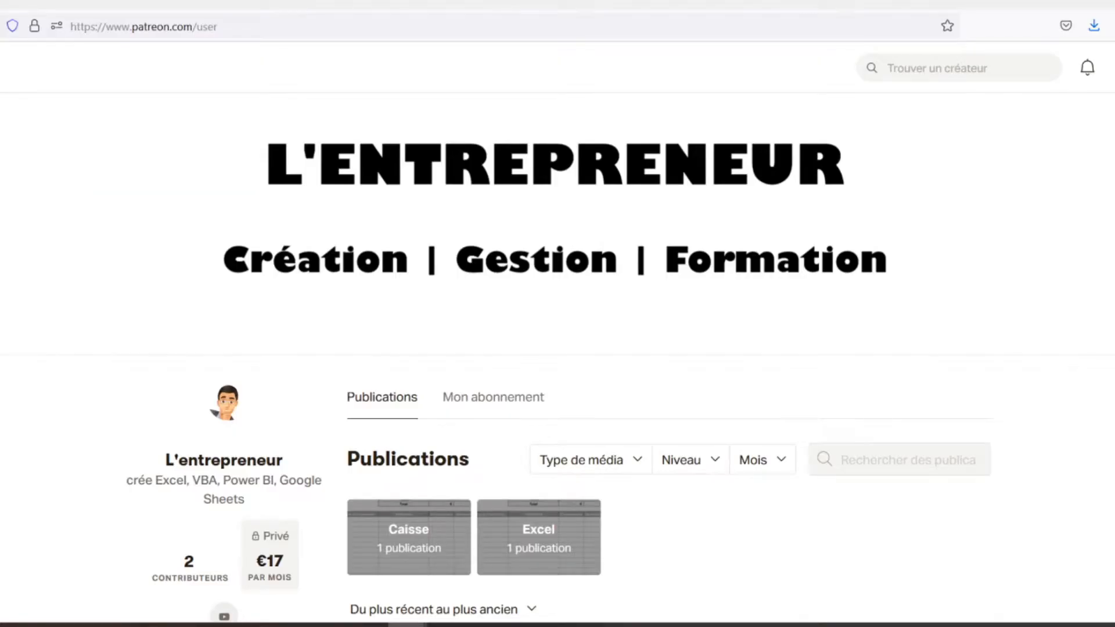
# Look through the creator's Patreon publications down to the Feuilles de caisse post and its attached caisse.xlsx file.
pyautogui.scroll(-3, 558, 360)
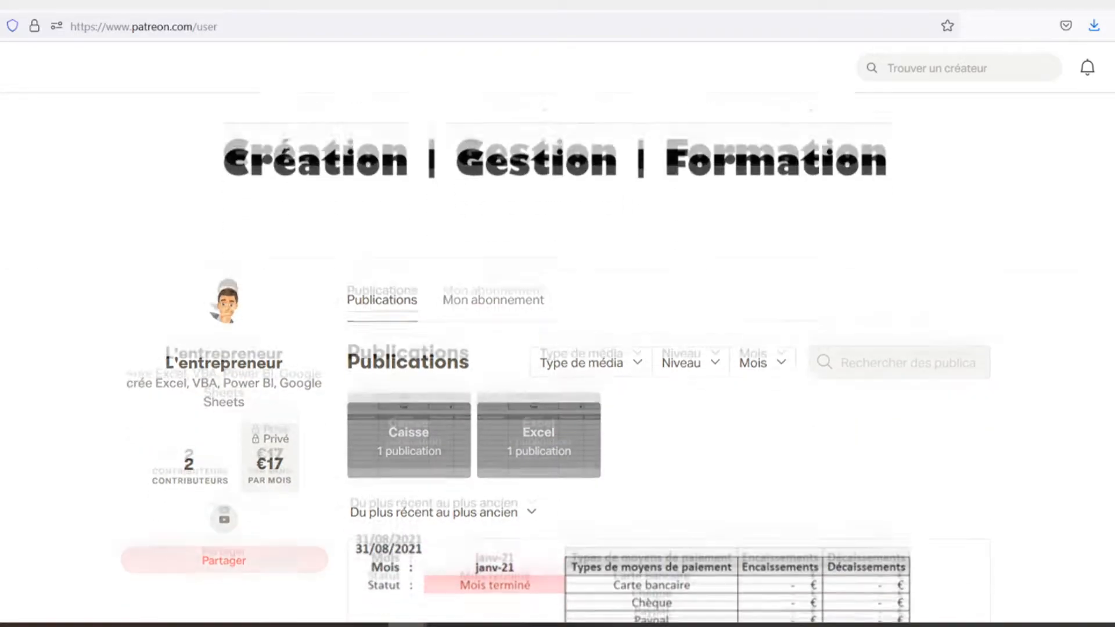
pyautogui.scroll(-2, 558, 360)
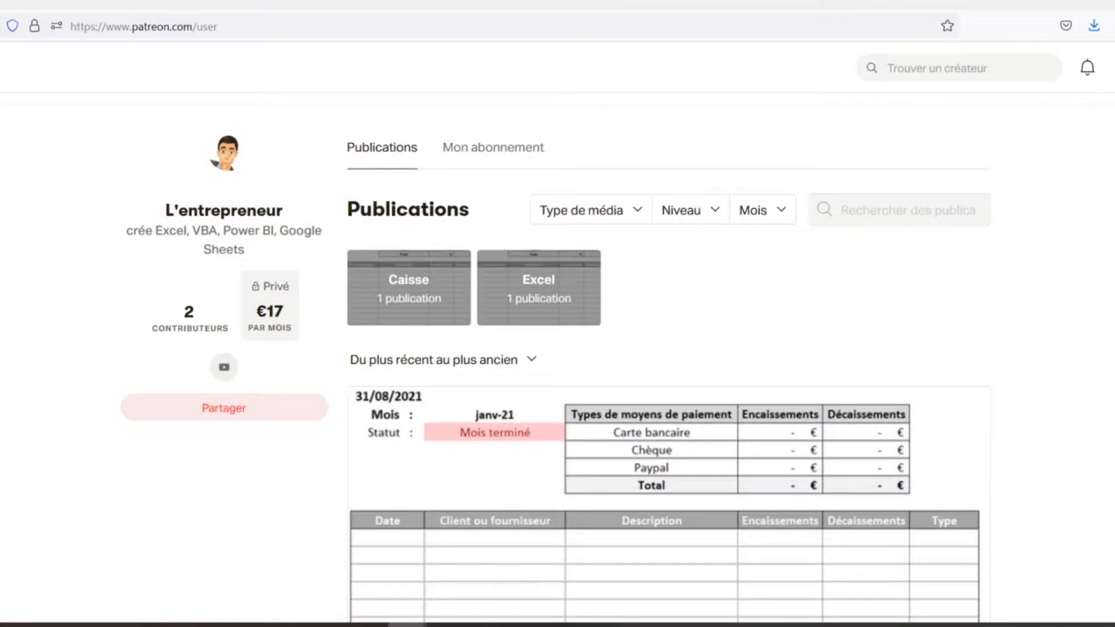
pyautogui.scroll(-3, 558, 360)
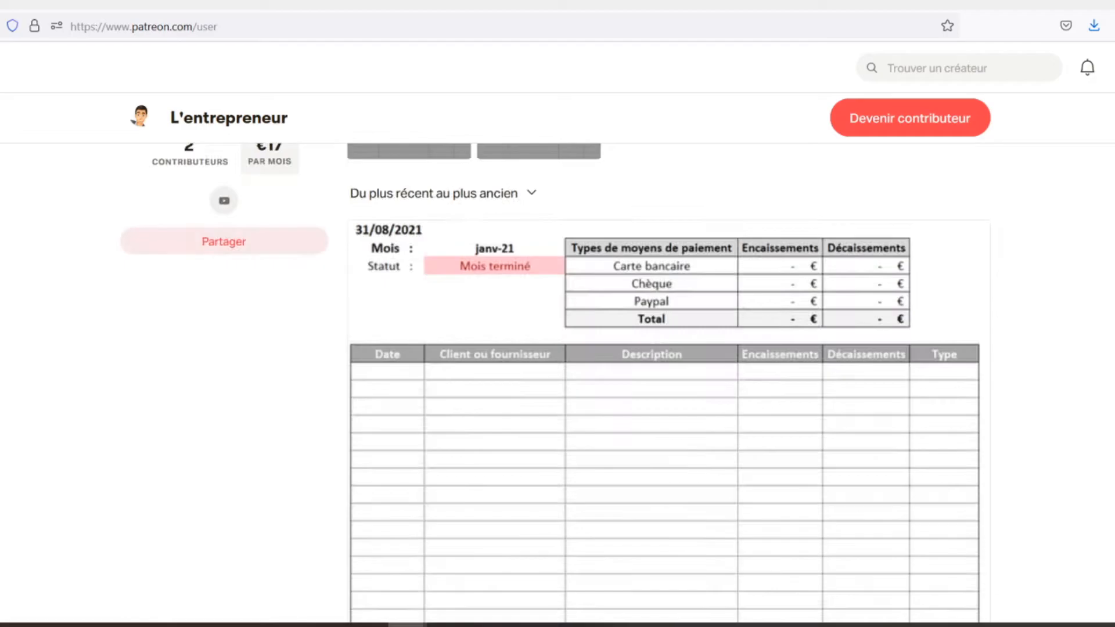
pyautogui.scroll(-2, 557, 360)
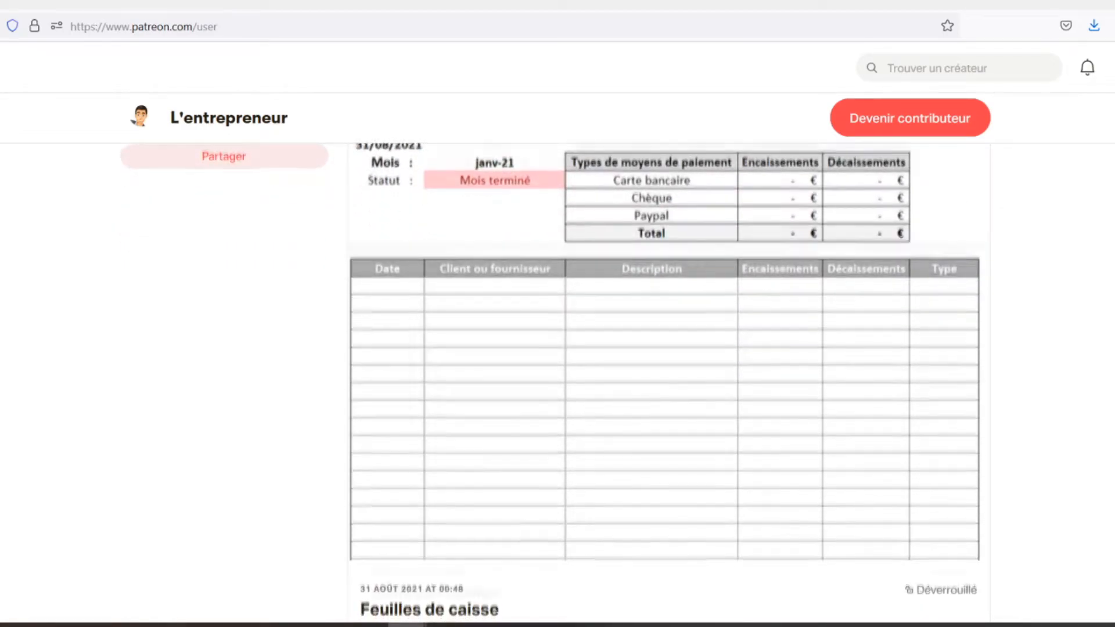
pyautogui.scroll(-2, 558, 360)
pyautogui.scroll(-2, 558, 360)
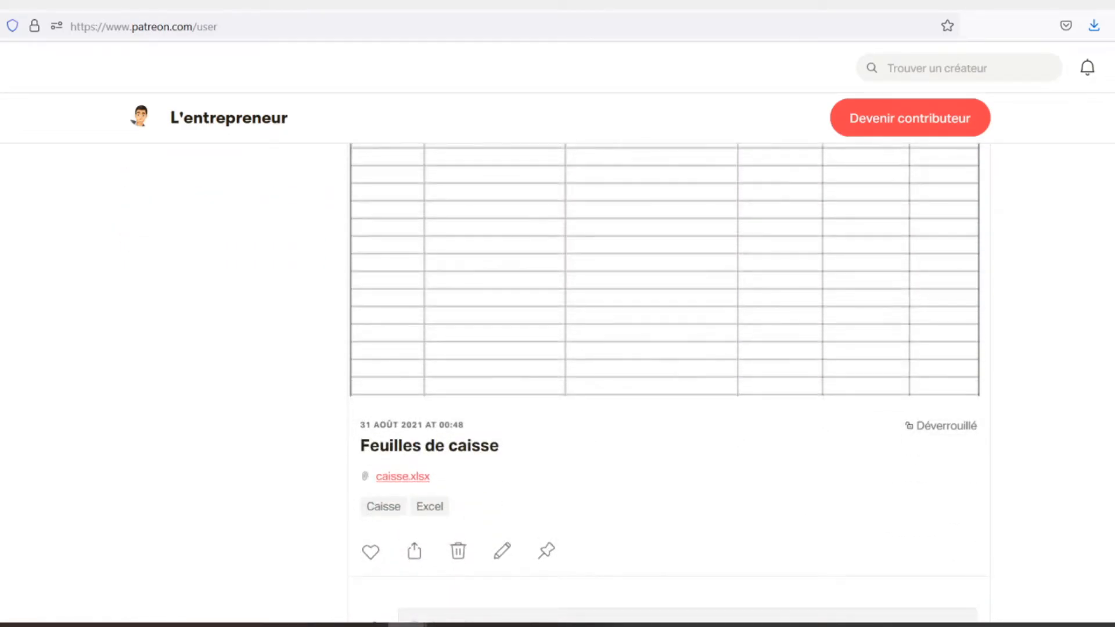
pyautogui.scroll(-2, 558, 360)
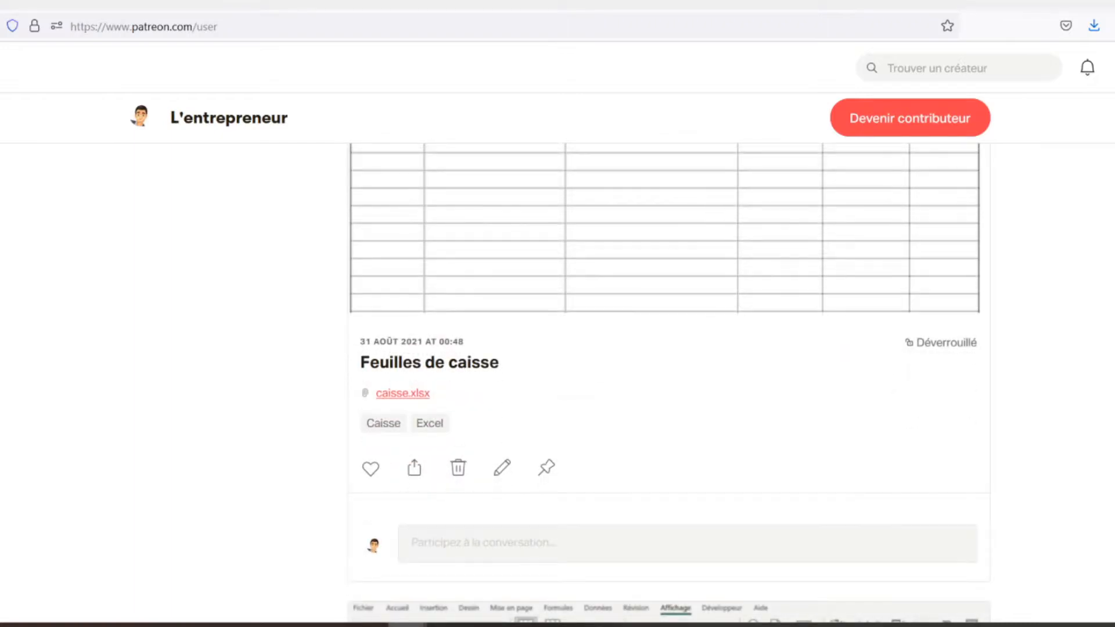
pyautogui.scroll(-2, 557, 360)
pyautogui.scroll(-2, 558, 360)
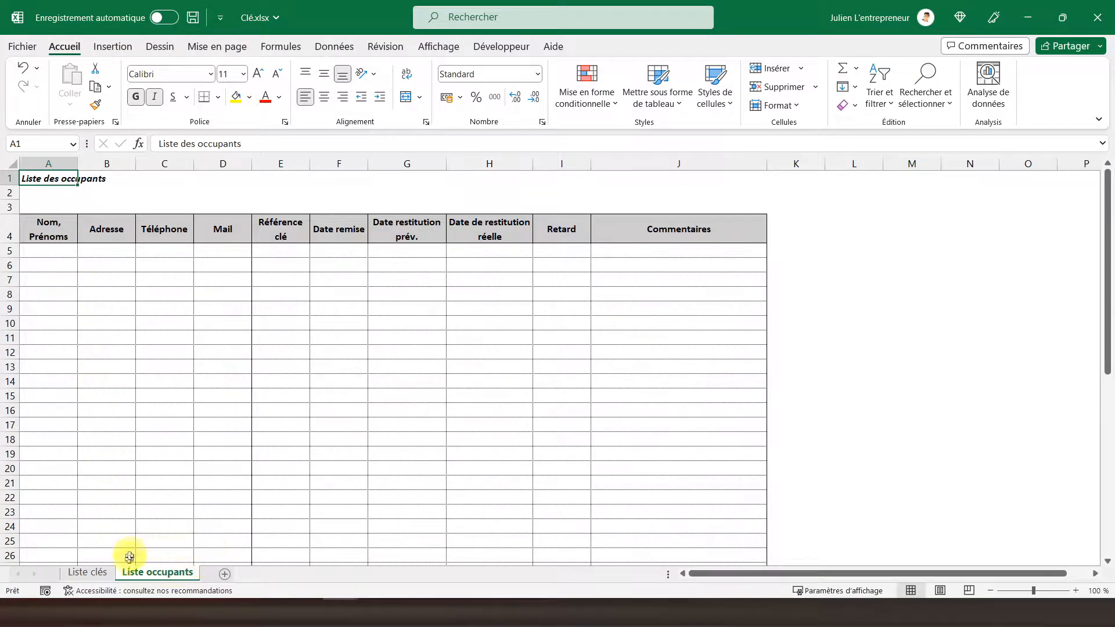
# Try a test entry "p" in the first row's Nom, Prénoms and Adresse cells of Liste occupants, then clear it.
pyautogui.click(47, 251)
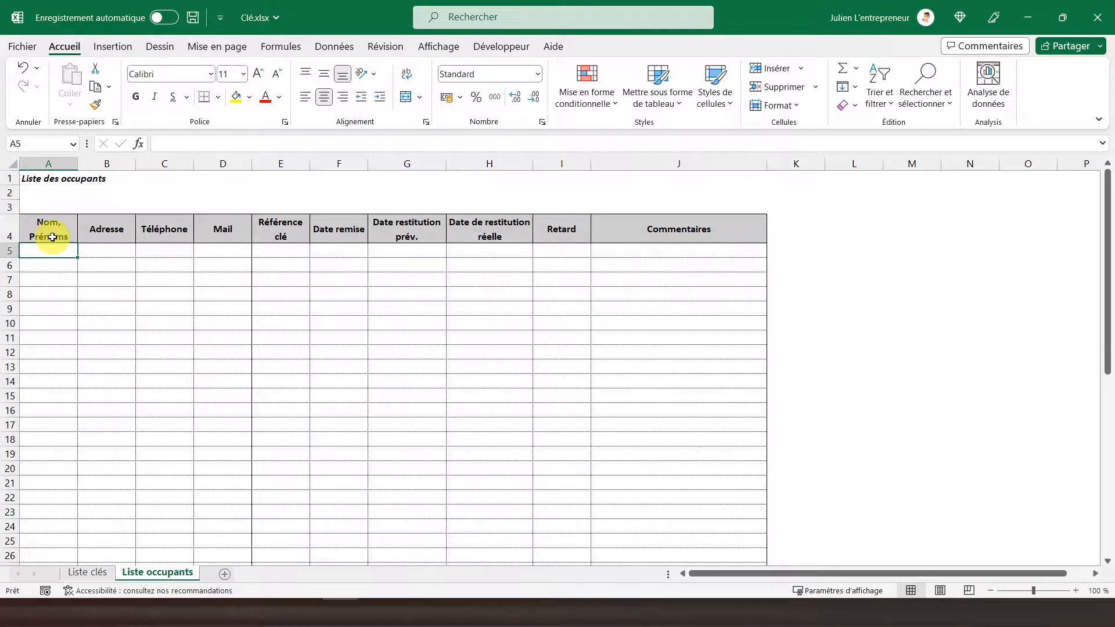
pyautogui.press('F2')
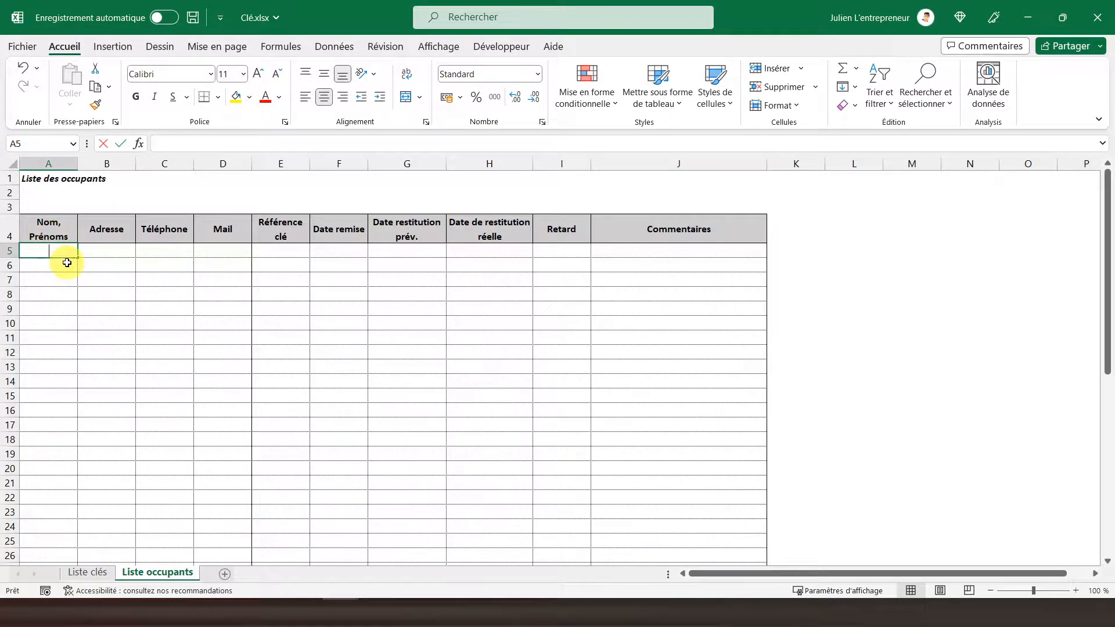
pyautogui.press('Escape')
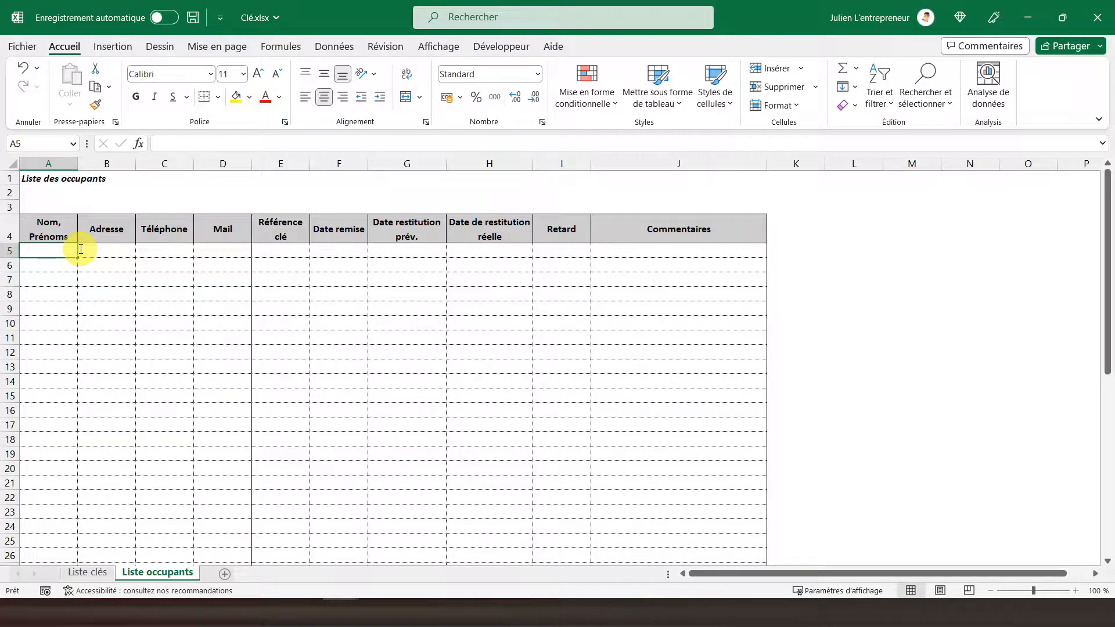
pyautogui.write('p')
pyautogui.press('Delete')
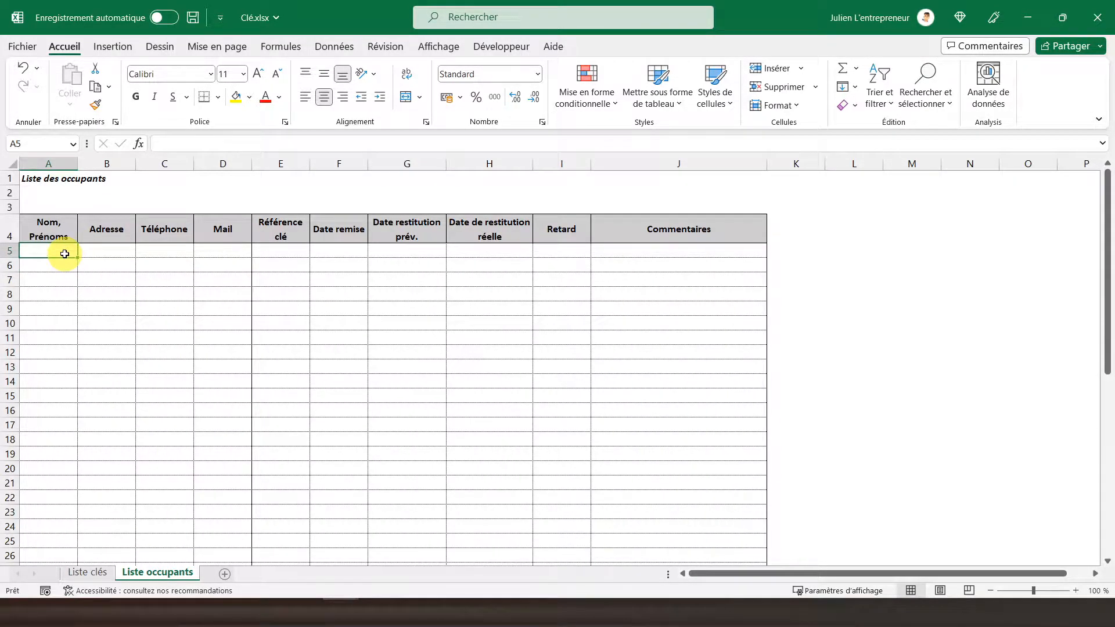
pyautogui.press('Right')
pyautogui.write('p')
pyautogui.press('Return')
pyautogui.press('Up')
pyautogui.press('Delete')
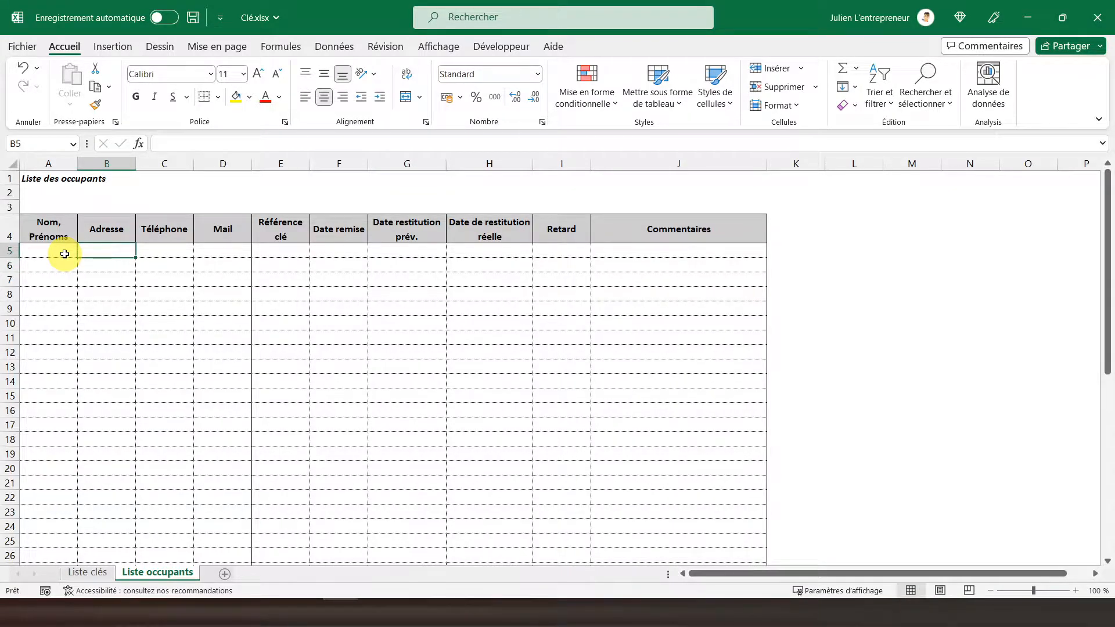
# Try a test entry "p" in the first row's Téléphone and Mail cells, clearing each one.
pyautogui.press('Right')
pyautogui.write('p')
pyautogui.press('Return')
pyautogui.press('Up')
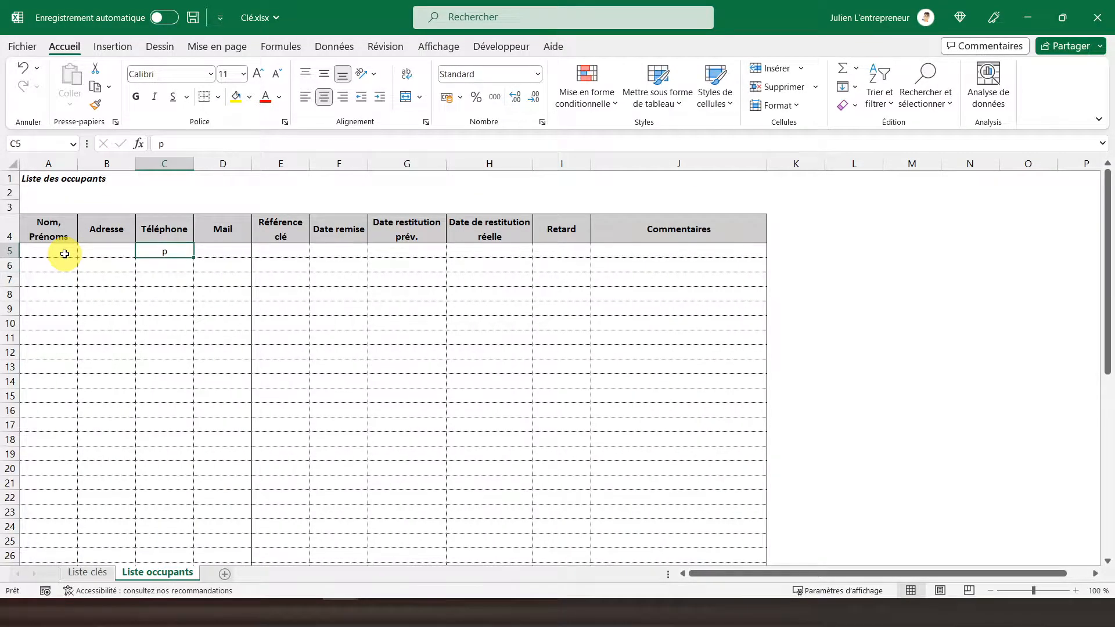
pyautogui.press('Delete')
pyautogui.press('Right')
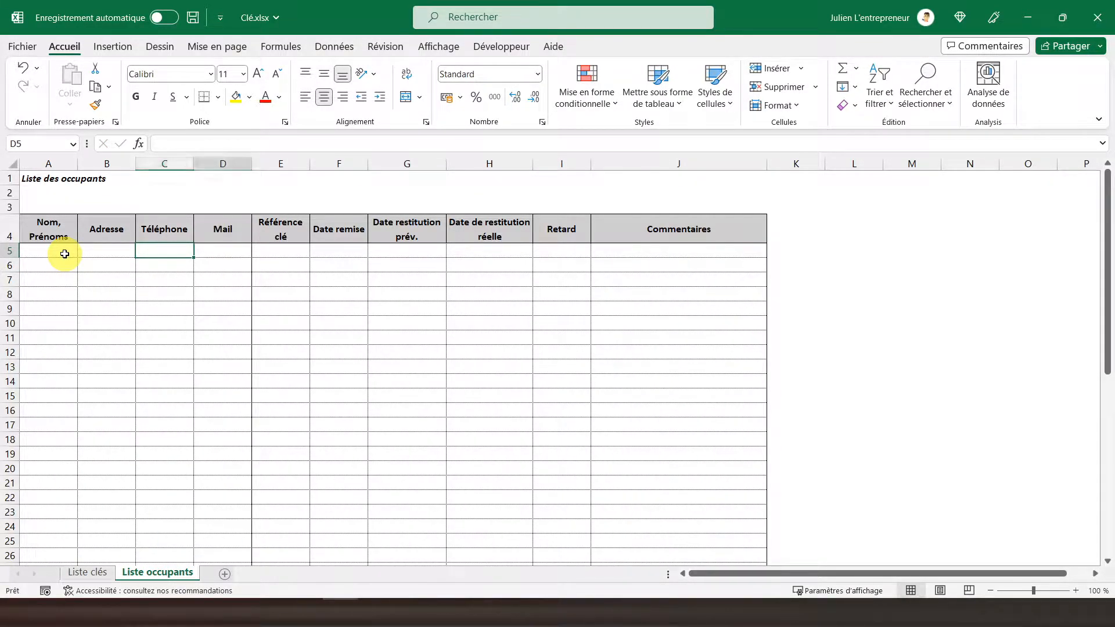
pyautogui.write('p')
pyautogui.press('Return')
pyautogui.press('Up')
pyautogui.press('Delete')
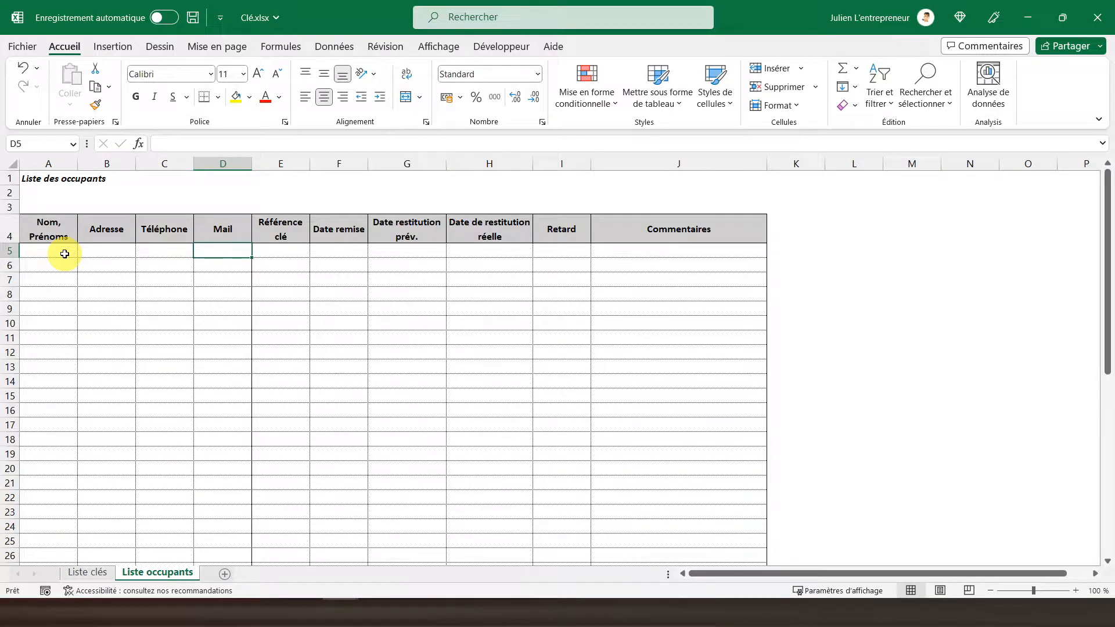
# Add list data validation to the Référence clé cells E5:E50 on Liste occupants, using 'Liste clés'!$A$5:$A$24 as the source.
pyautogui.click(286, 251)
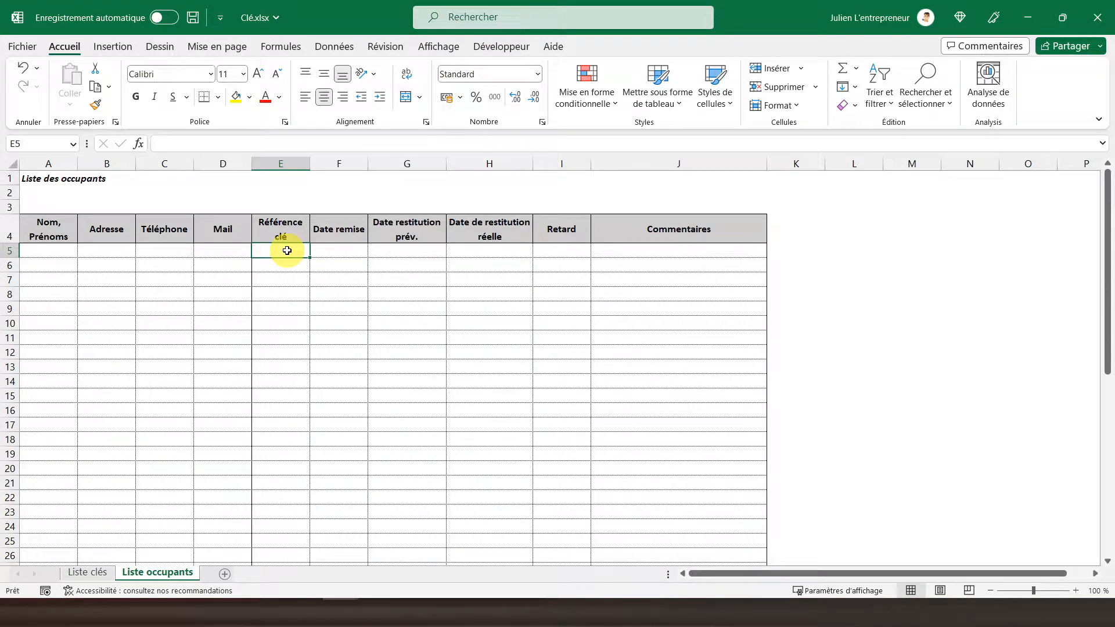
pyautogui.click(90, 574)
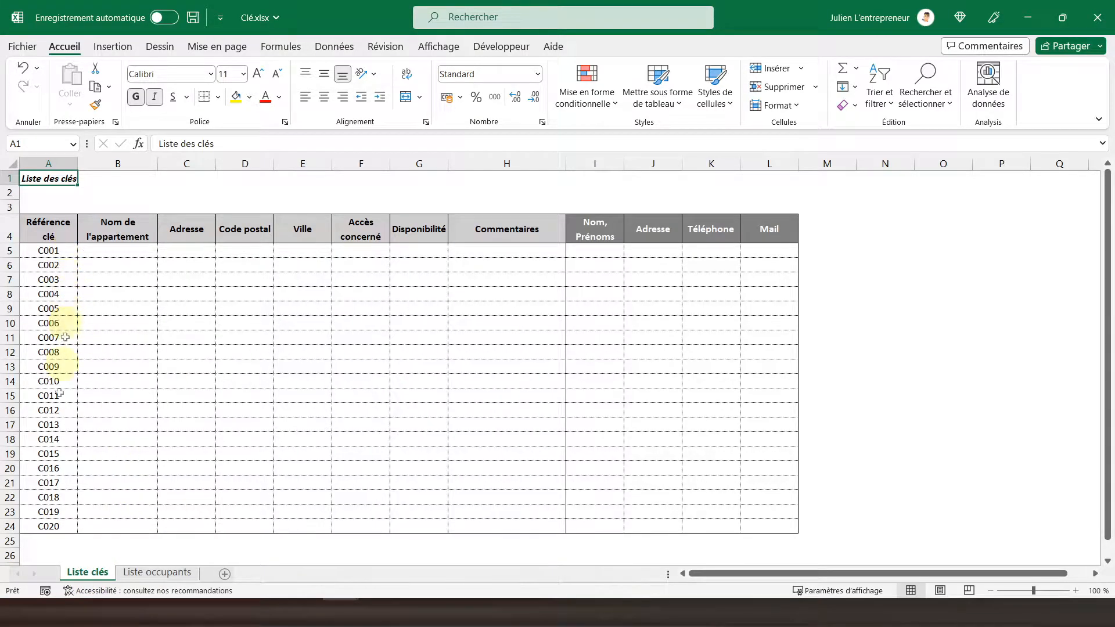
pyautogui.click(158, 573)
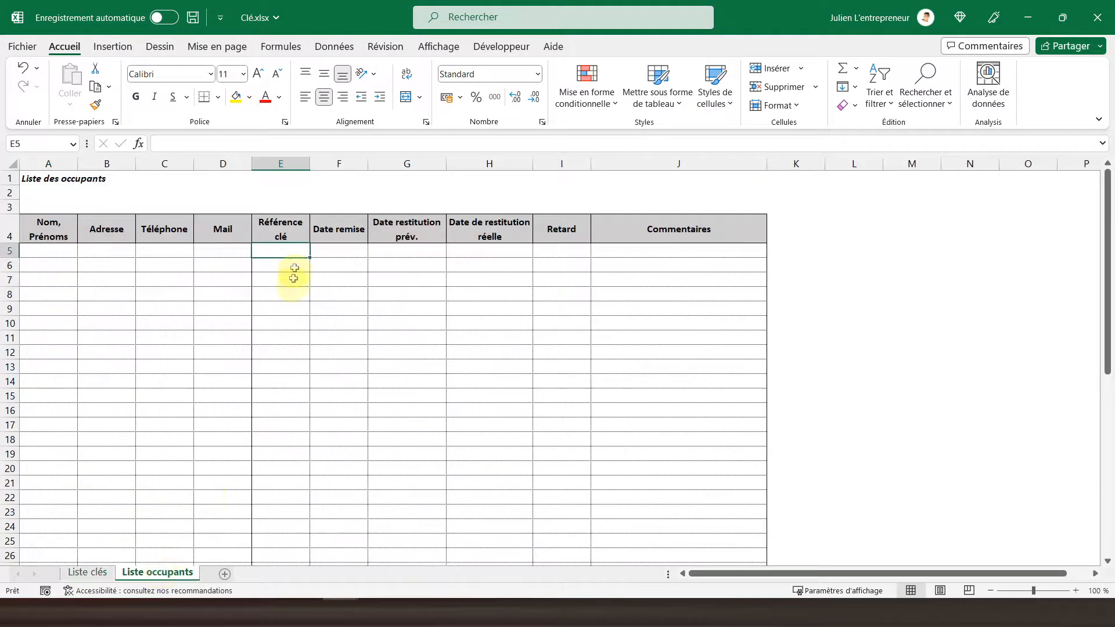
pyautogui.scroll(-11, 281, 406)
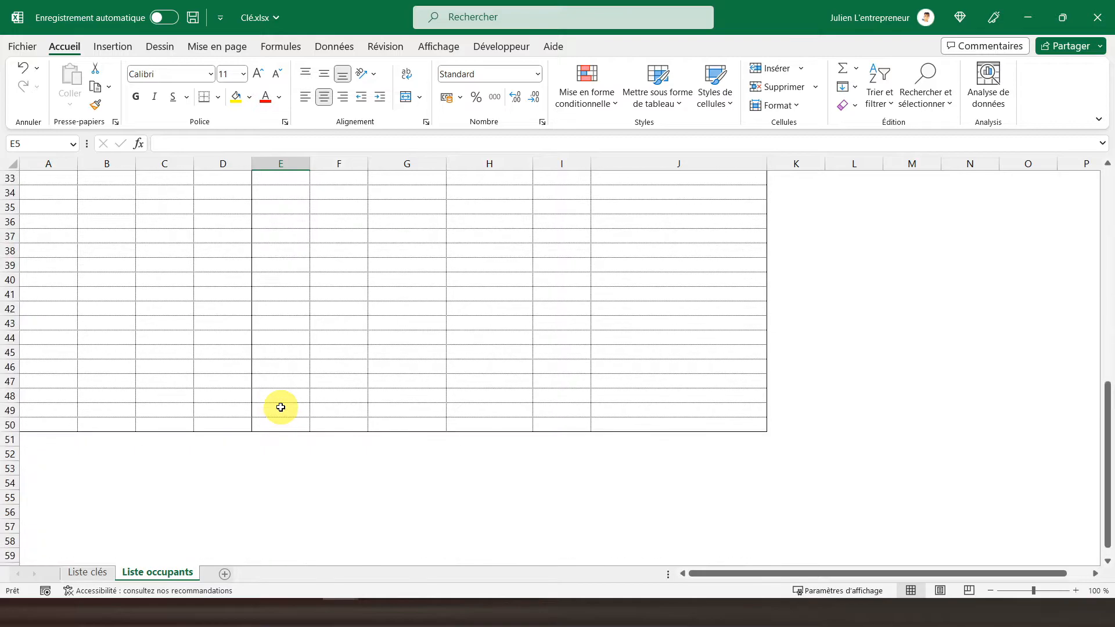
pyautogui.moveTo(280, 430); pyautogui.dragTo(281, 242)
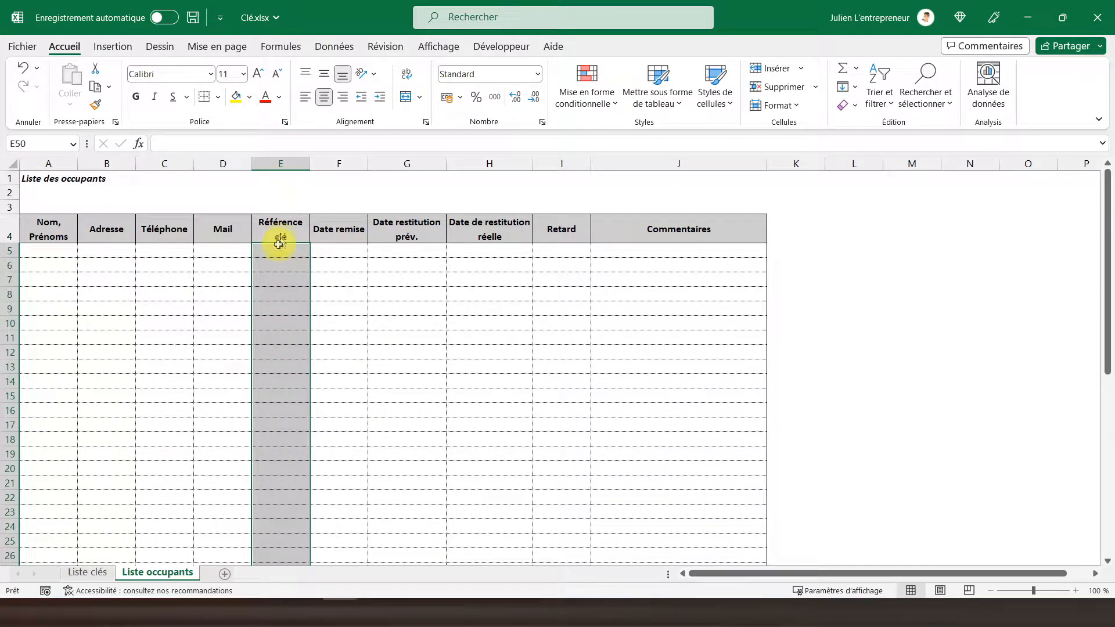
pyautogui.click(326, 51)
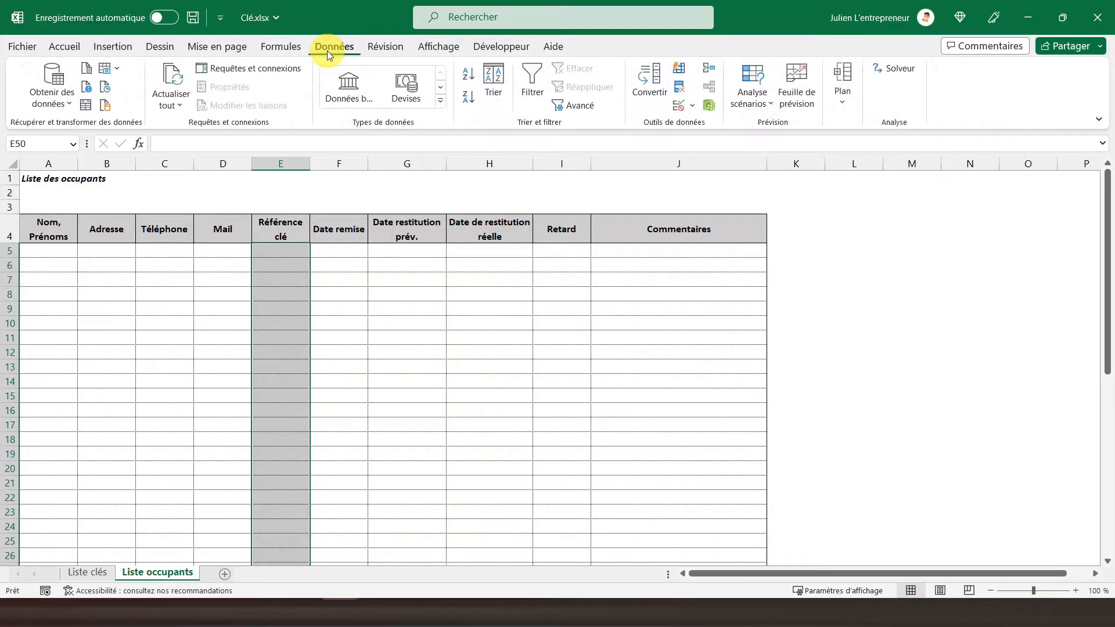
pyautogui.click(680, 108)
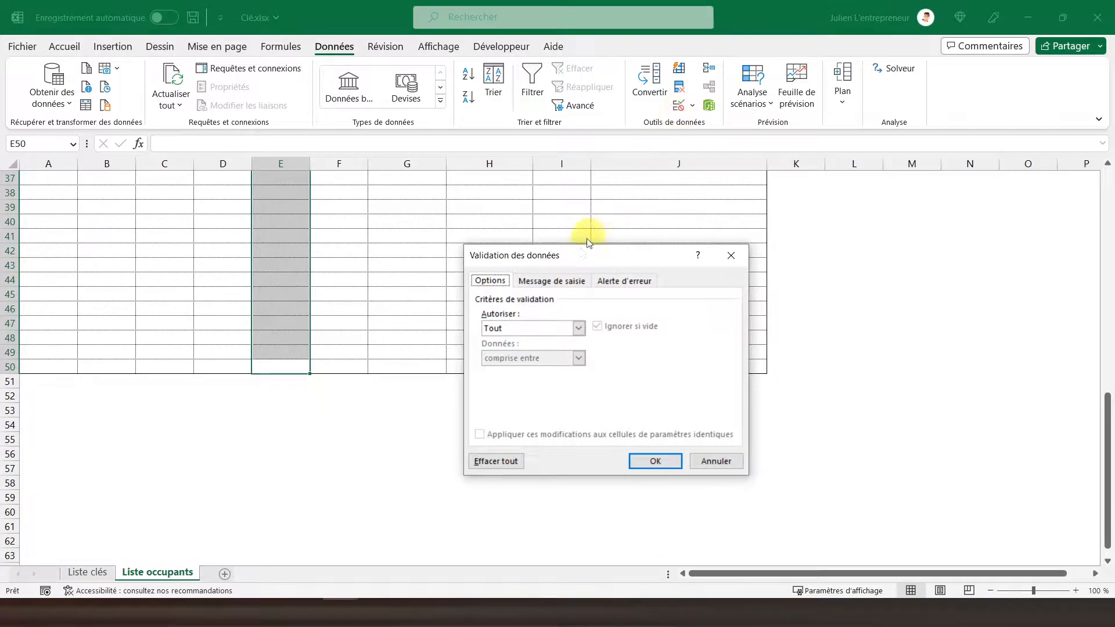
pyautogui.click(535, 329)
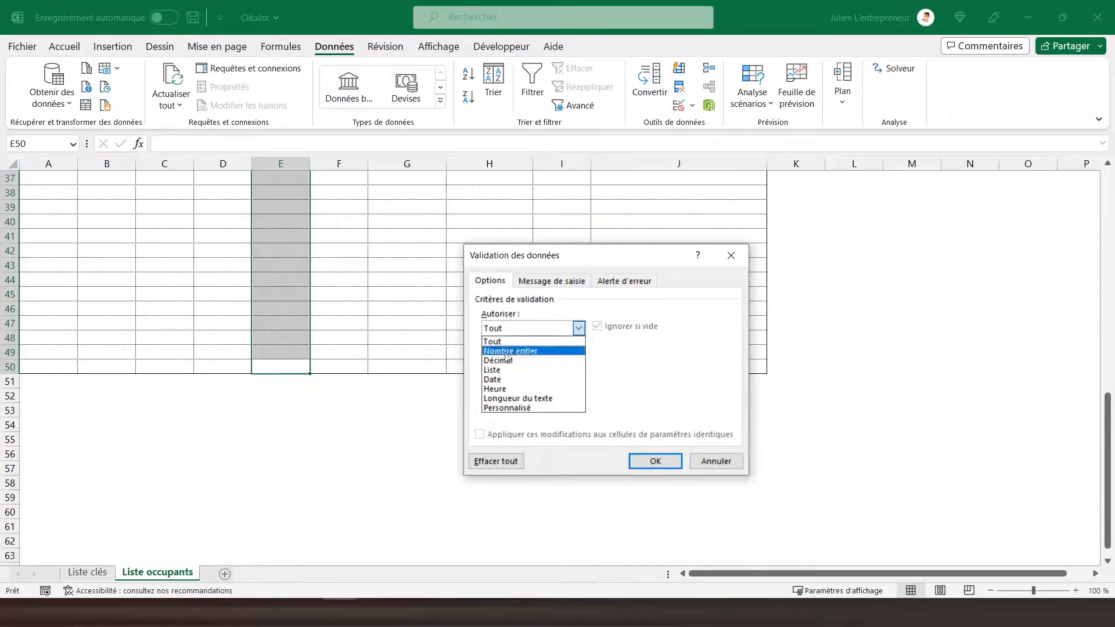
pyautogui.click(511, 370)
pyautogui.click(516, 384)
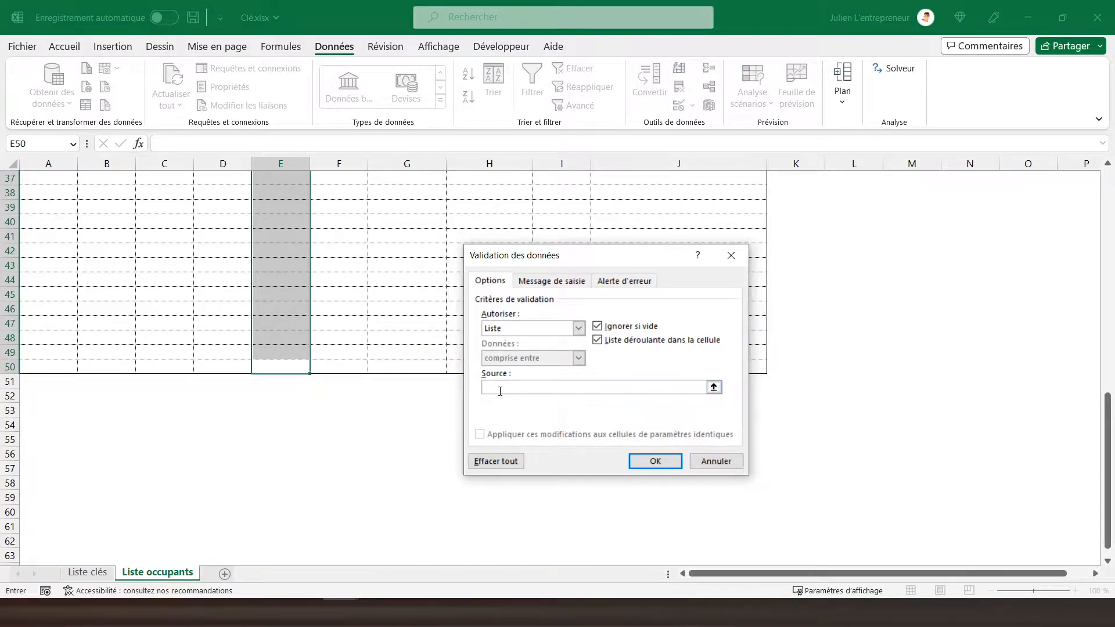
pyautogui.click(96, 574)
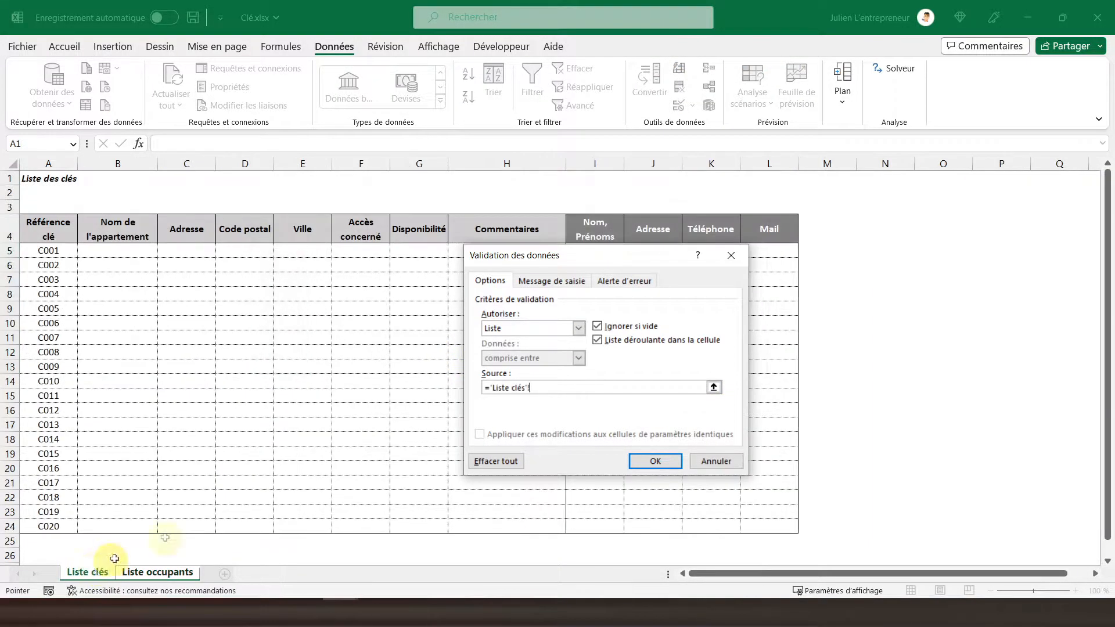
pyautogui.moveTo(44, 250); pyautogui.dragTo(44, 525)
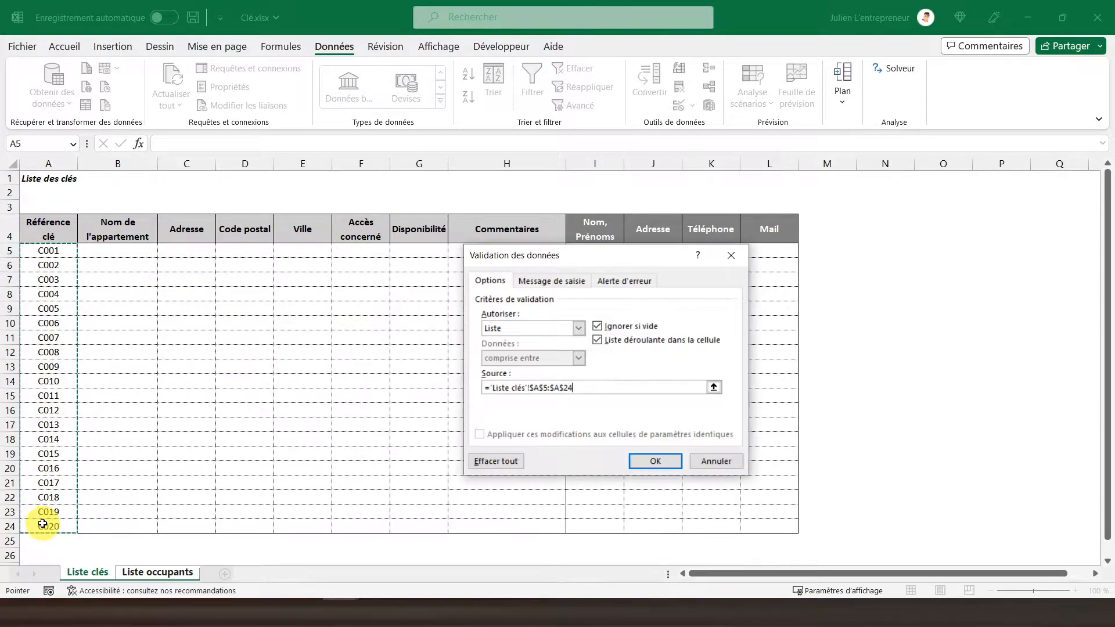
pyautogui.click(644, 460)
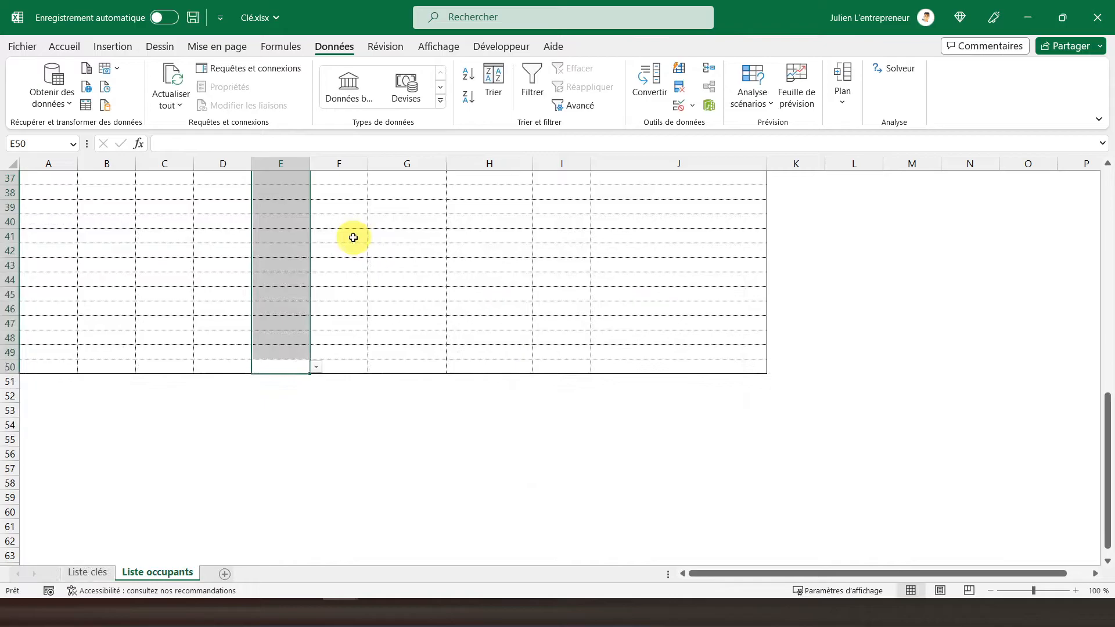
# Check the choices offered by the drop-down list in the first Référence clé cell, E5.
pyautogui.scroll(12, 346, 234)
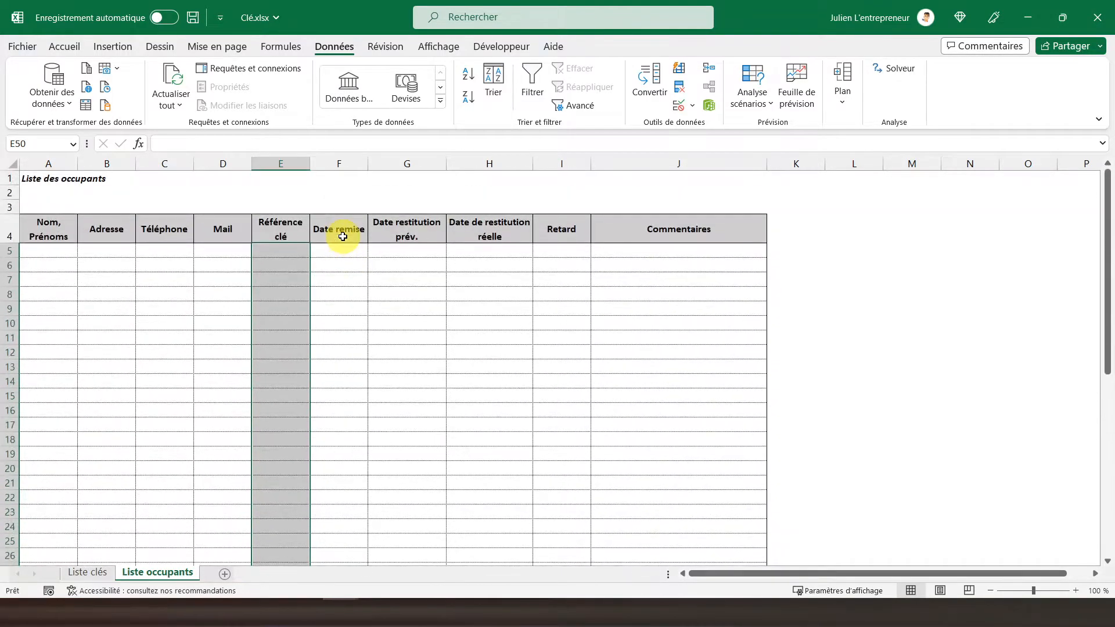
pyautogui.click(282, 248)
pyautogui.click(316, 251)
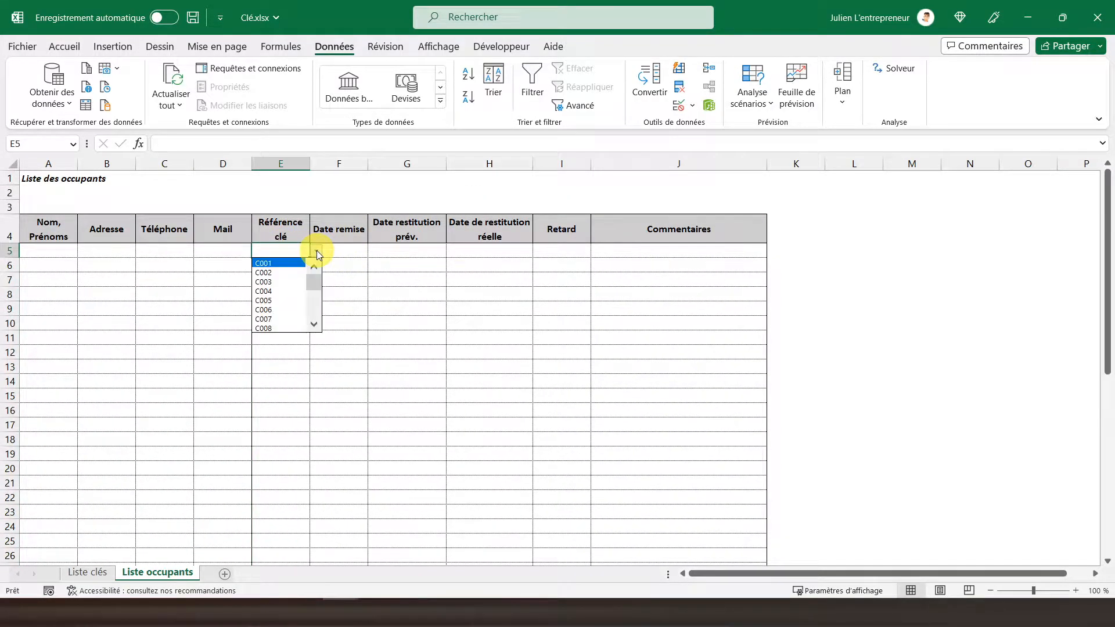
pyautogui.moveTo(317, 289)
pyautogui.mouseDown()
pyautogui.moveTo(314, 326)
pyautogui.moveTo(319, 276)
pyautogui.mouseUp()
pyautogui.click(337, 252)
pyautogui.click(338, 251)
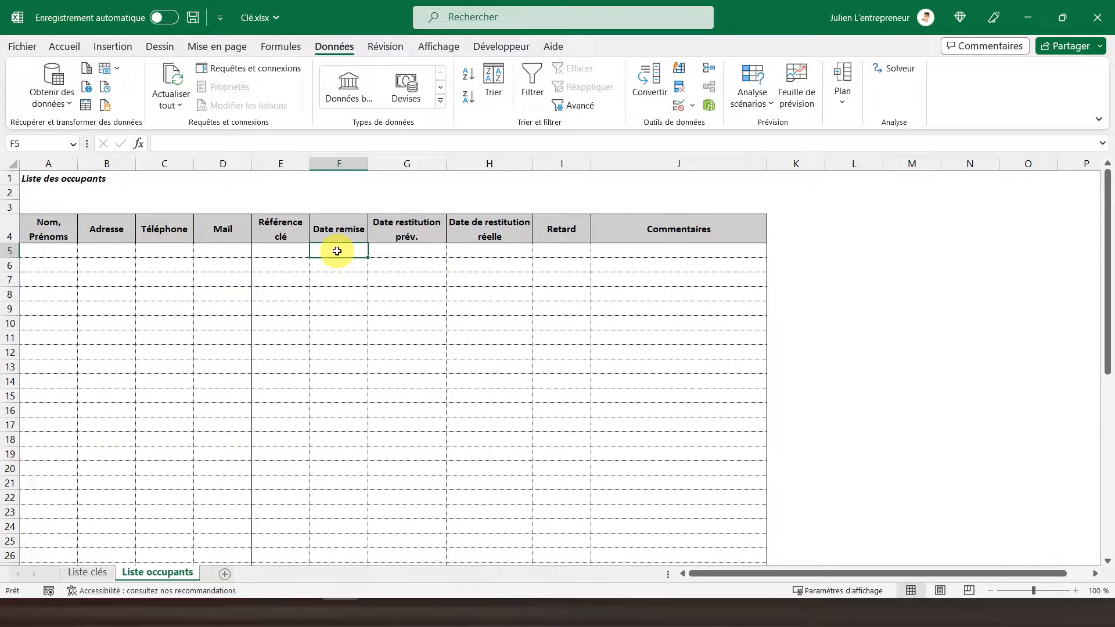
# Choose C001 as the first row's Référence clé and enter 10/01/2023 as its Date remise in F5.
pyautogui.click(285, 250)
pyautogui.click(316, 251)
pyautogui.click(302, 264)
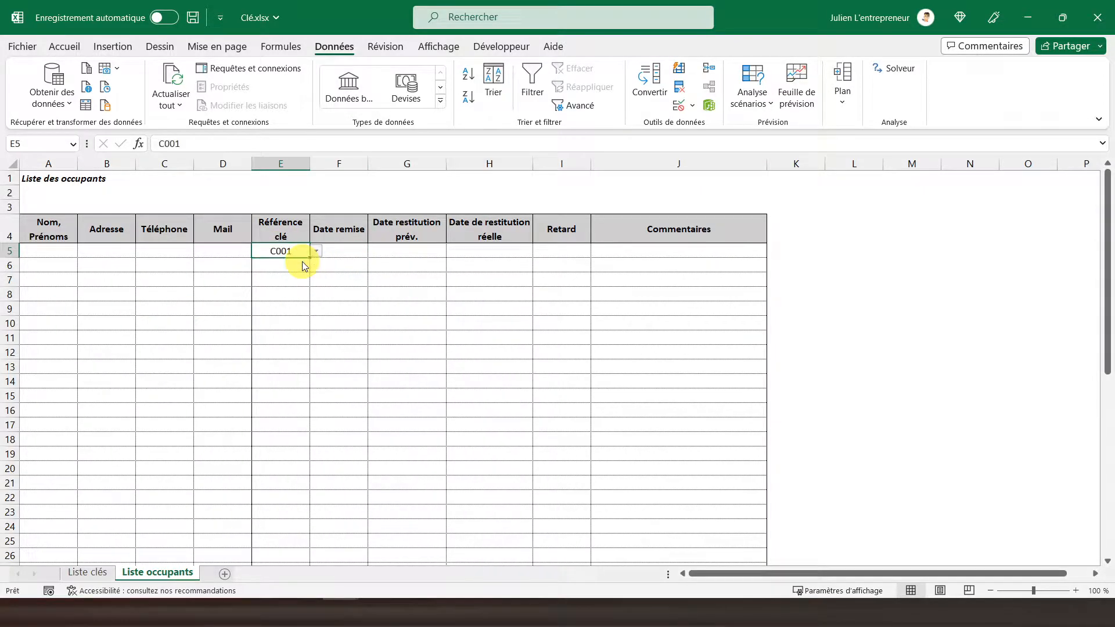
pyautogui.click(345, 254)
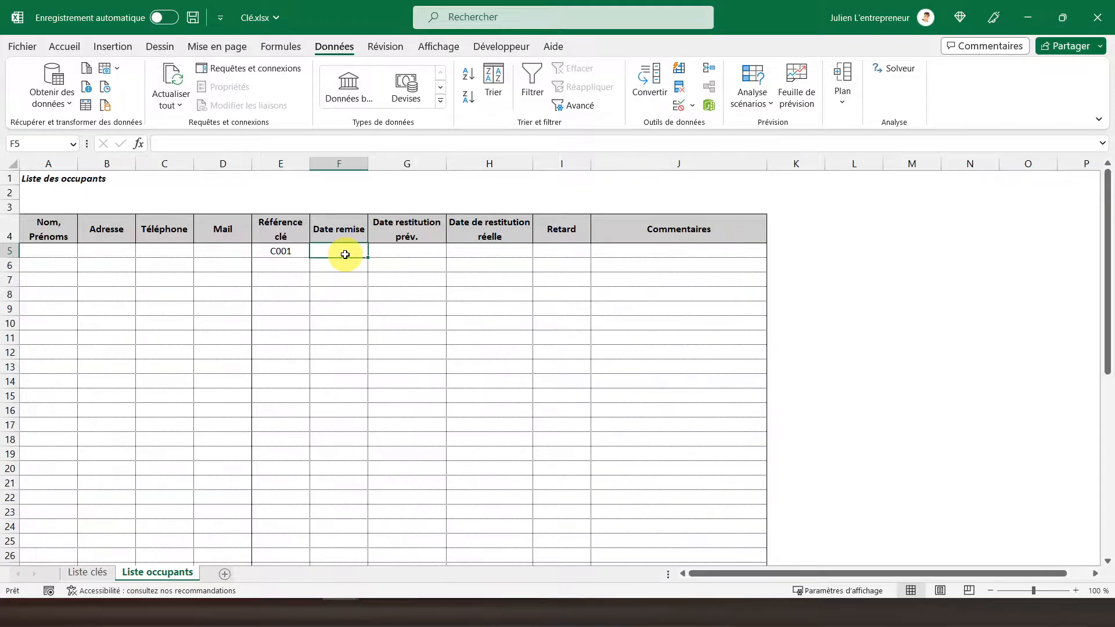
pyautogui.write('10/01/2023')
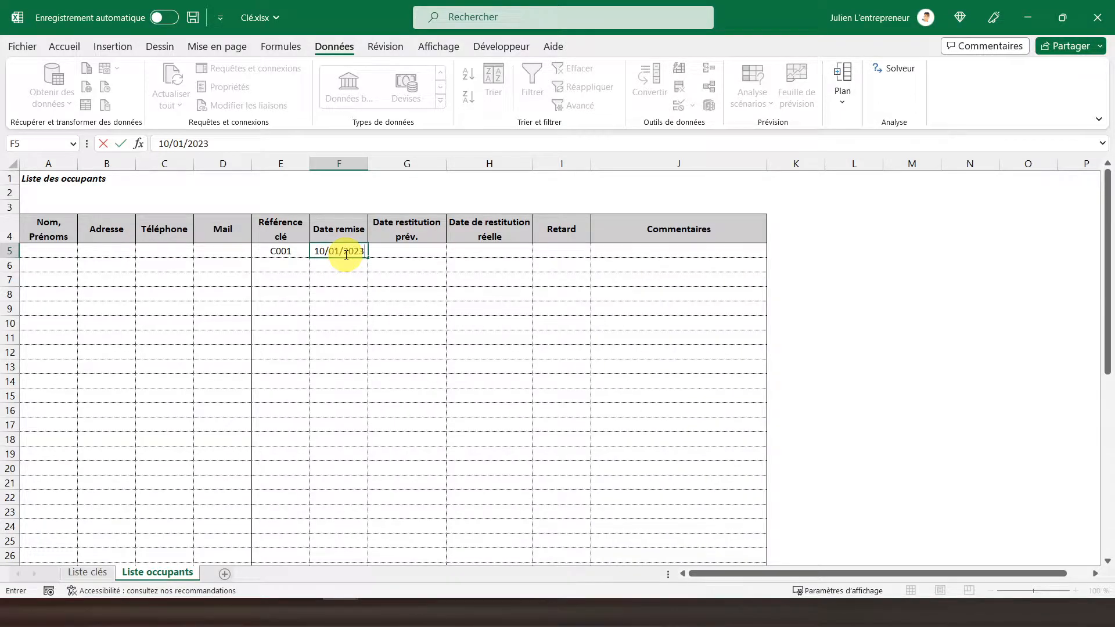
pyautogui.press('Return')
pyautogui.click(345, 254)
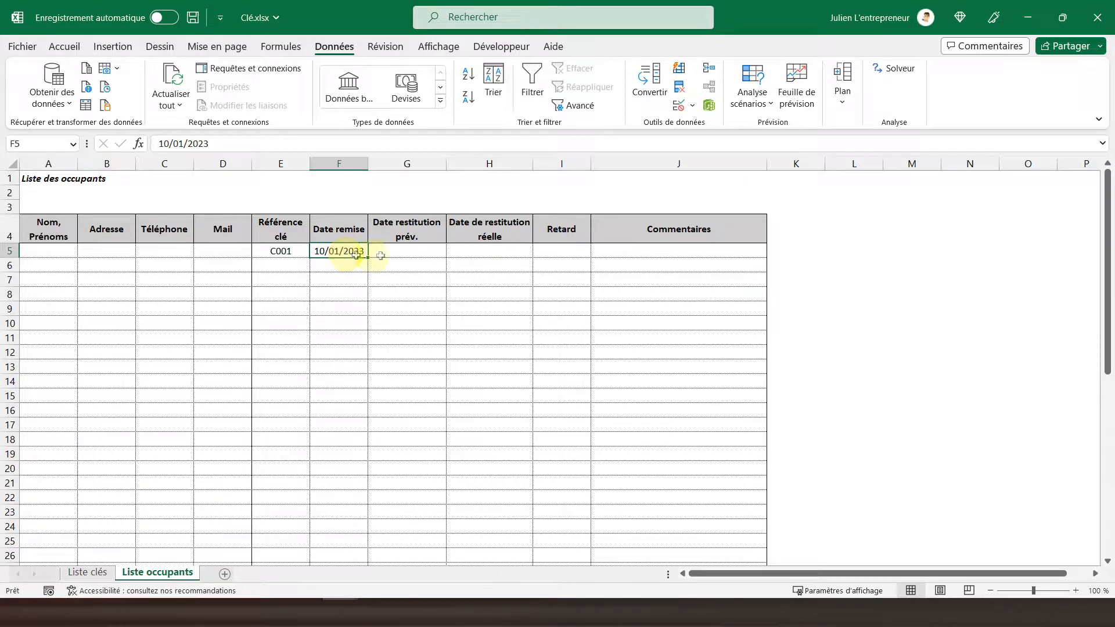
pyautogui.click(396, 247)
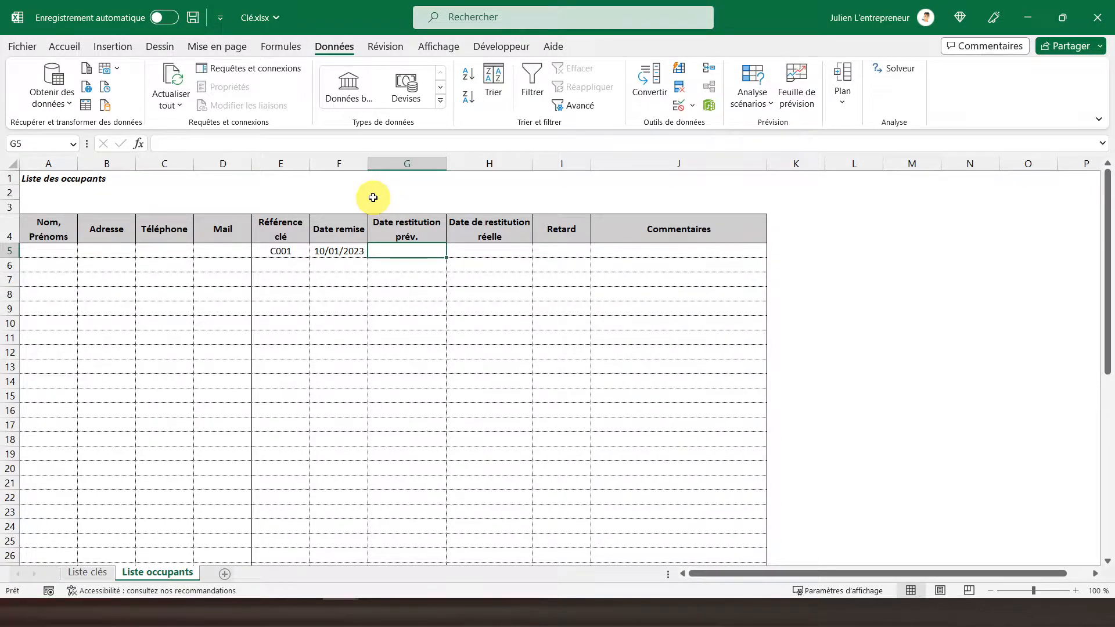
# Enter 31/01/2023 as the first row's Date restitution prév. in G5.
pyautogui.write('31/')
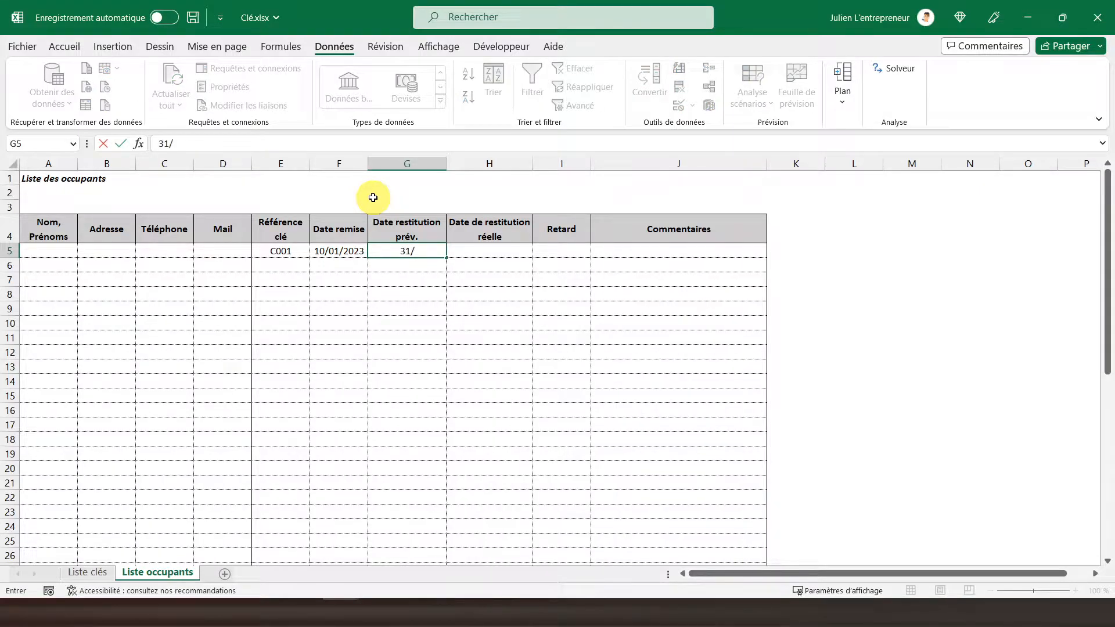
pyautogui.write('01/2023')
pyautogui.press('Return')
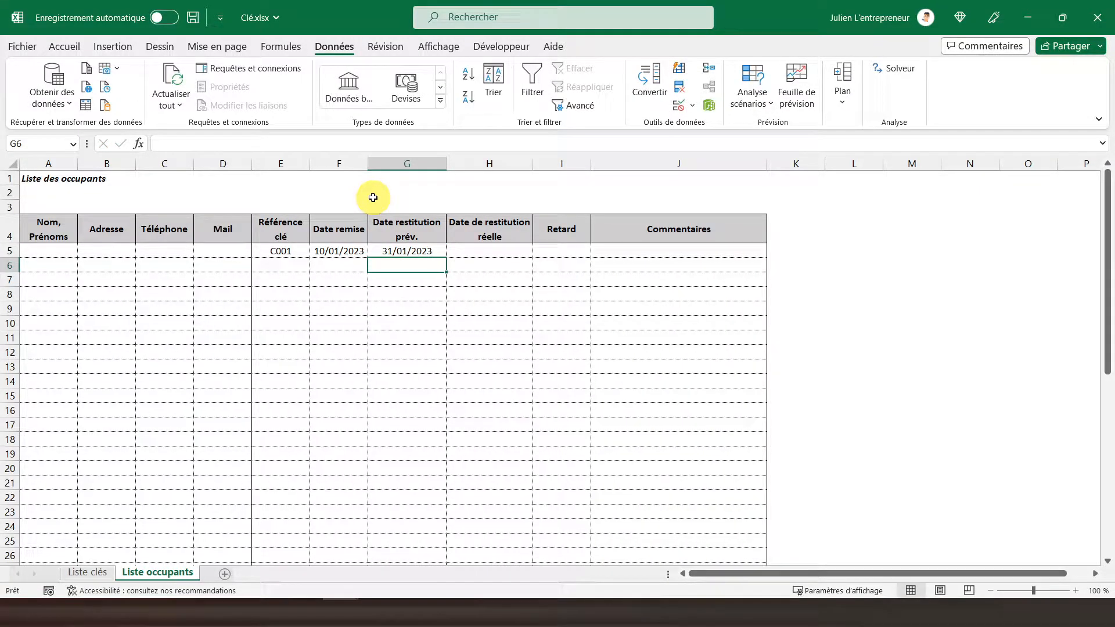
pyautogui.click(493, 254)
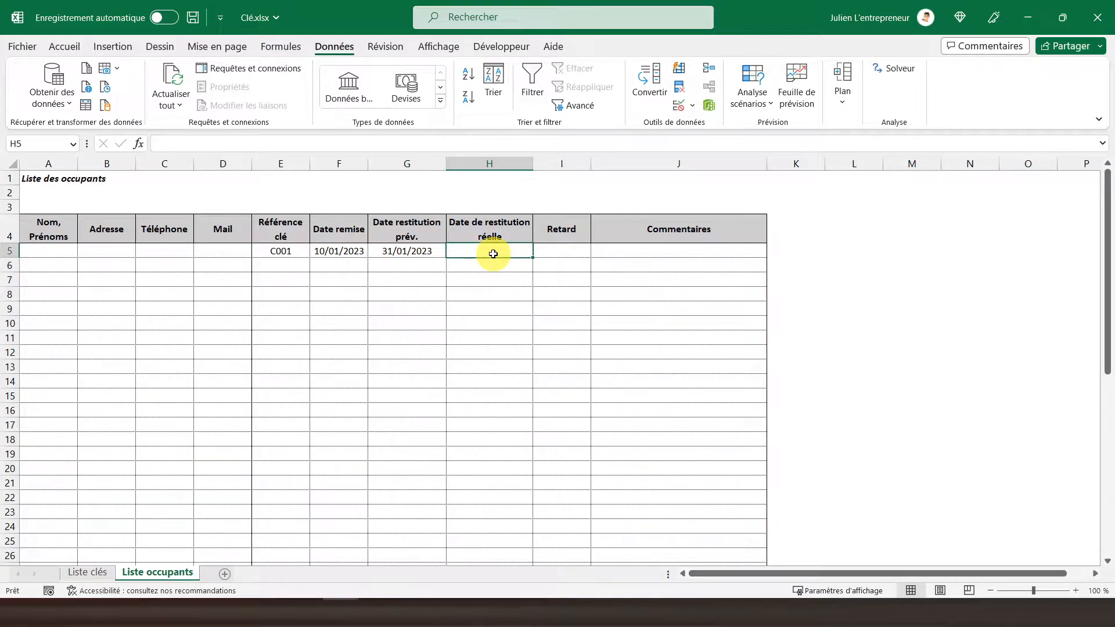
# Start a SI formula in the first Retard cell, I5, that returns an empty text when E5 is empty: =si(E5="";"";.
pyautogui.click(551, 249)
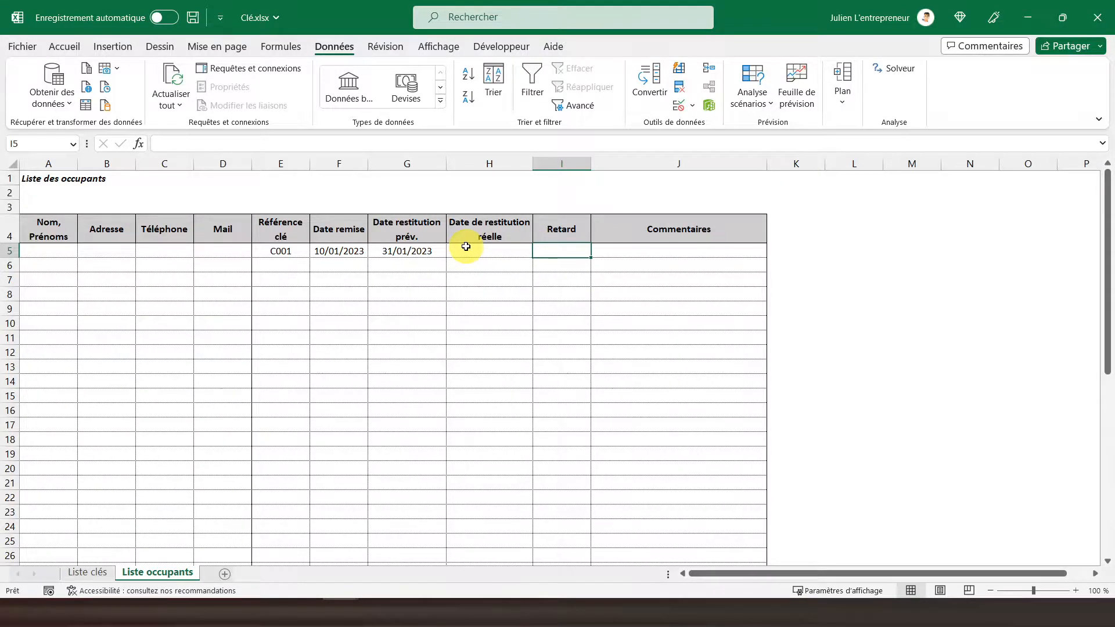
pyautogui.write('=')
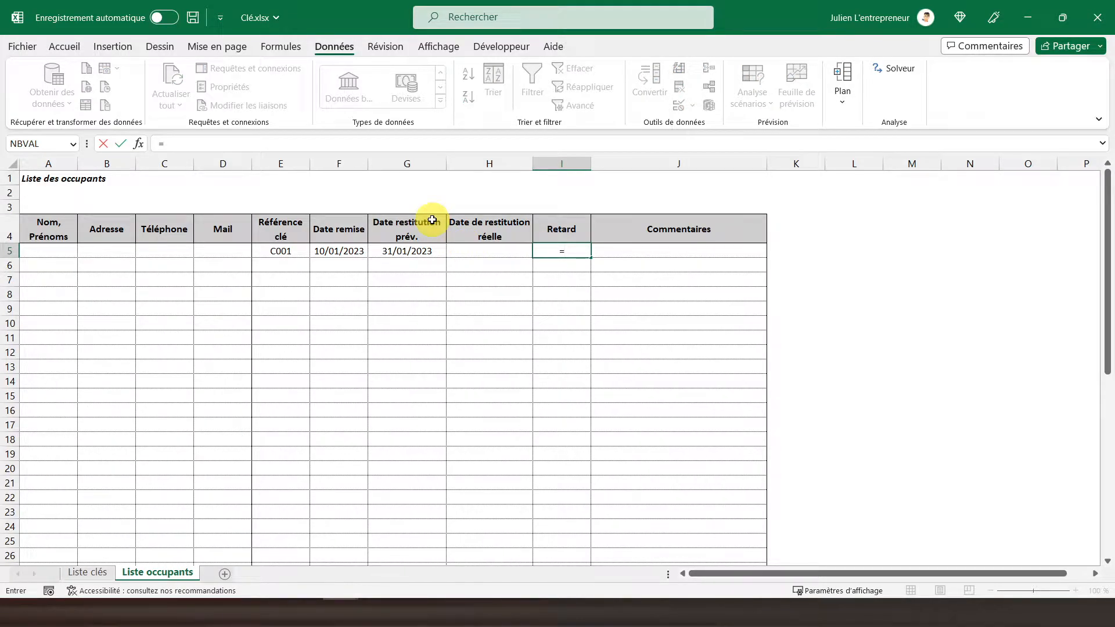
pyautogui.write('si(')
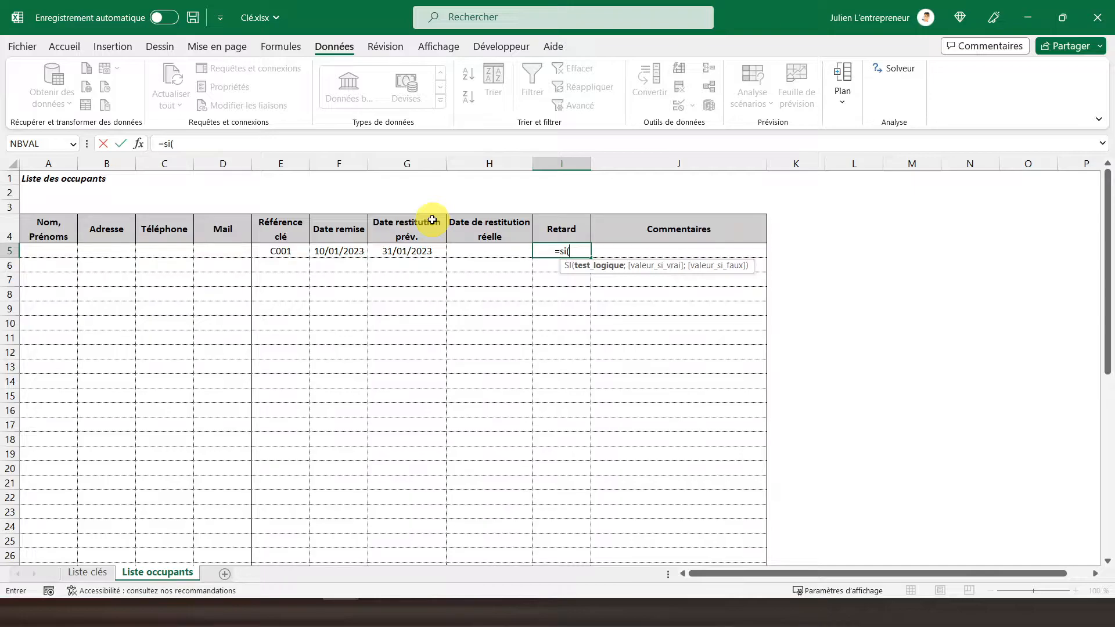
pyautogui.click(266, 249)
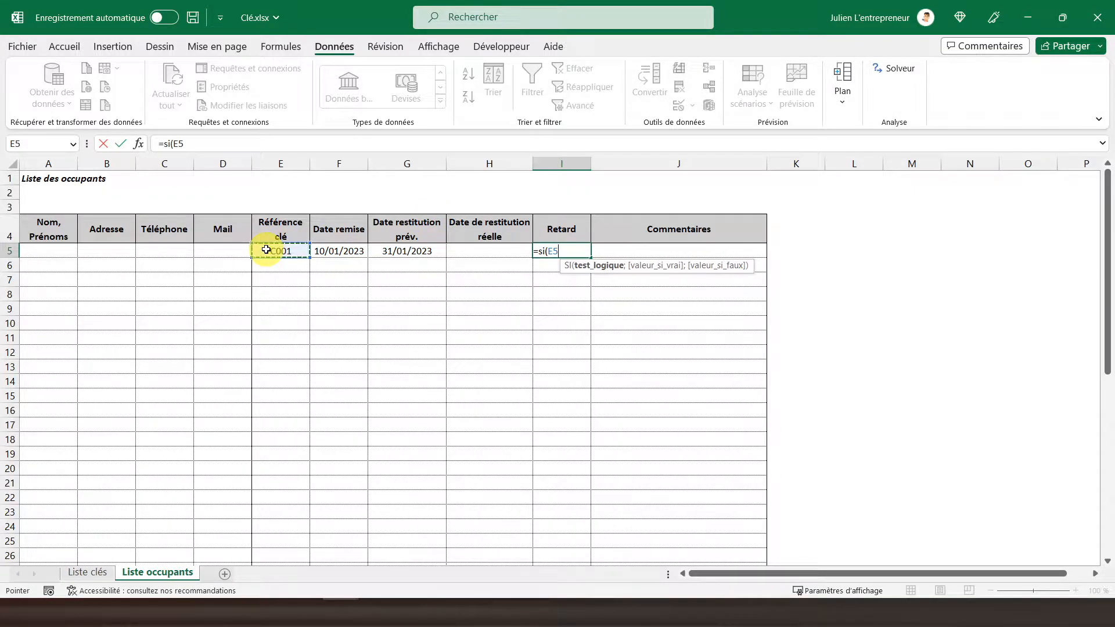
pyautogui.write('="";""')
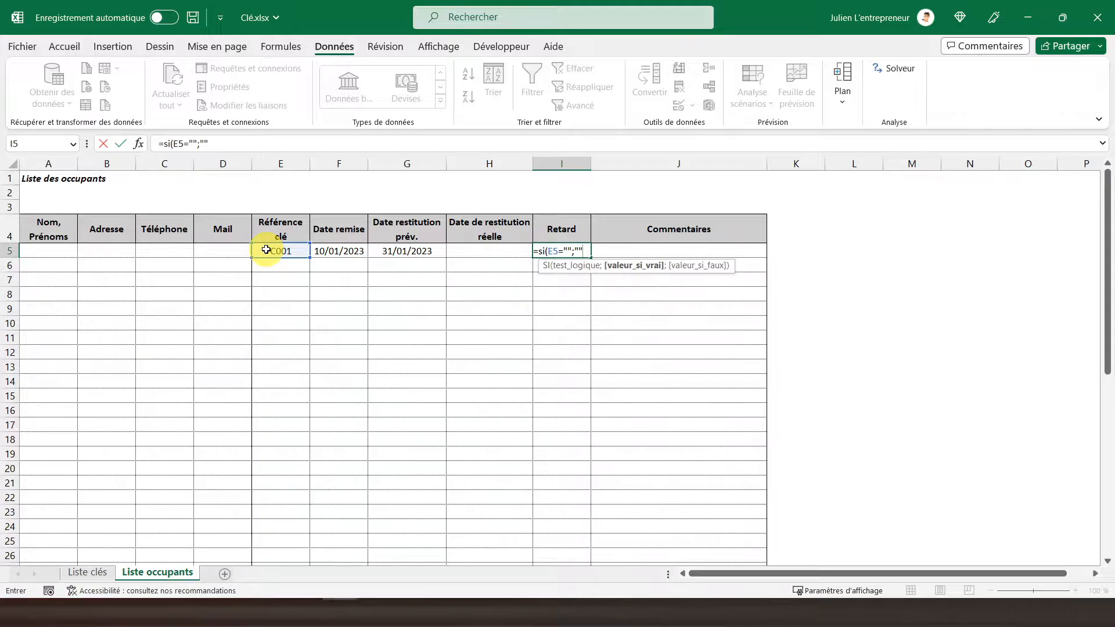
pyautogui.write(';')
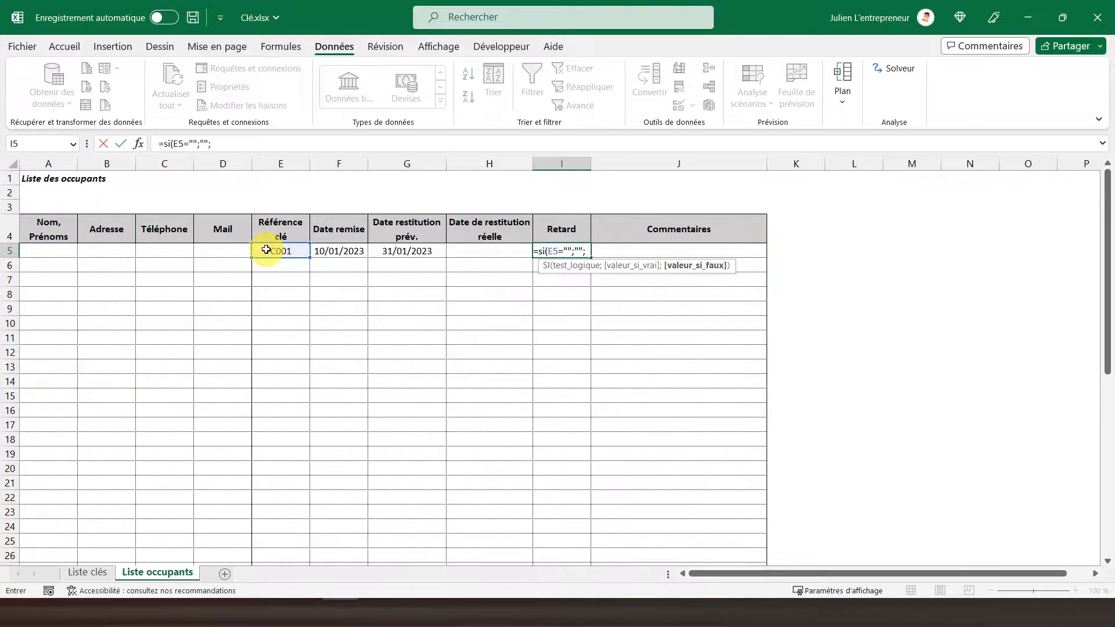
# Nest a second SI as the Retard formula's false value, opening an ET test with G5<AUJOURDHUI() as its first condition.
pyautogui.write('si')
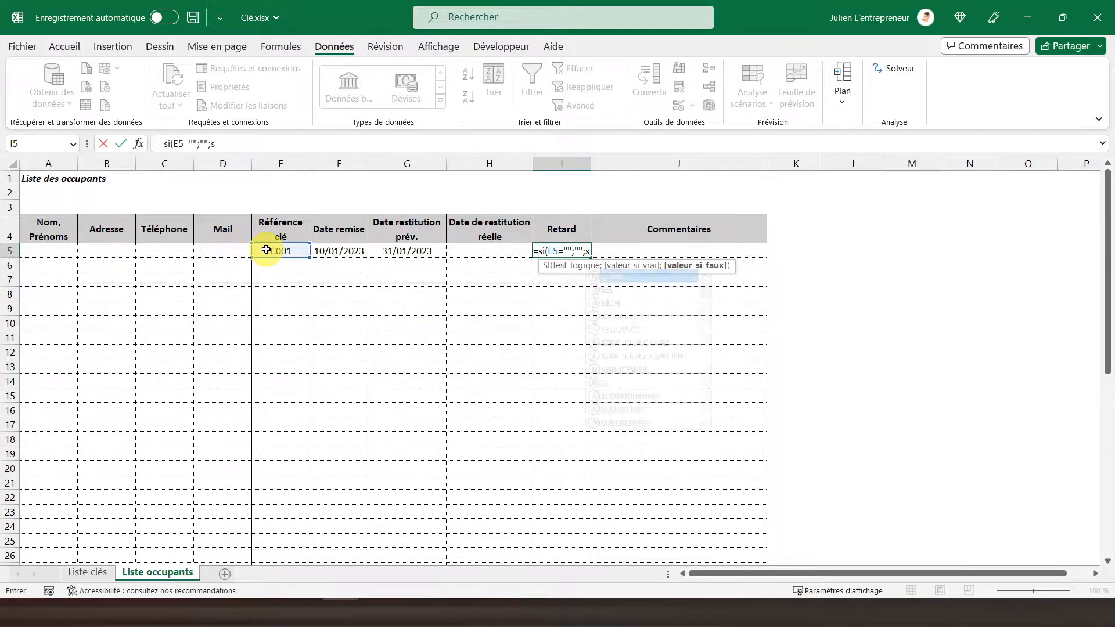
pyautogui.write('(')
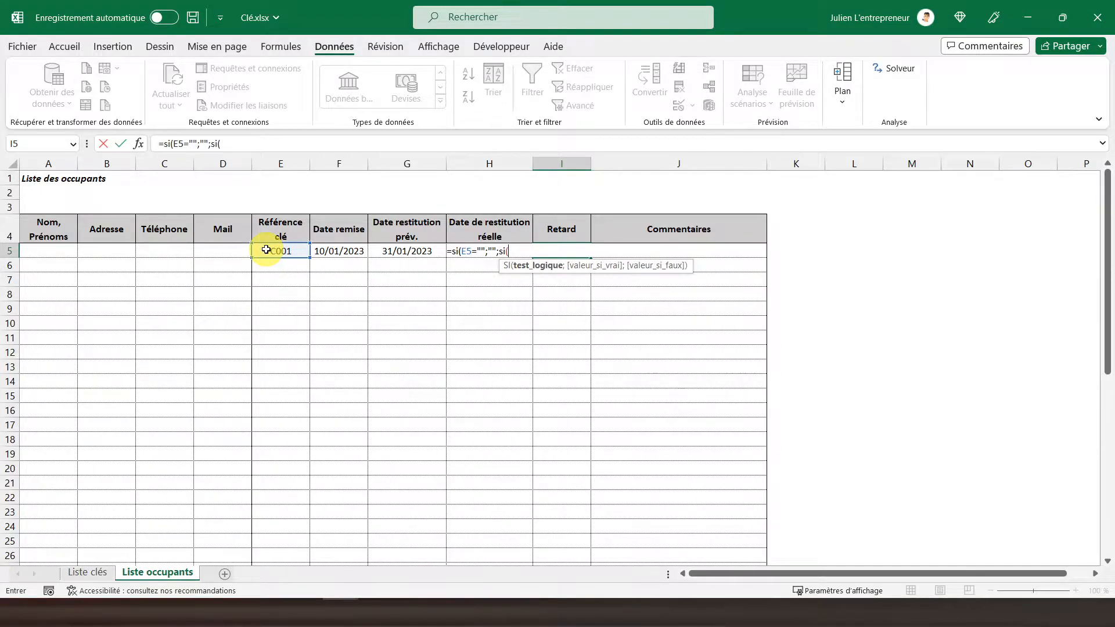
pyautogui.write('et')
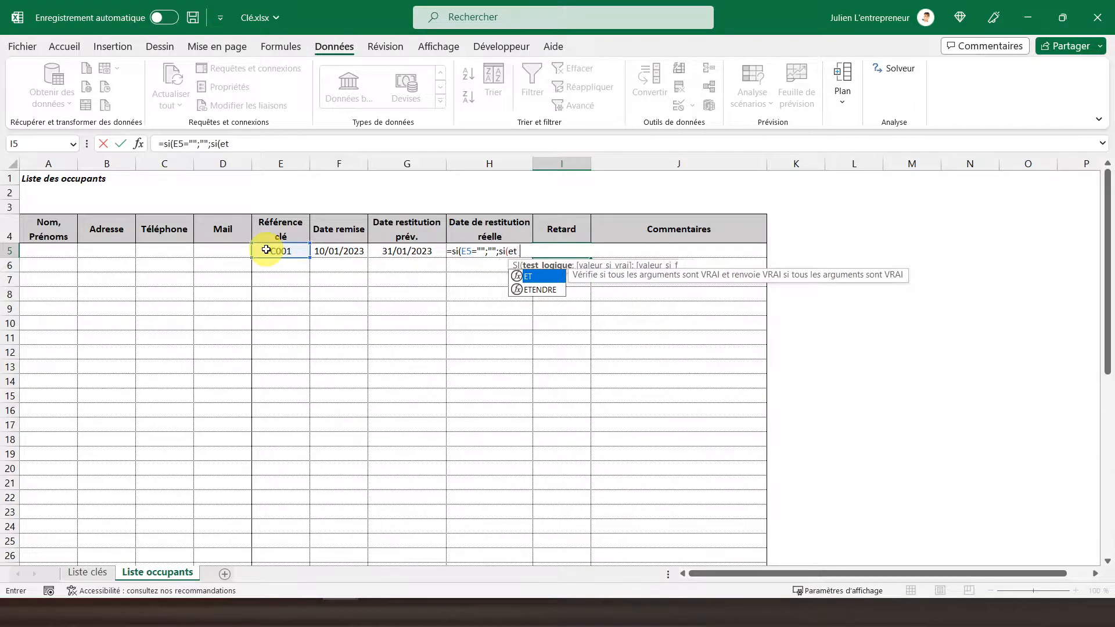
pyautogui.write('(')
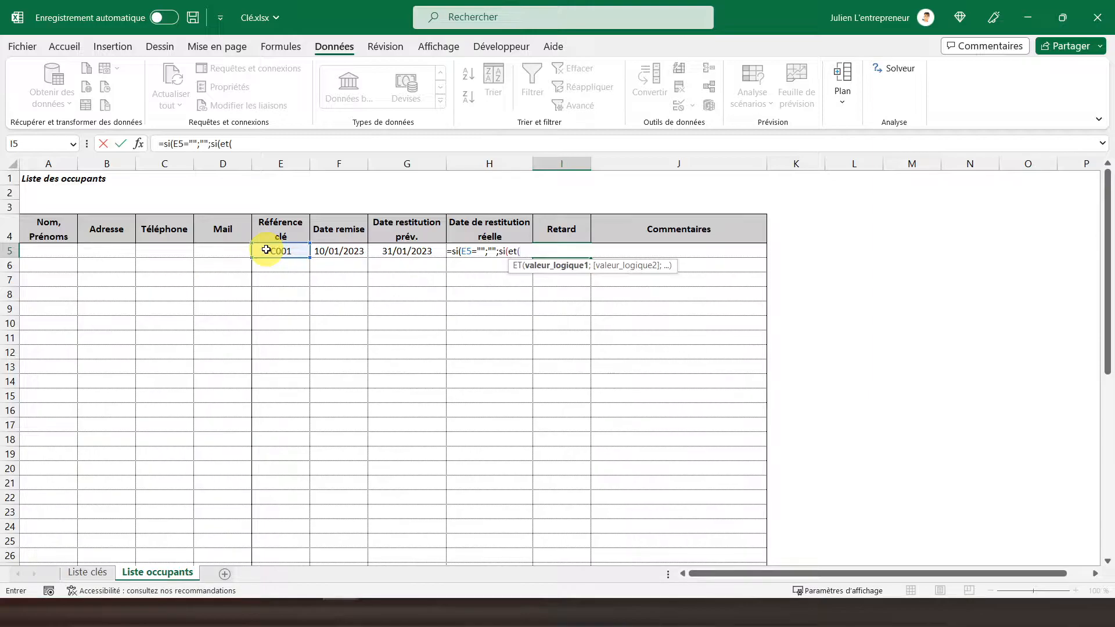
pyautogui.click(394, 252)
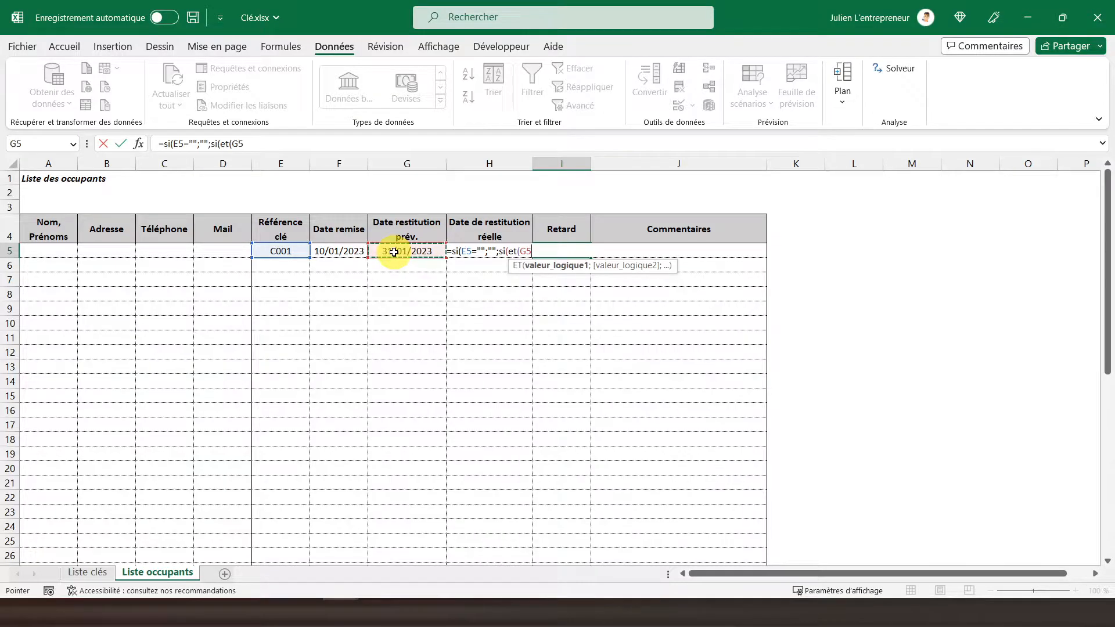
pyautogui.write('<a')
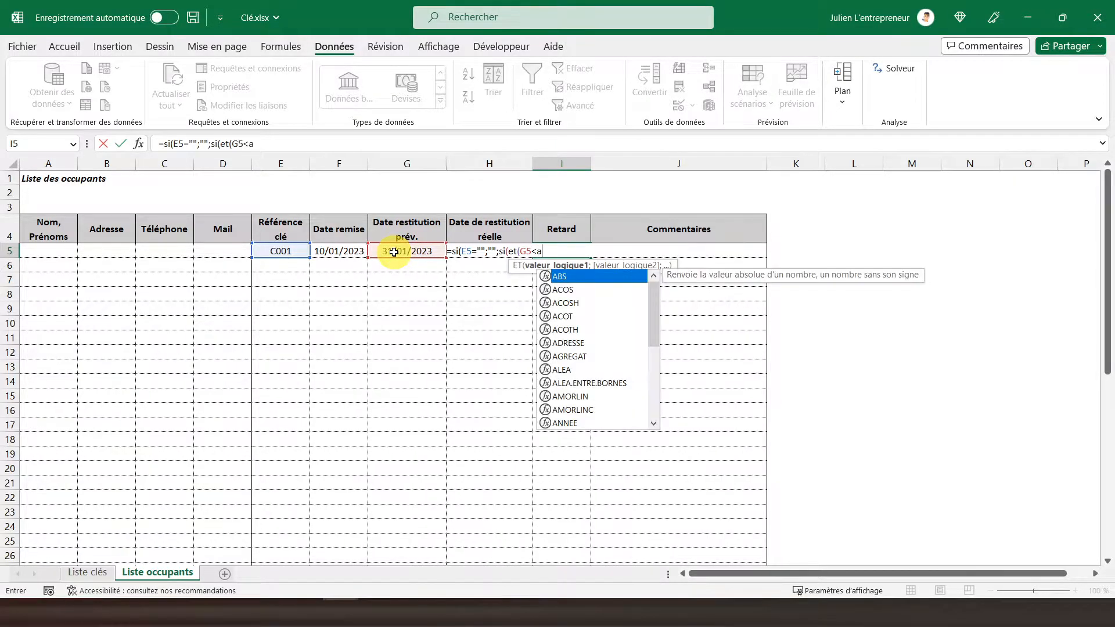
pyautogui.write('ujourd')
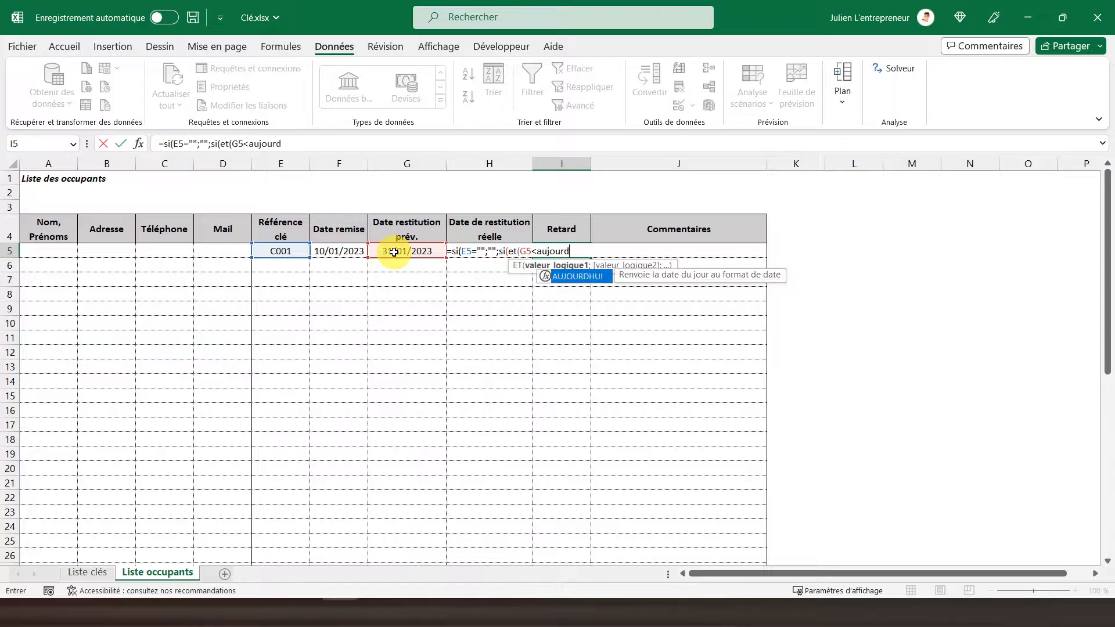
pyautogui.doubleClick(575, 277)
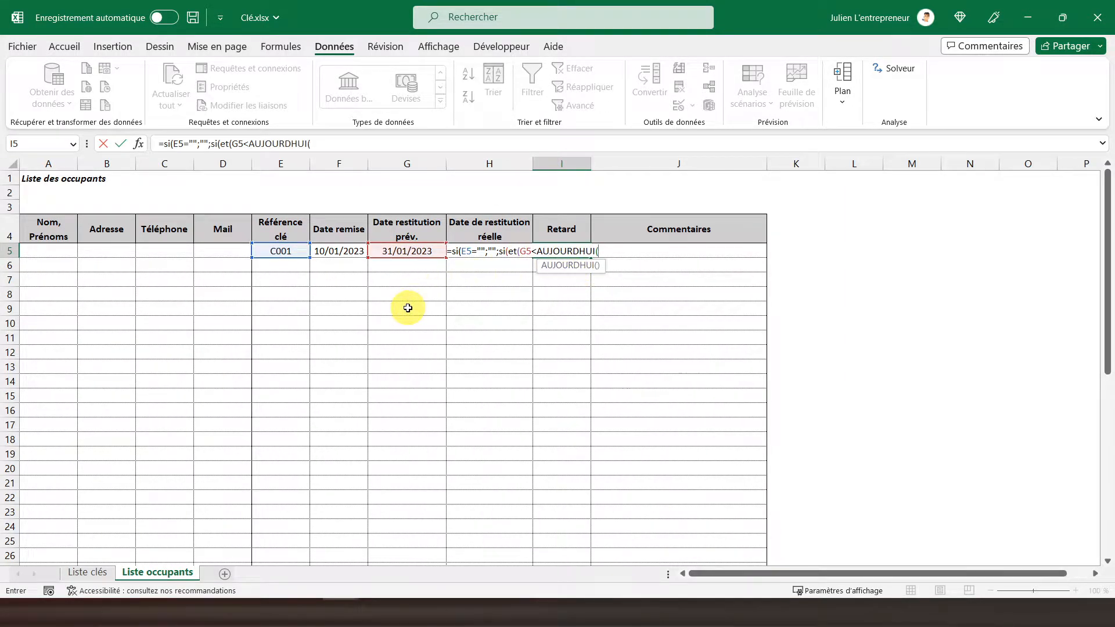
pyautogui.write(');')
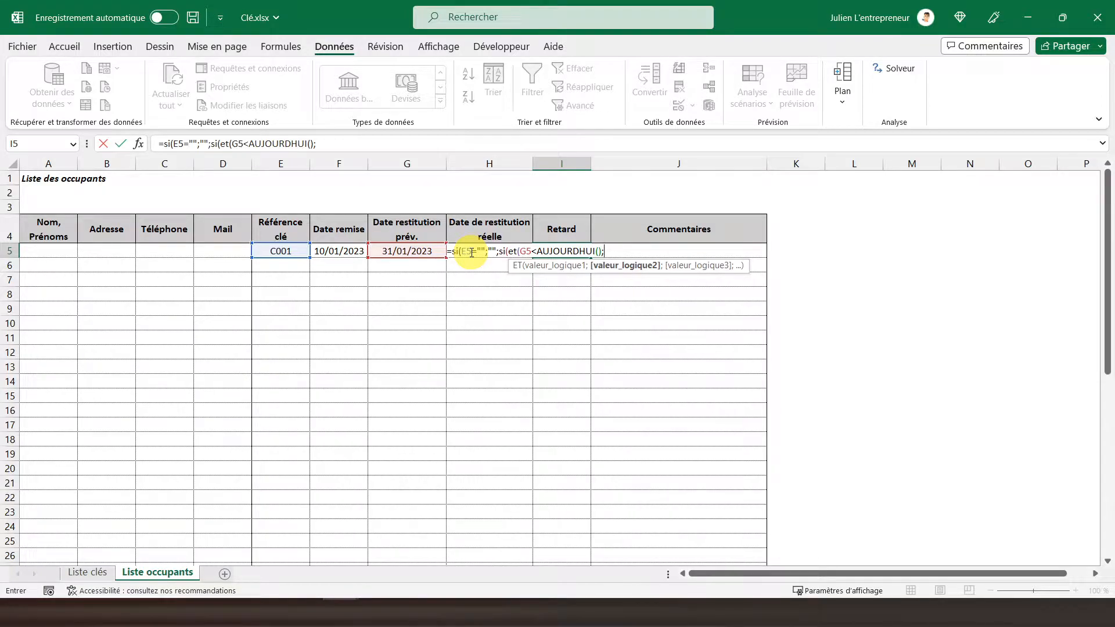
# Add H5="" as the ET test's second condition and close the ET function.
pyautogui.write('H5="")')
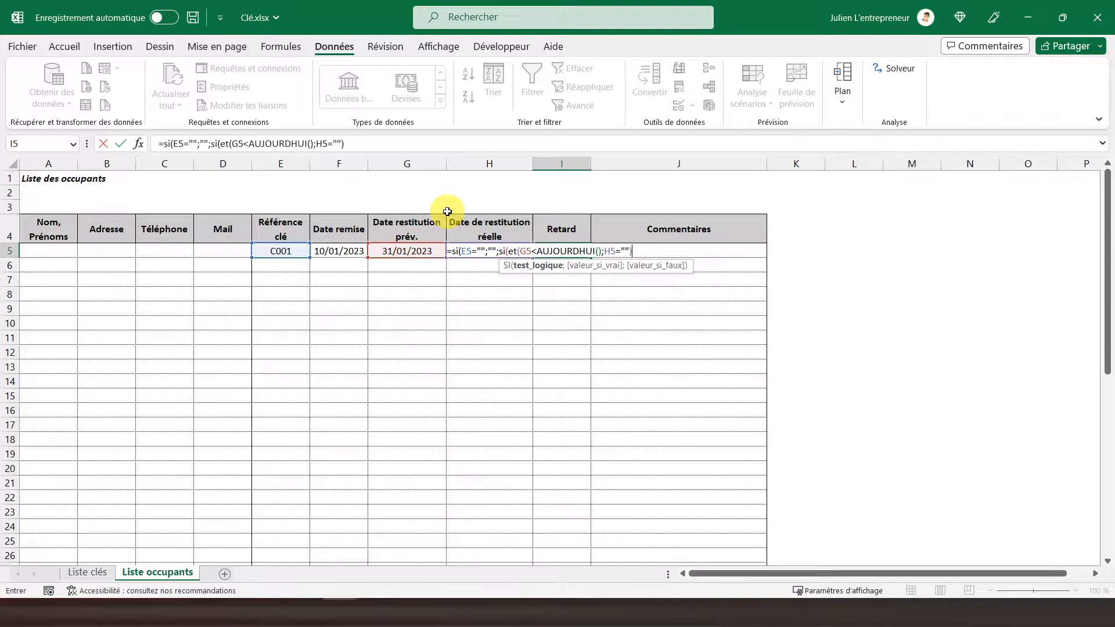
# Finish the Retard formula with AUJOURDHUI()-G5 if true and "" if false, and validate it with the proposed closing-parenthesis correction.
pyautogui.write(';')
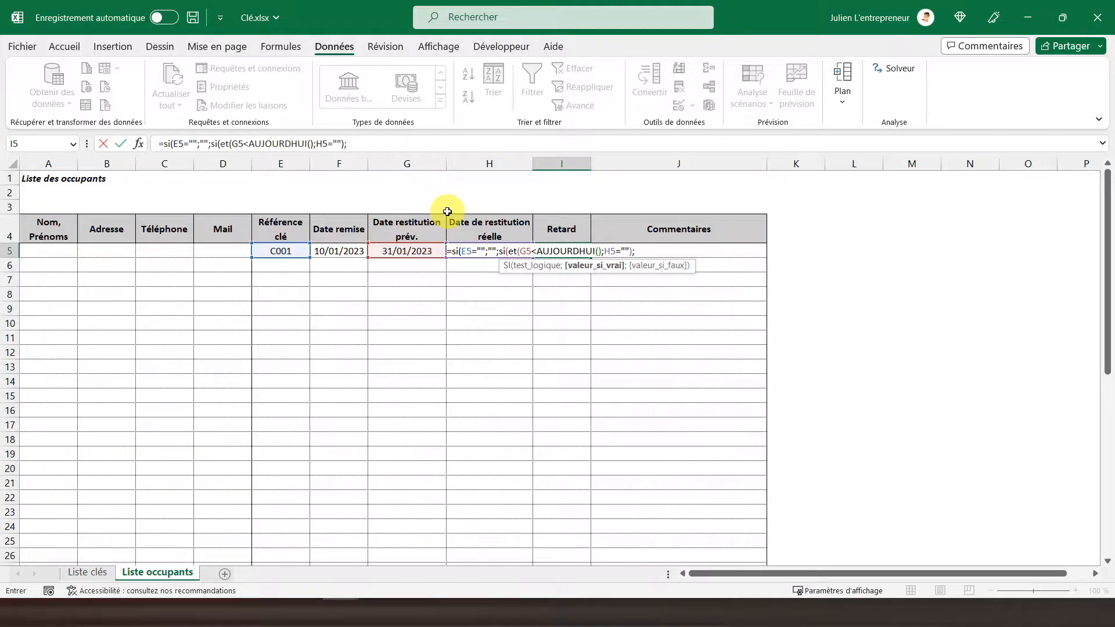
pyautogui.write('aujou')
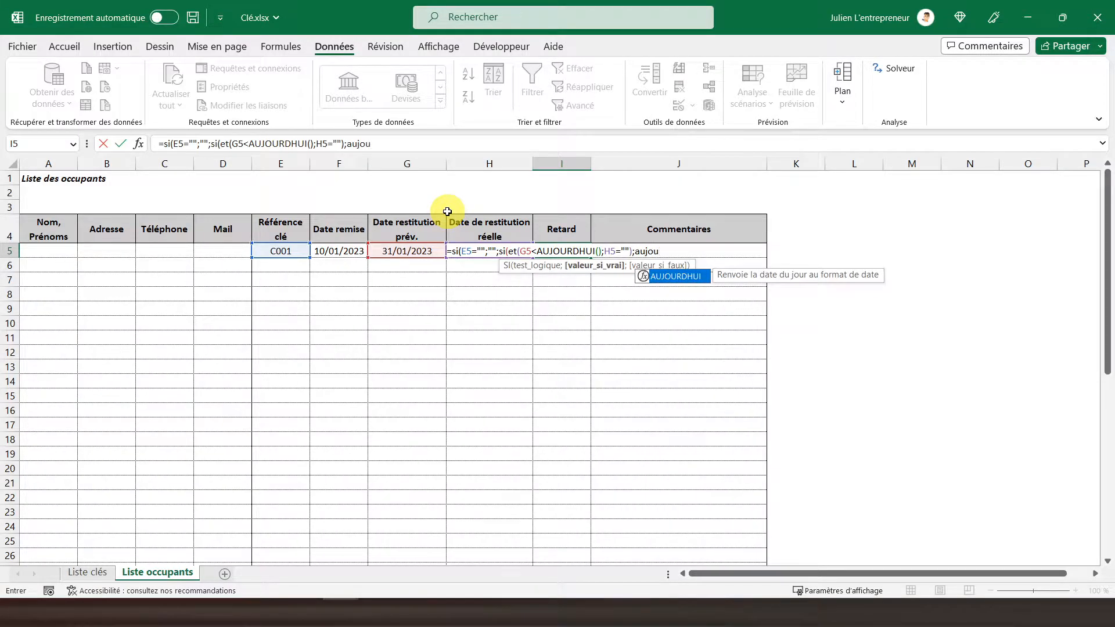
pyautogui.write('rd')
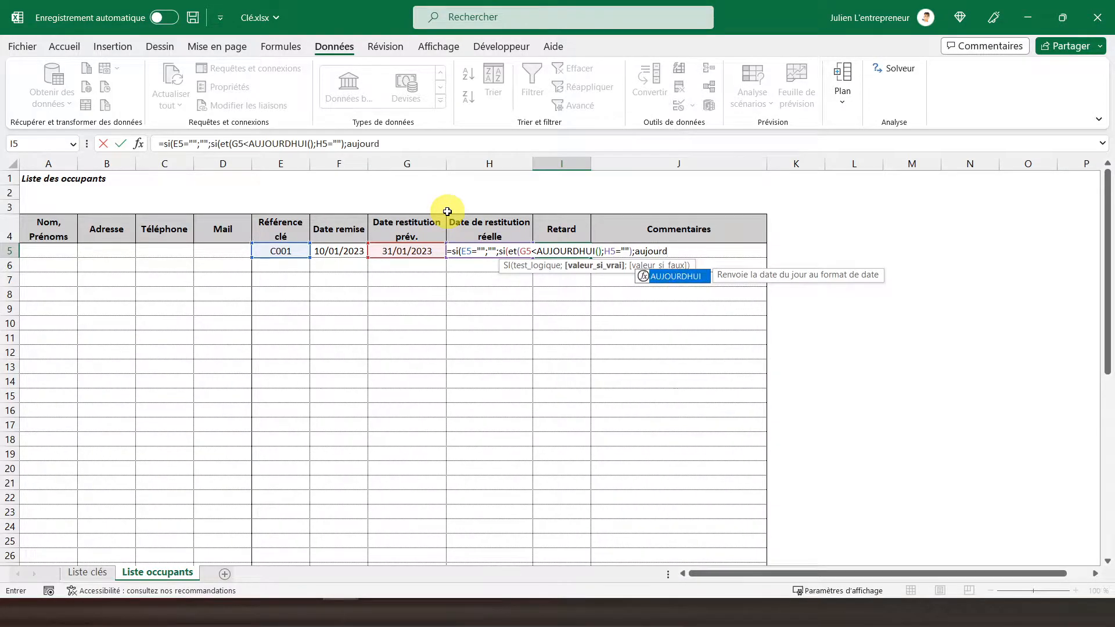
pyautogui.doubleClick(665, 278)
pyautogui.write(')-')
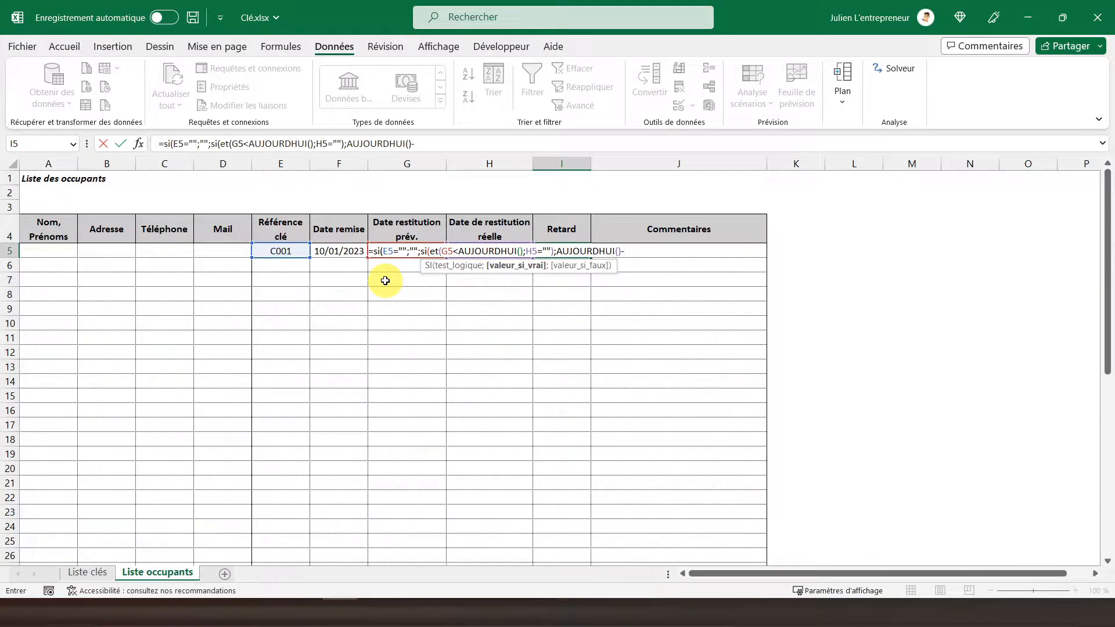
pyautogui.write('G')
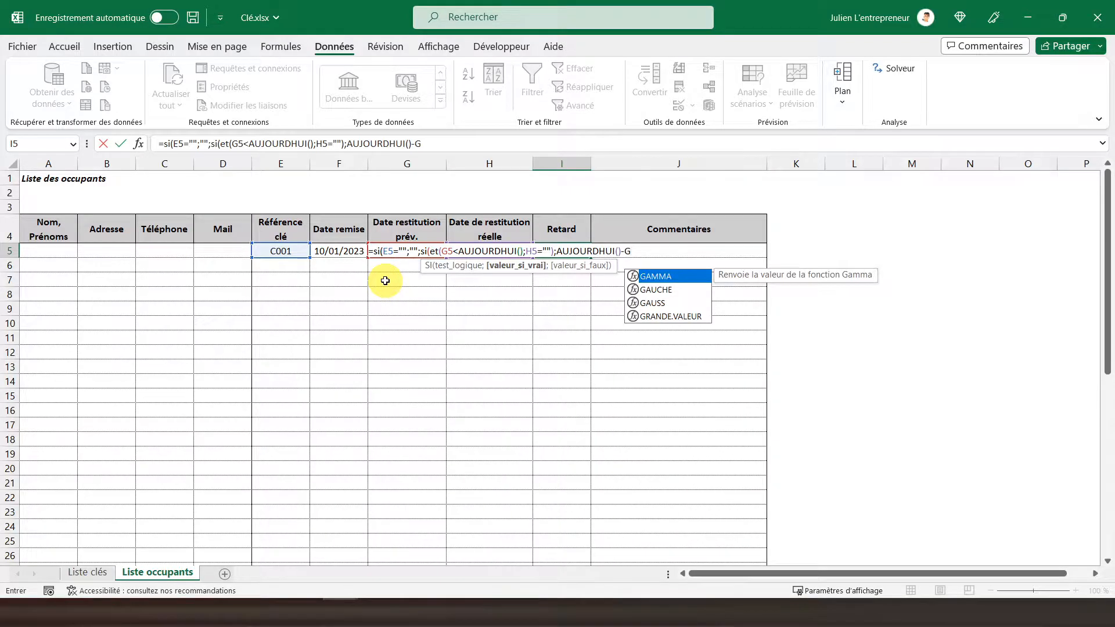
pyautogui.write('5')
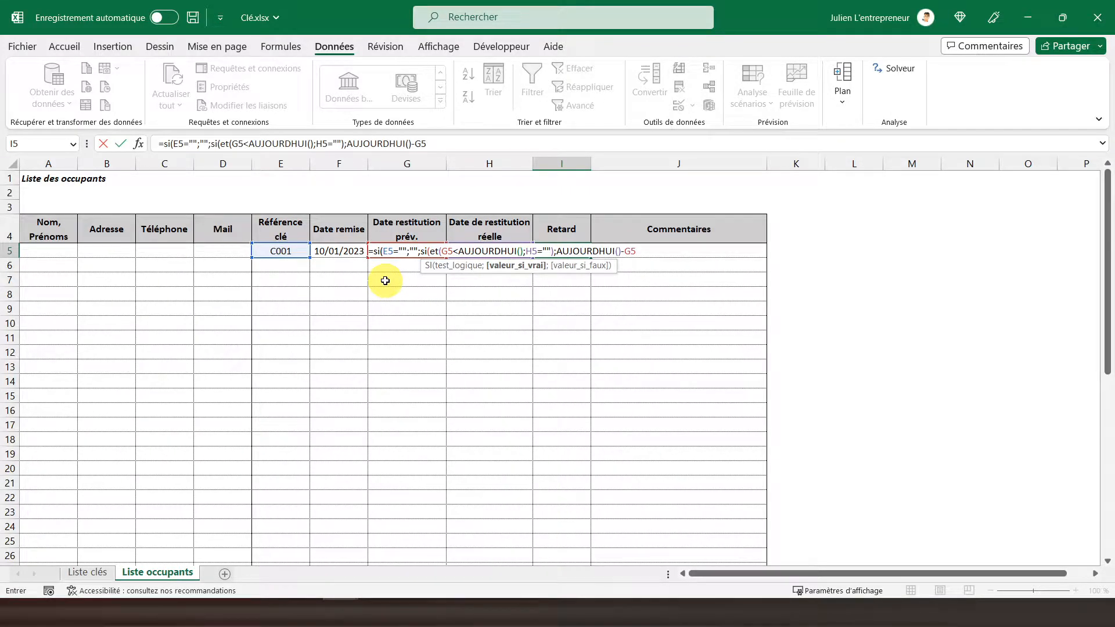
pyautogui.write(';')
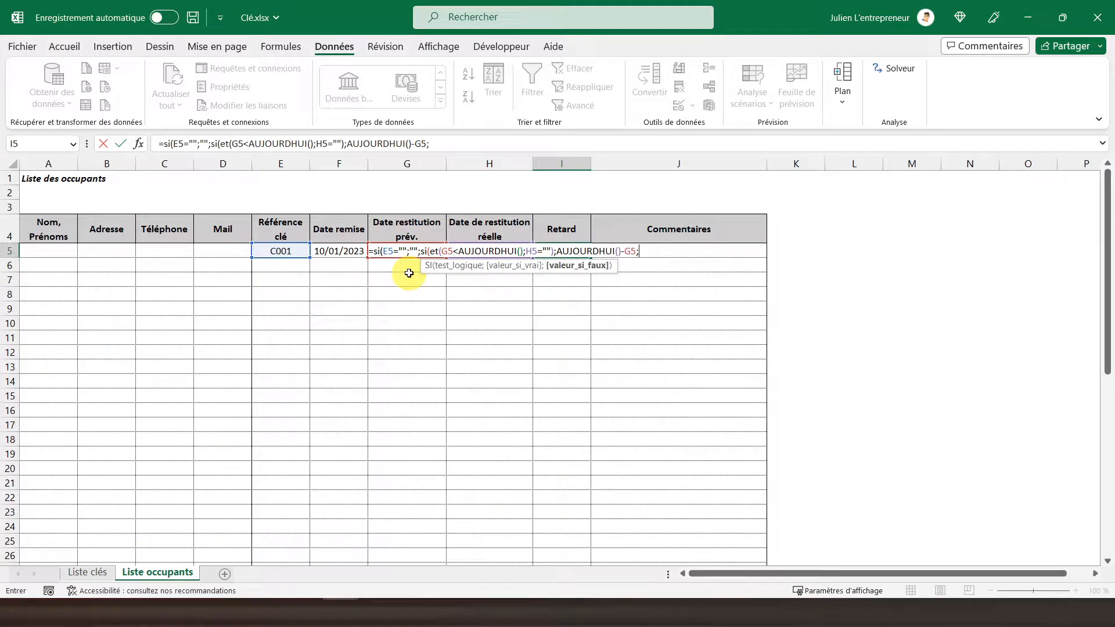
pyautogui.write('"")')
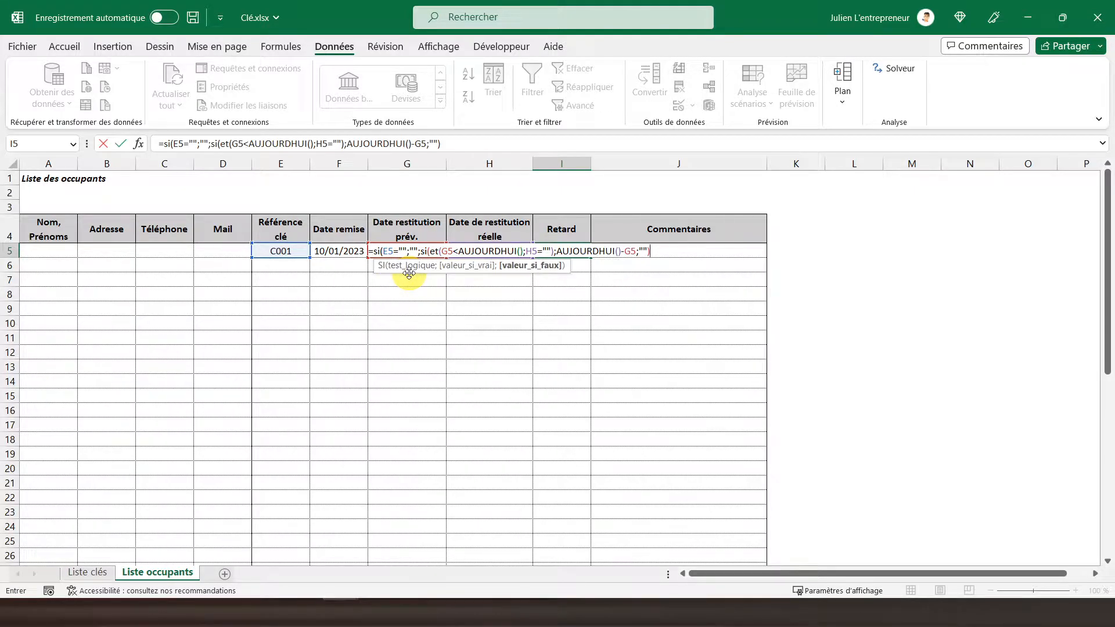
pyautogui.press('Return')
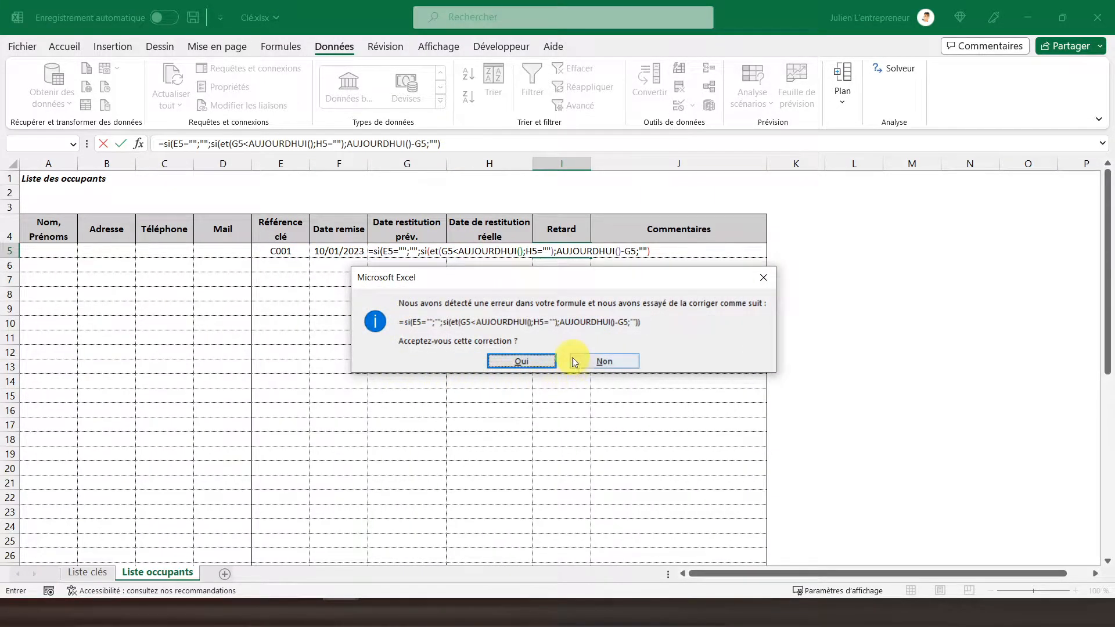
pyautogui.click(528, 366)
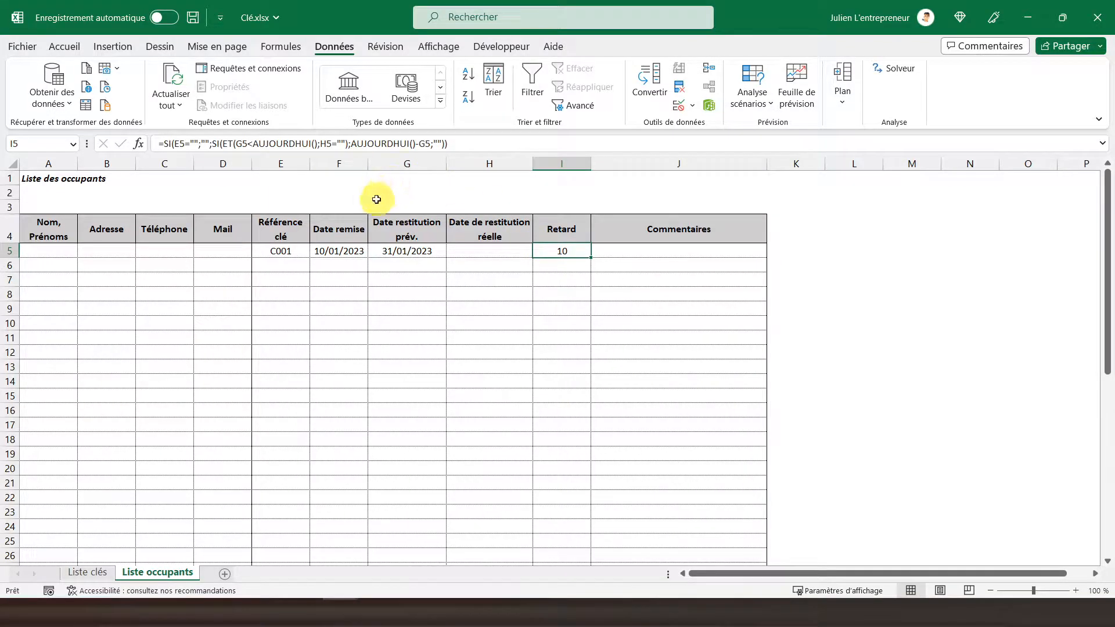
# Enter =AUJOURDHUI() in G2, above the table, as a reference for today's date.
pyautogui.click(392, 190)
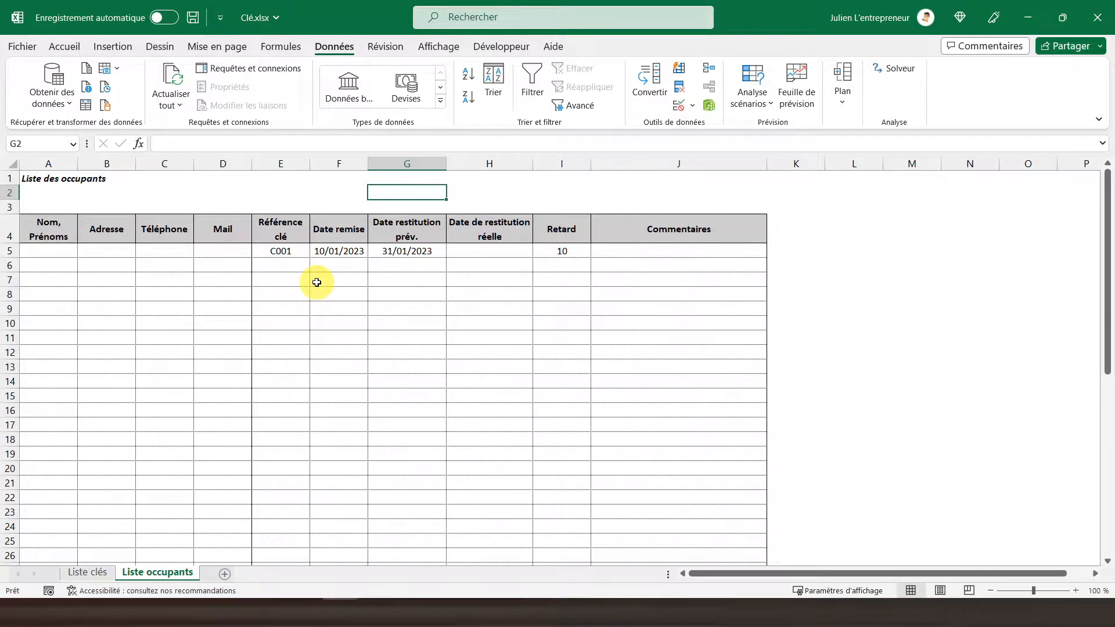
pyautogui.write('=aujourd')
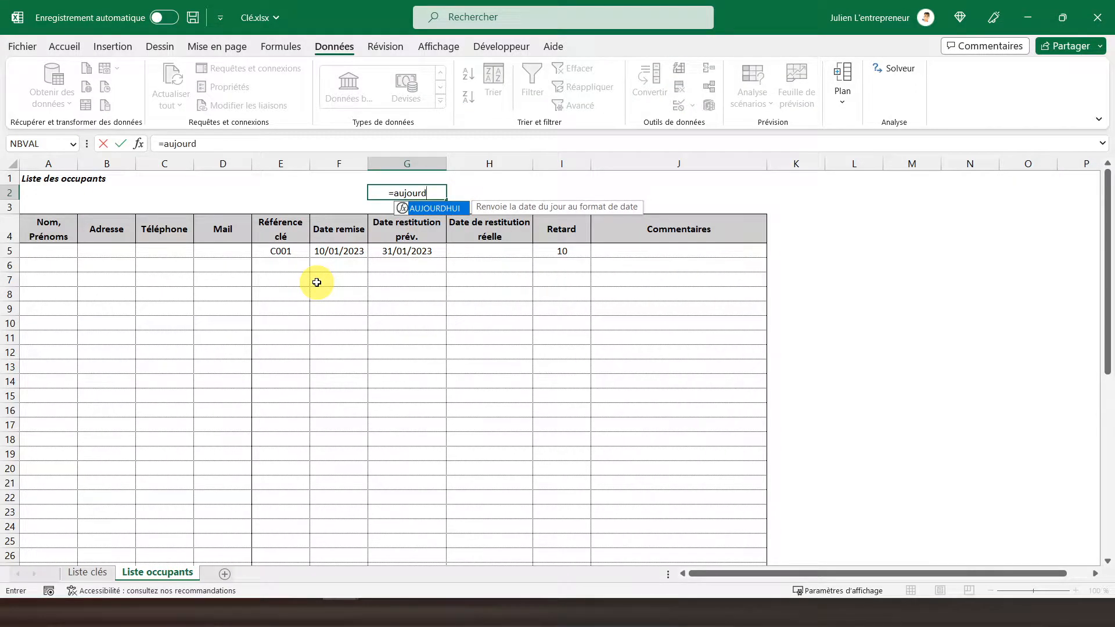
pyautogui.doubleClick(444, 209)
pyautogui.write(')')
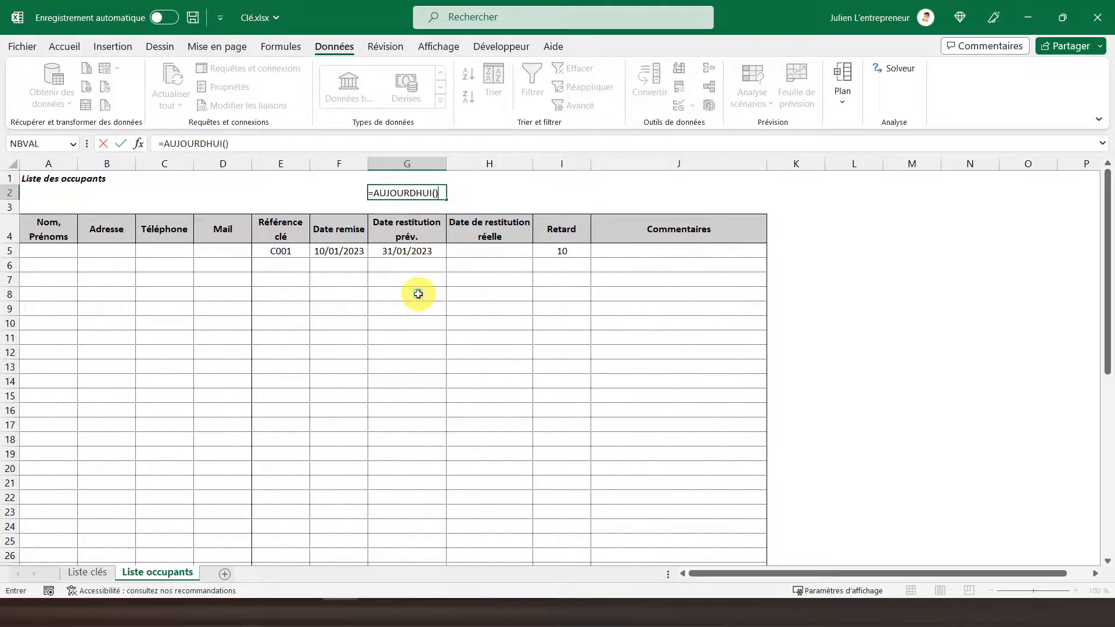
pyautogui.press('Return')
# Compare today's date in G2 and the planned return date in G5 with the Retard result in I5.
pyautogui.click(377, 194)
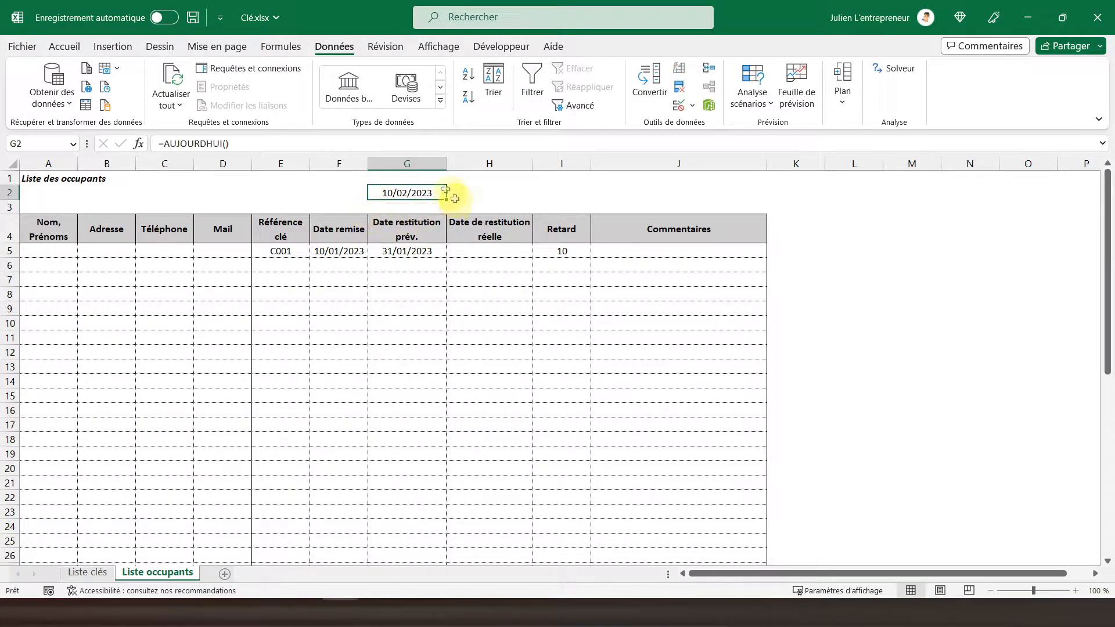
pyautogui.click(384, 251)
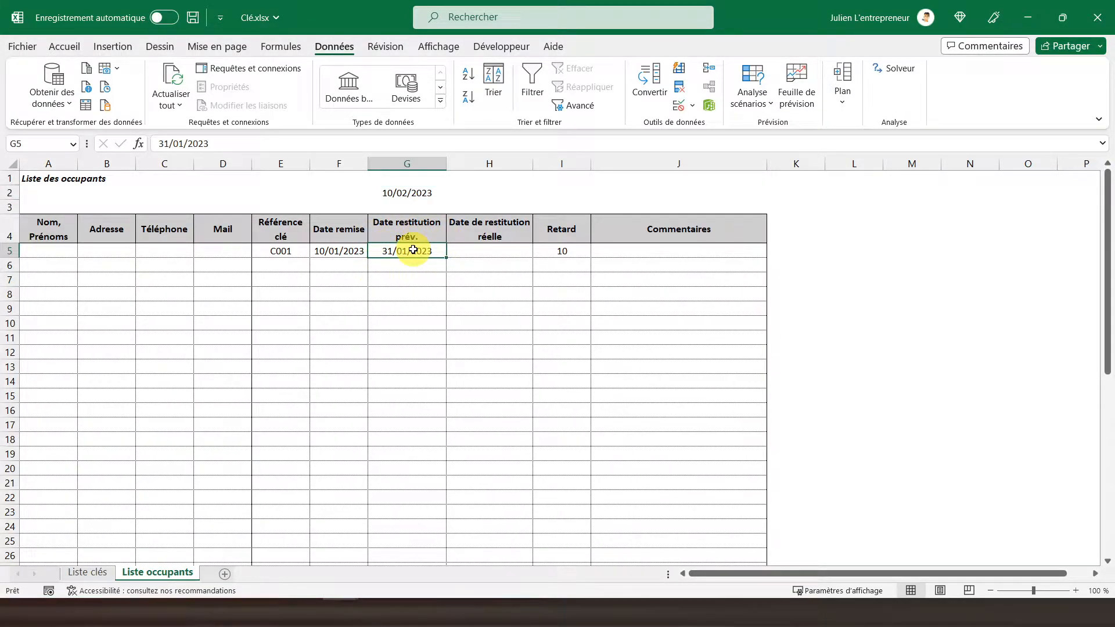
pyautogui.click(543, 249)
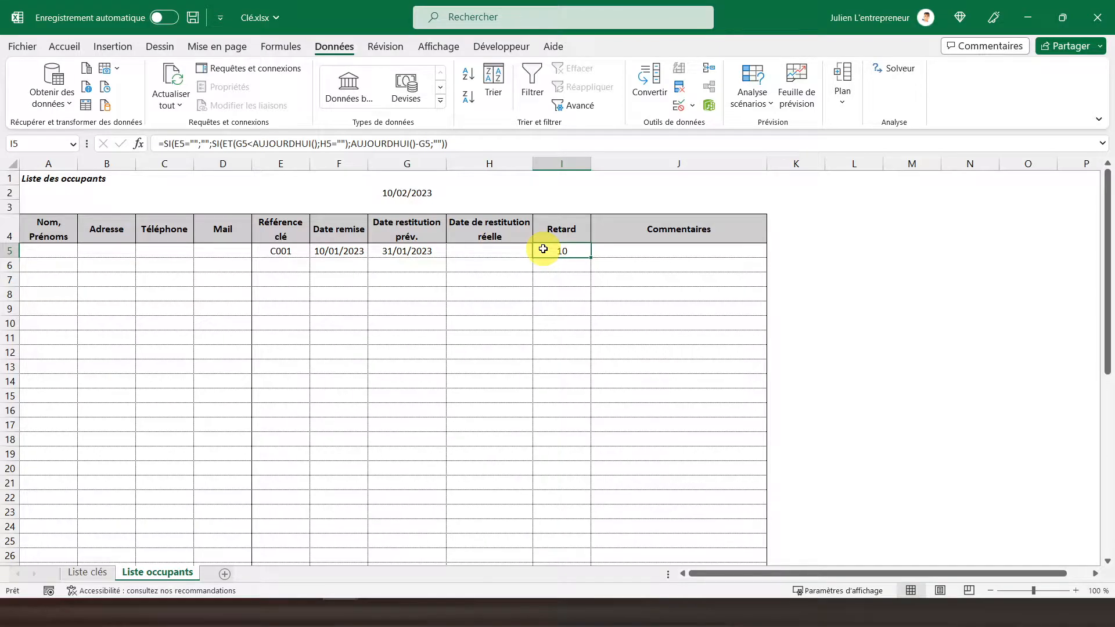
# Copy the Retard formula from I5 and paste only the formula into I6:I50.
pyautogui.rightClick(543, 249)
pyautogui.click(581, 212)
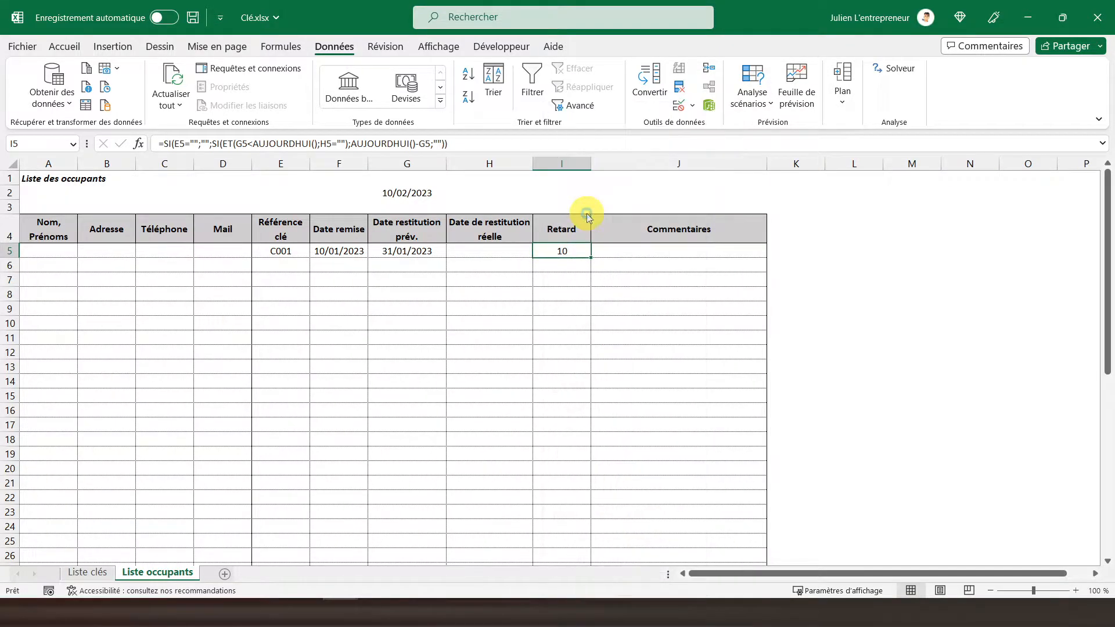
pyautogui.moveTo(555, 265); pyautogui.dragTo(565, 539)
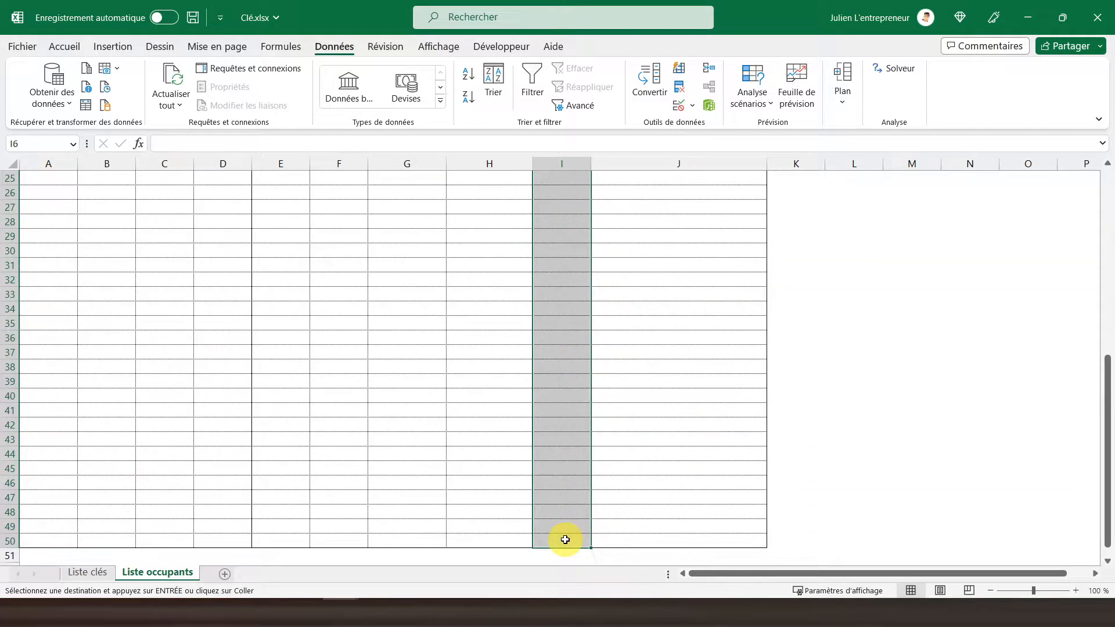
pyautogui.rightClick(554, 419)
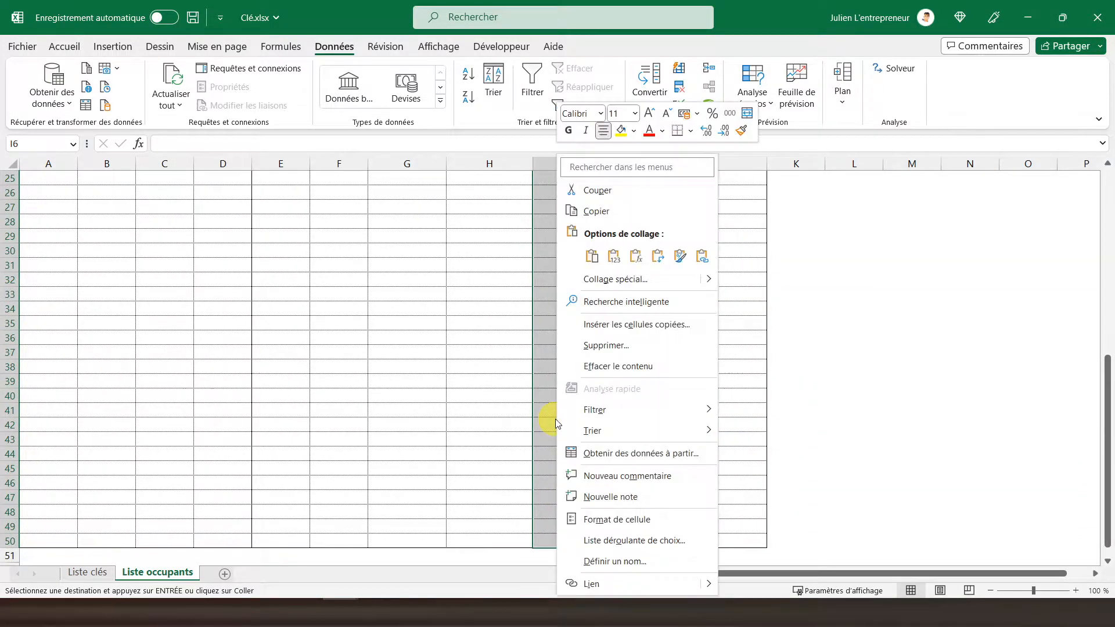
pyautogui.click(635, 256)
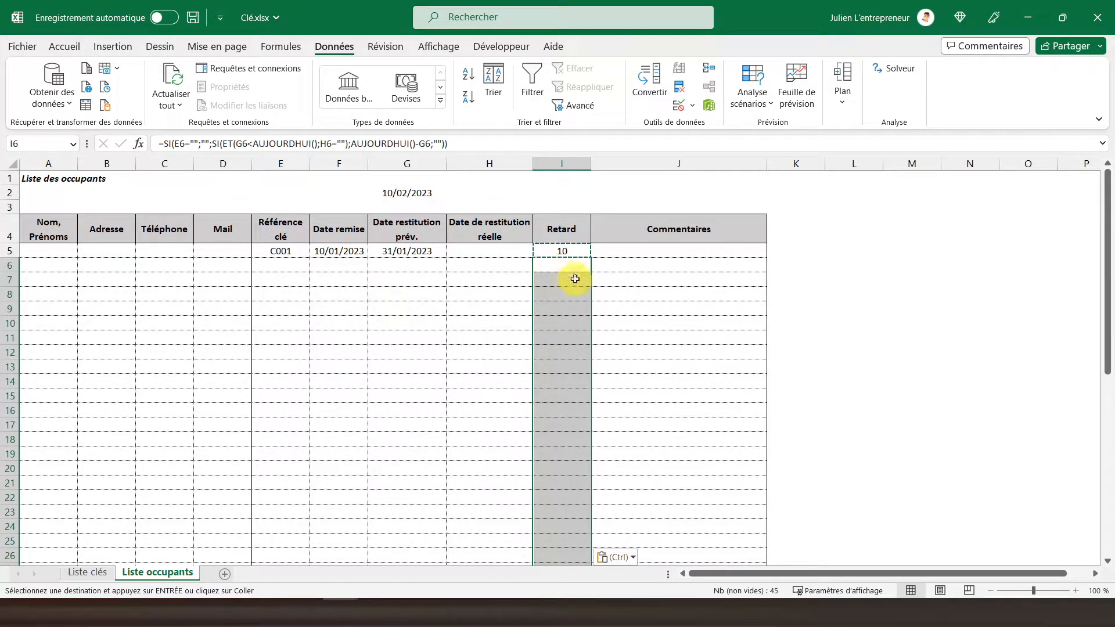
pyautogui.click(283, 264)
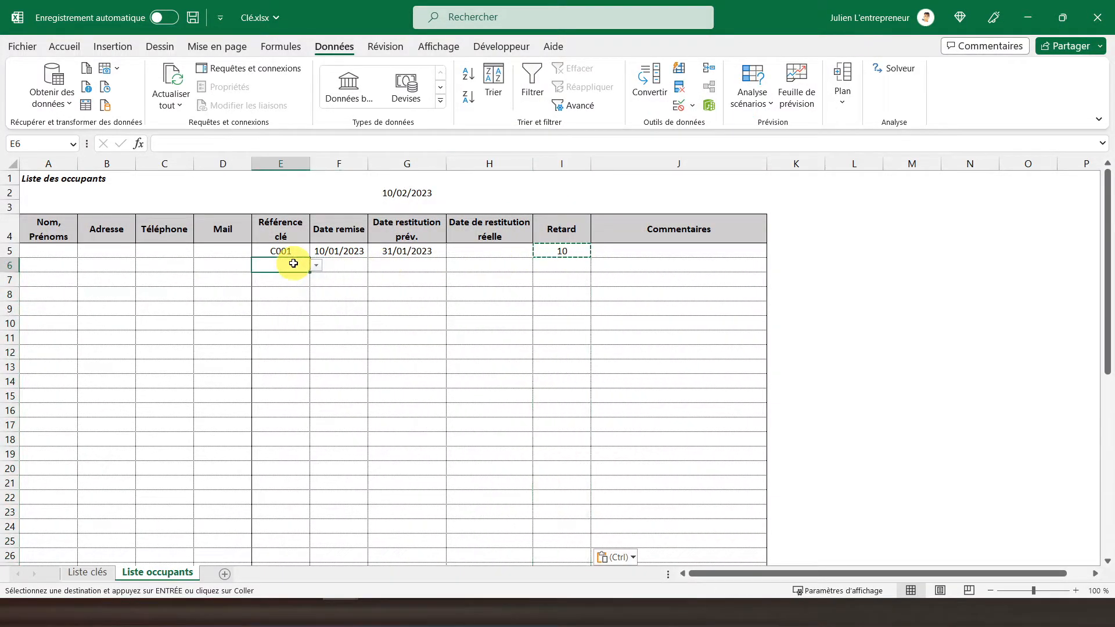
# Test the Retard formula by entering 02/02/2023 as the actual return date in H5, checking I5, and clearing H5.
pyautogui.click(472, 250)
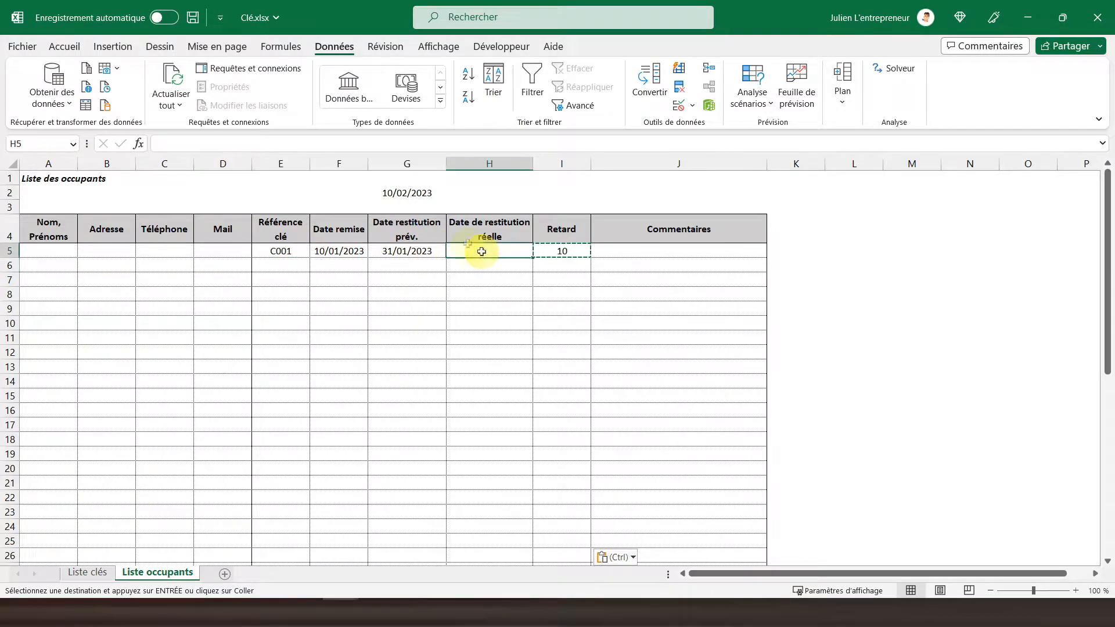
pyautogui.write('0')
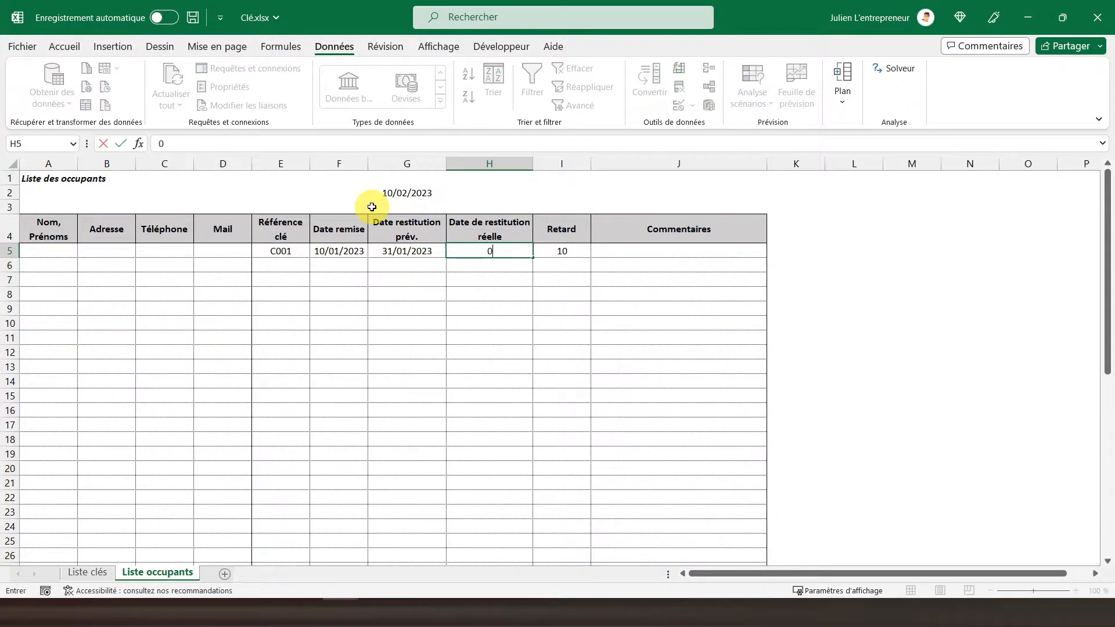
pyautogui.write('2/02/2023')
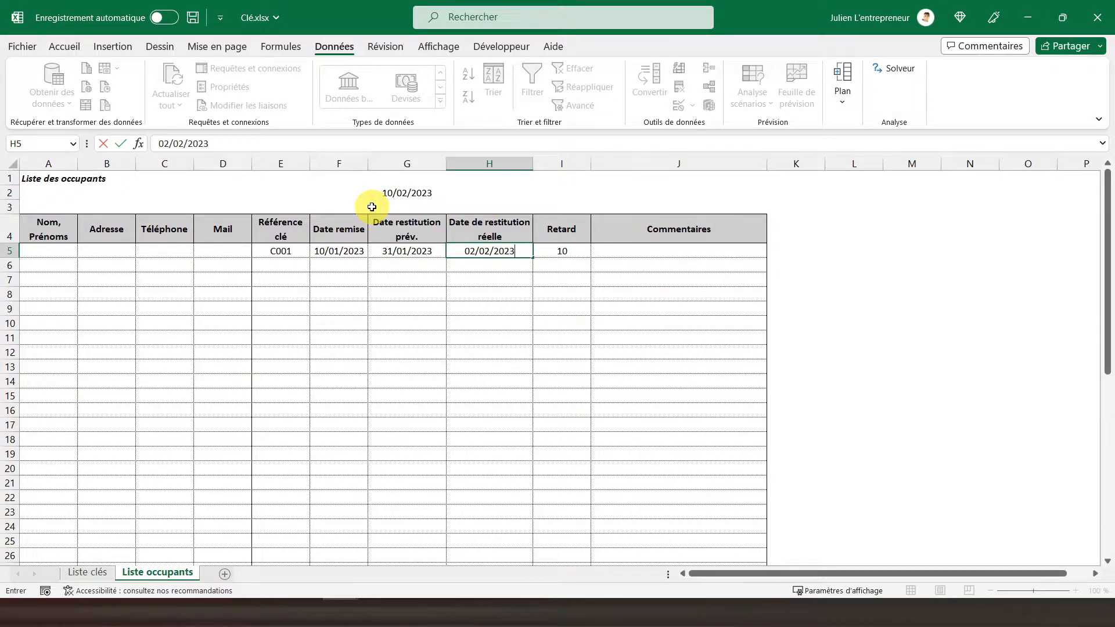
pyautogui.press('Return')
pyautogui.click(553, 255)
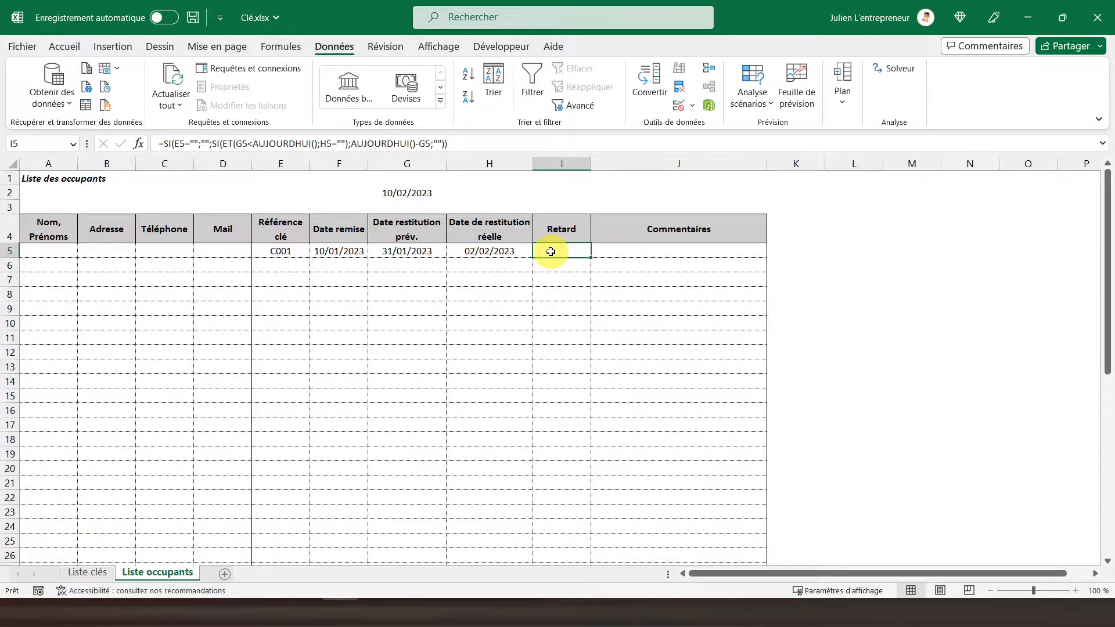
pyautogui.click(480, 250)
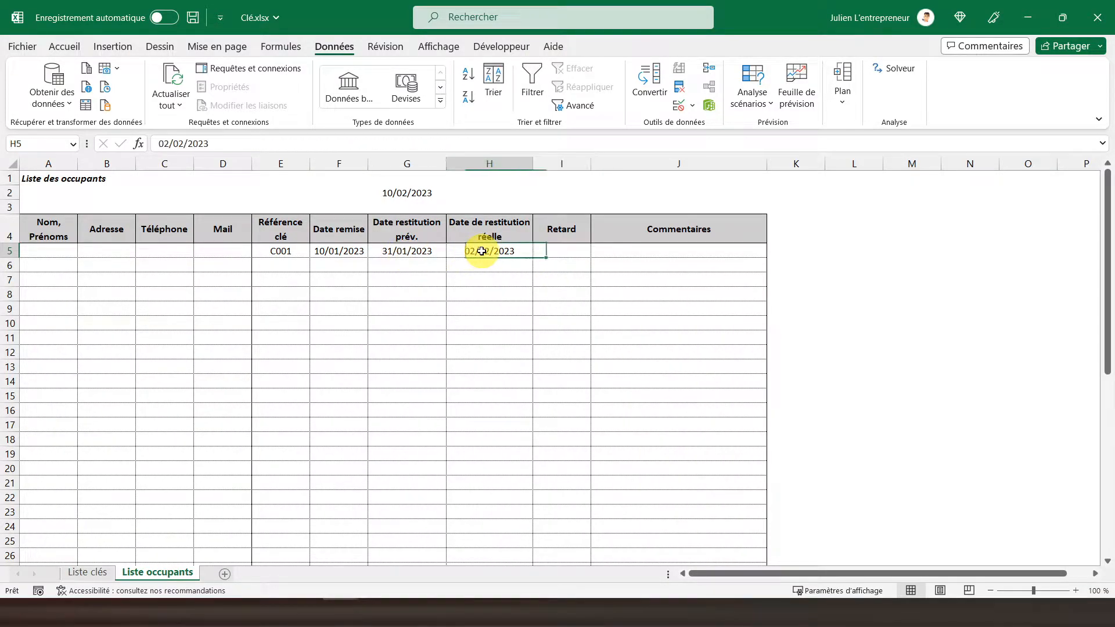
pyautogui.press('Delete')
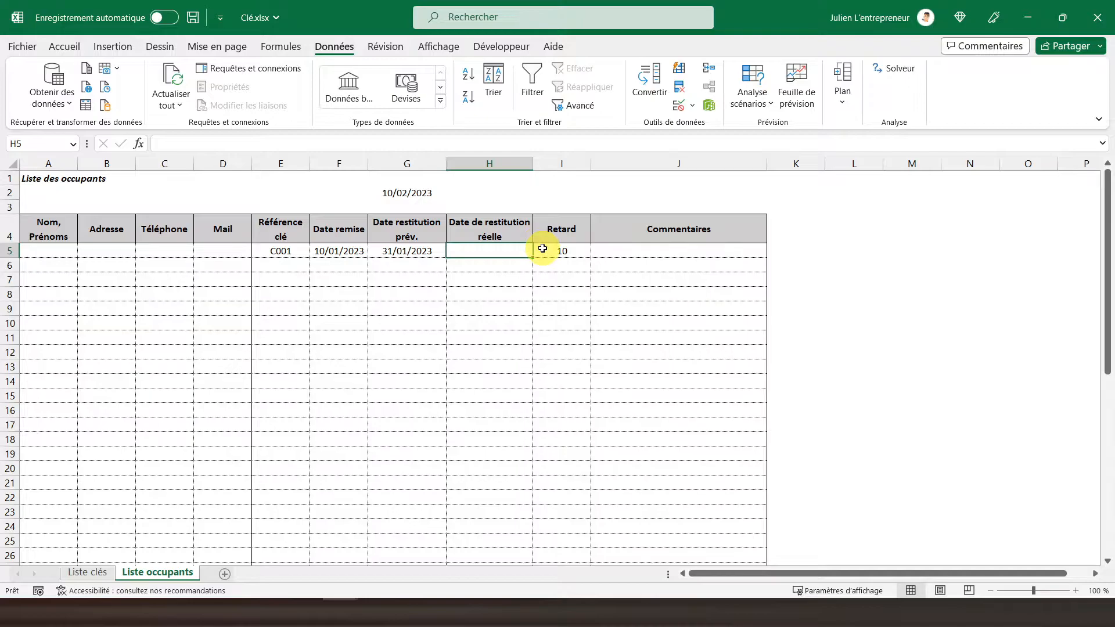
# Apply the custom number format 0" jours" to the Retard cells I5:I50.
pyautogui.scroll(-10, 543, 248)
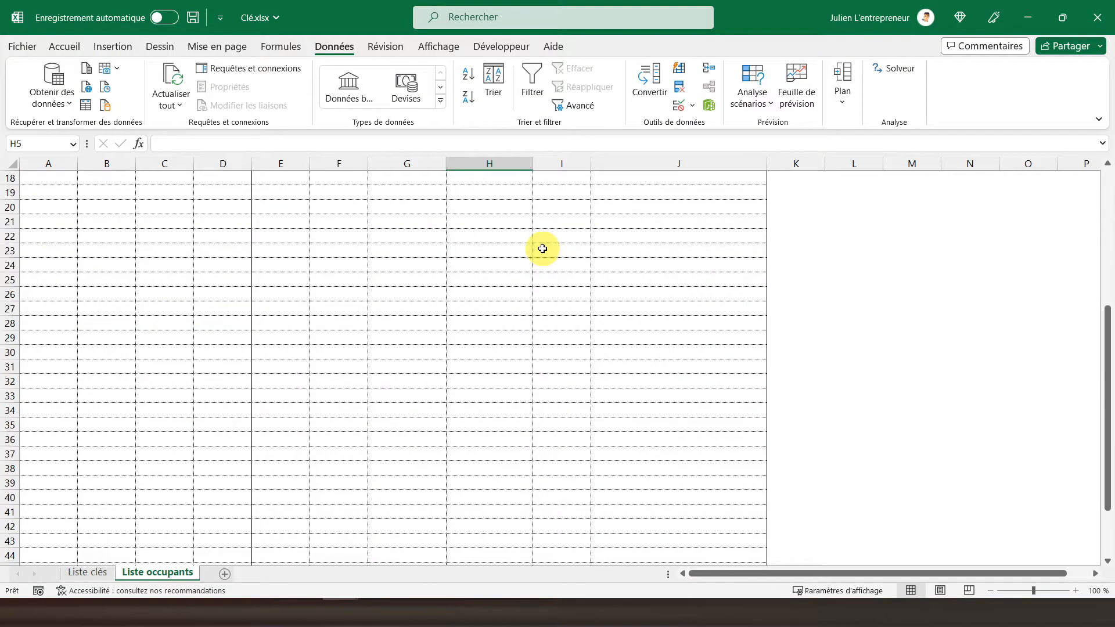
pyautogui.click(556, 465)
pyautogui.moveTo(556, 465); pyautogui.dragTo(563, 223)
pyautogui.rightClick(551, 234)
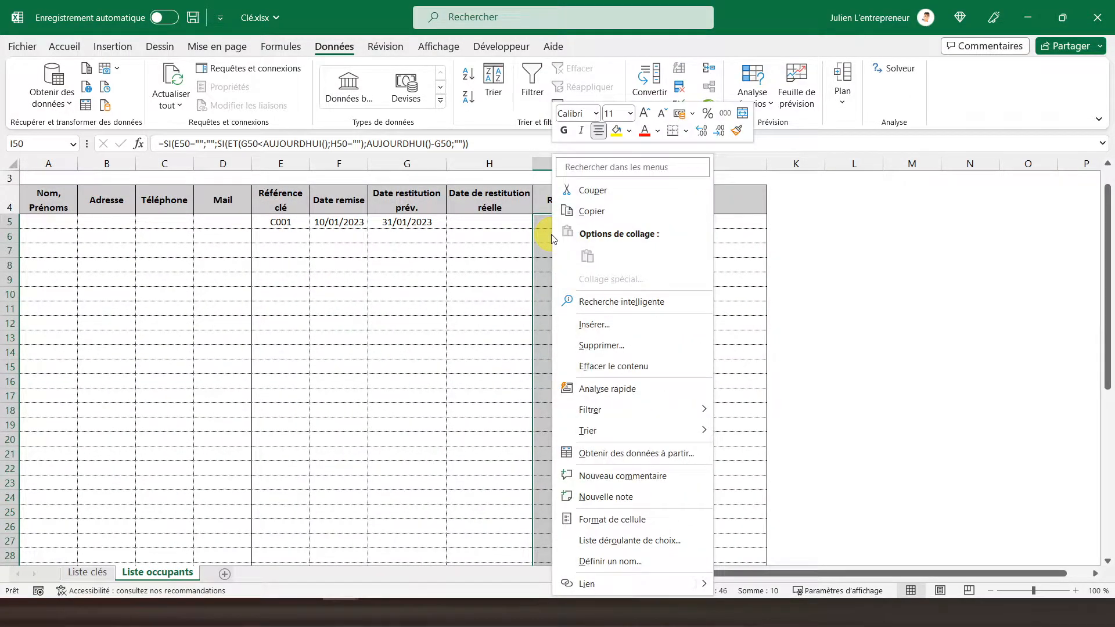
pyautogui.click(591, 524)
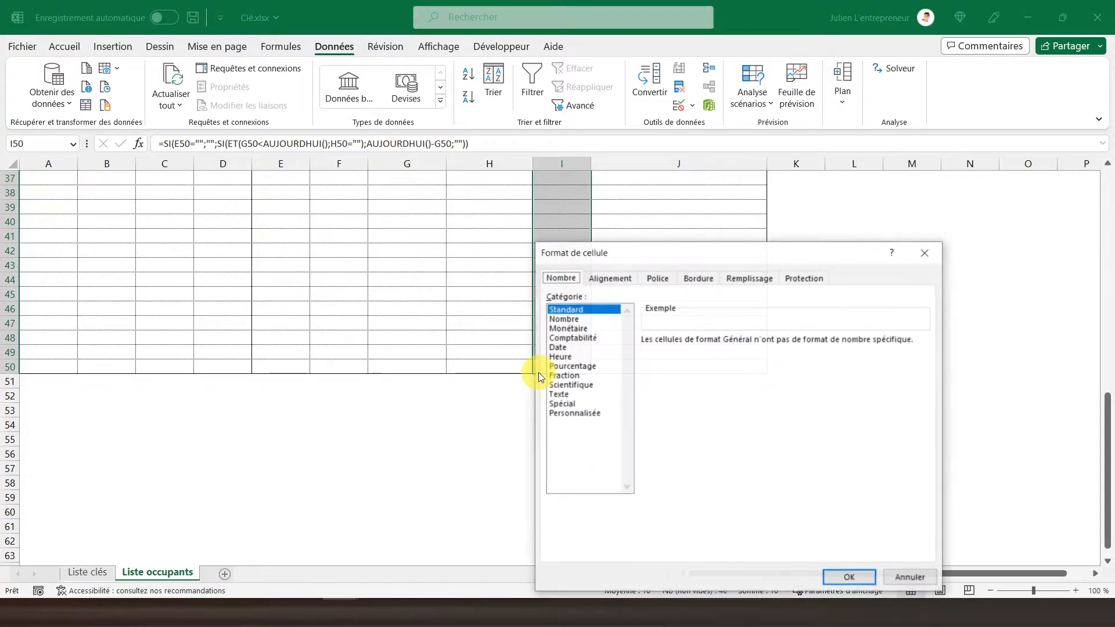
pyautogui.moveTo(643, 257); pyautogui.dragTo(472, 142)
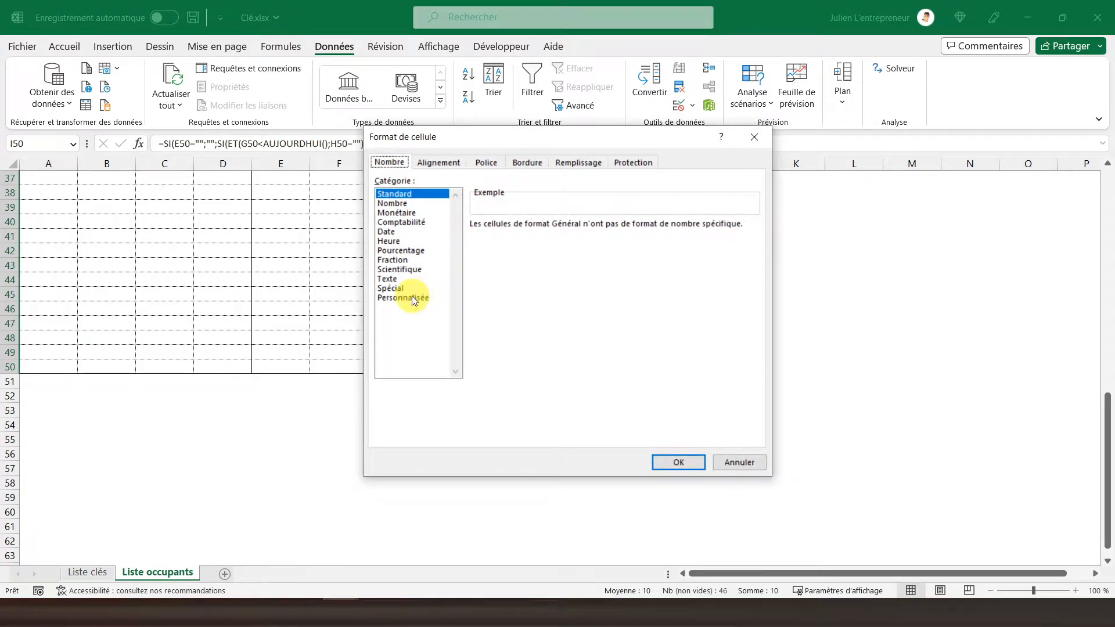
pyautogui.click(409, 298)
pyautogui.click(483, 262)
pyautogui.click(494, 241)
pyautogui.write('"')
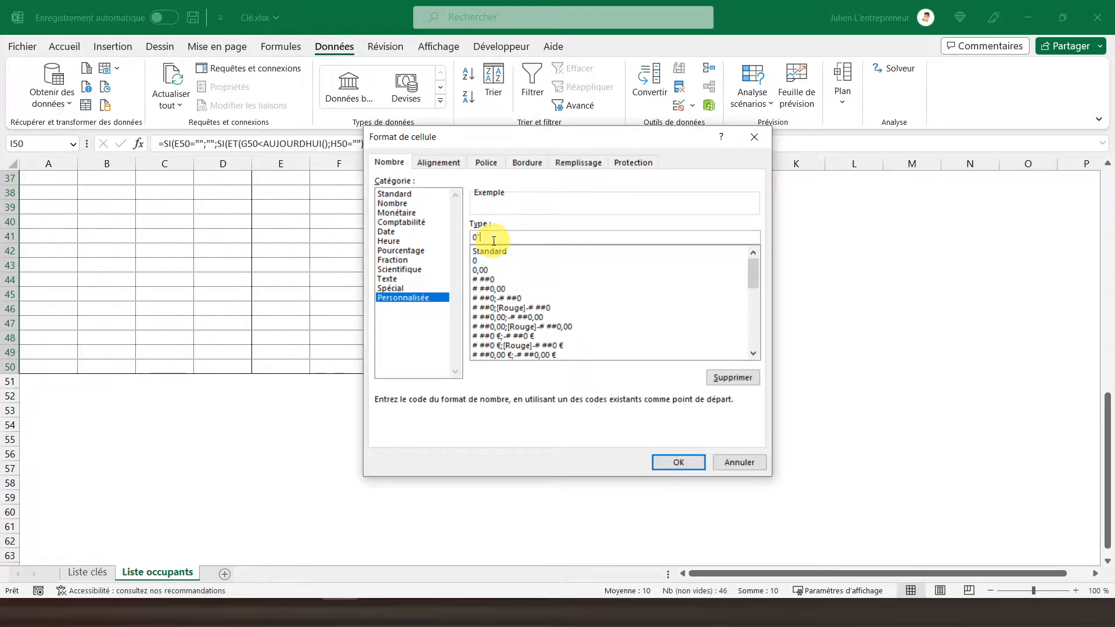
pyautogui.write(' jours"')
pyautogui.press('Return')
pyautogui.scroll(12, 569, 296)
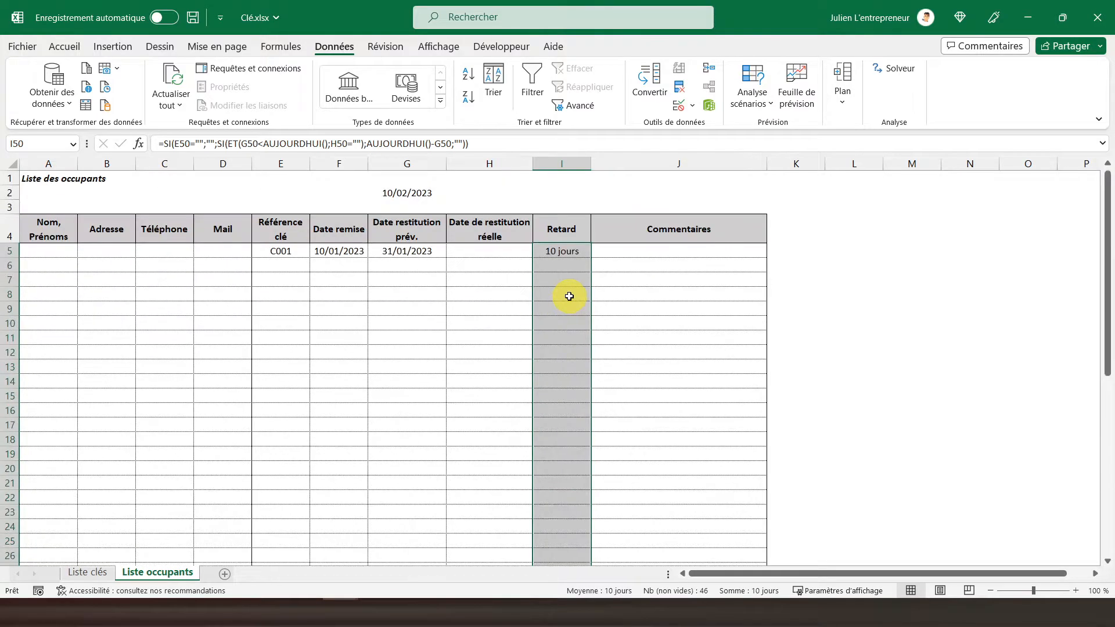
pyautogui.click(545, 251)
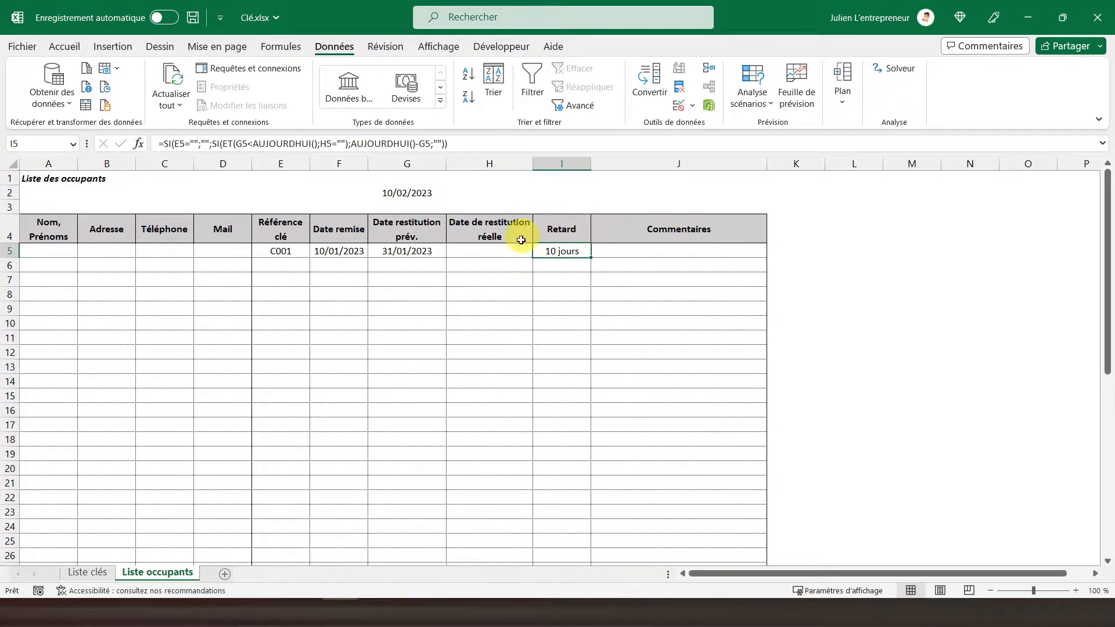
# Review the Disponibilité column on the Liste clés sheet.
pyautogui.click(34, 177)
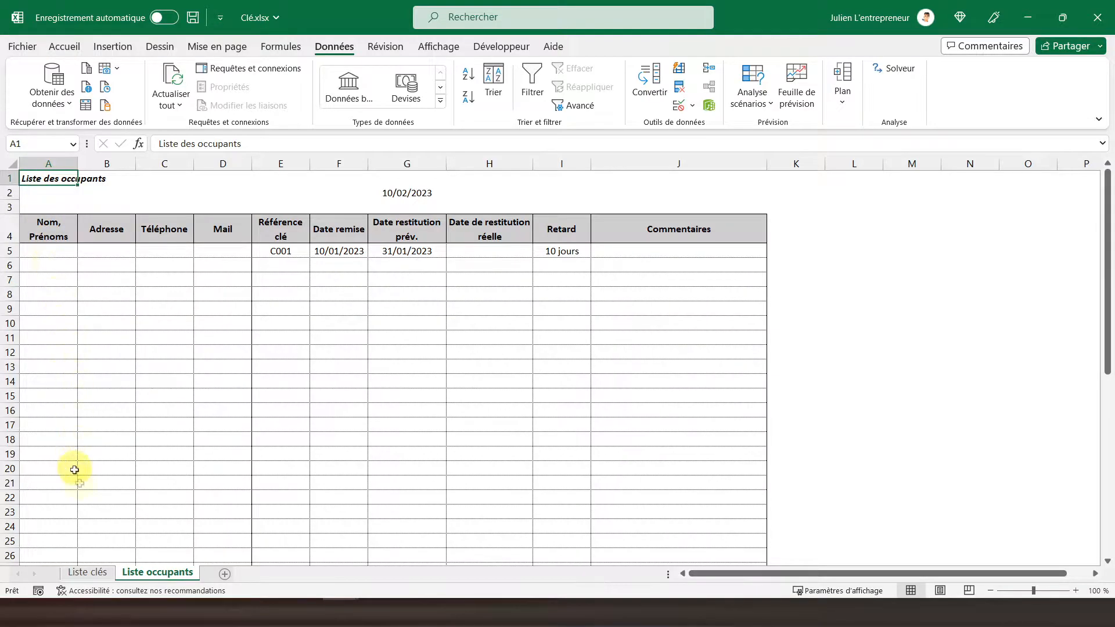
pyautogui.click(82, 573)
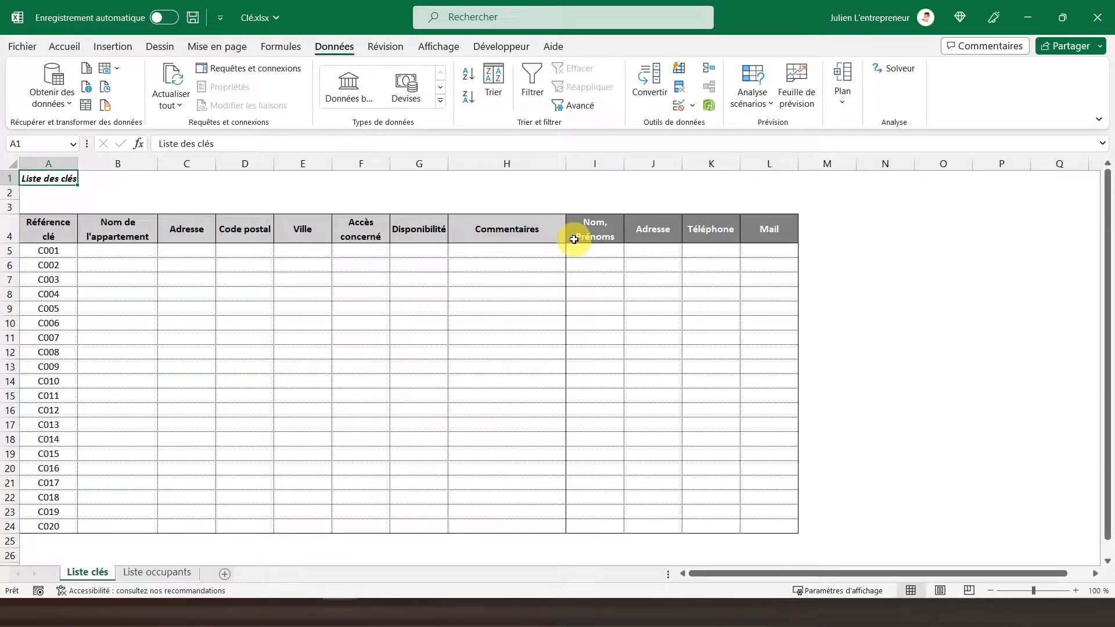
pyautogui.click(417, 245)
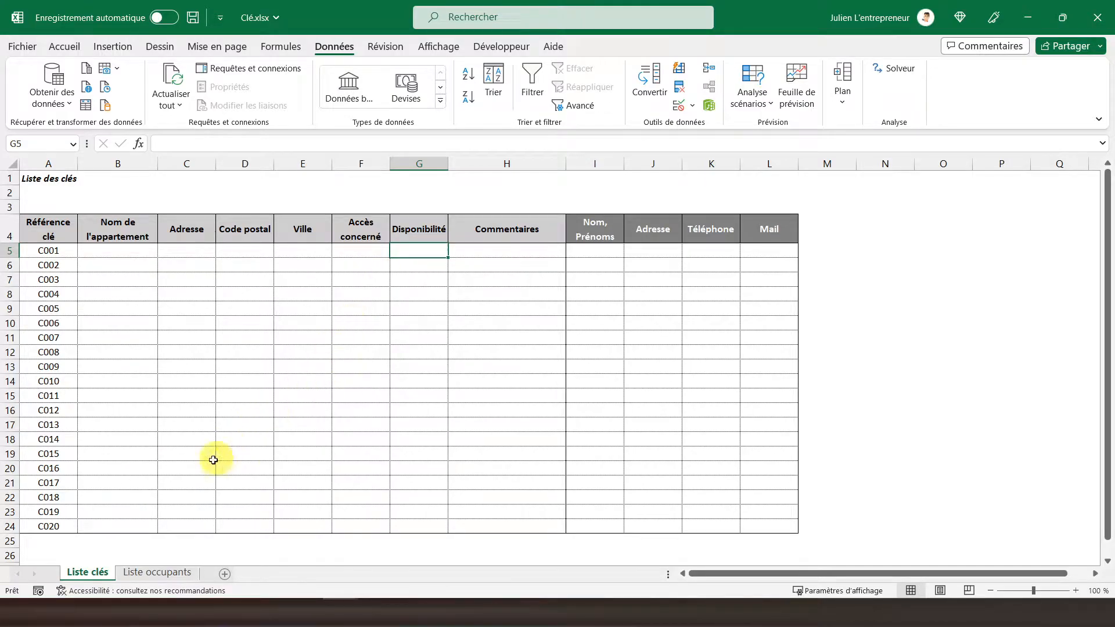
# Insert a blank column before Date remise on the Liste occupants sheet.
pyautogui.click(153, 574)
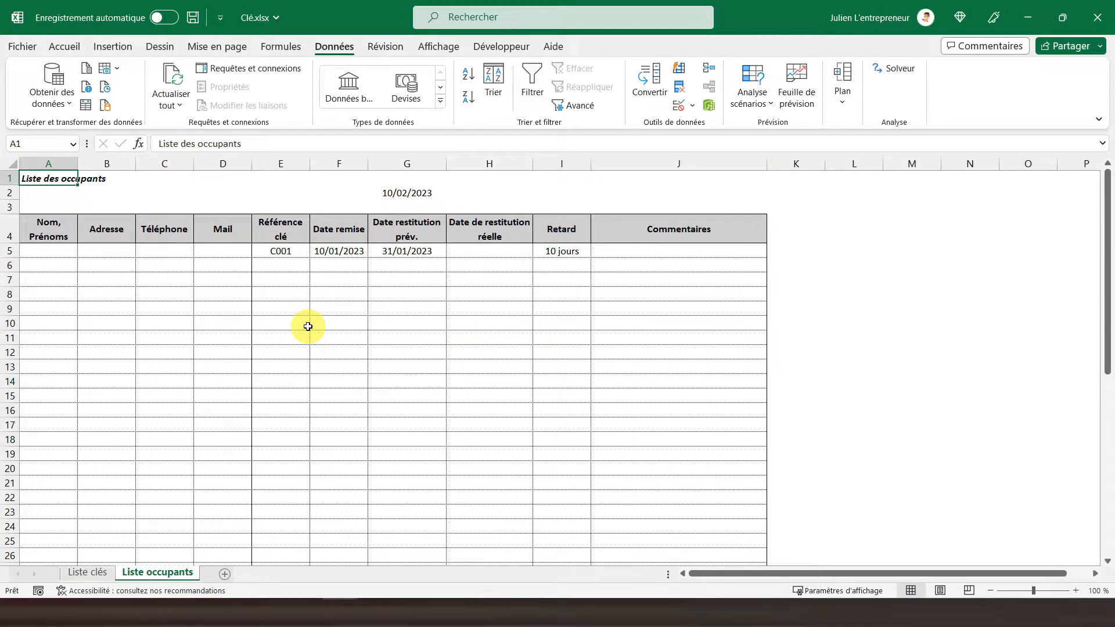
pyautogui.click(337, 165)
pyautogui.rightClick(335, 166)
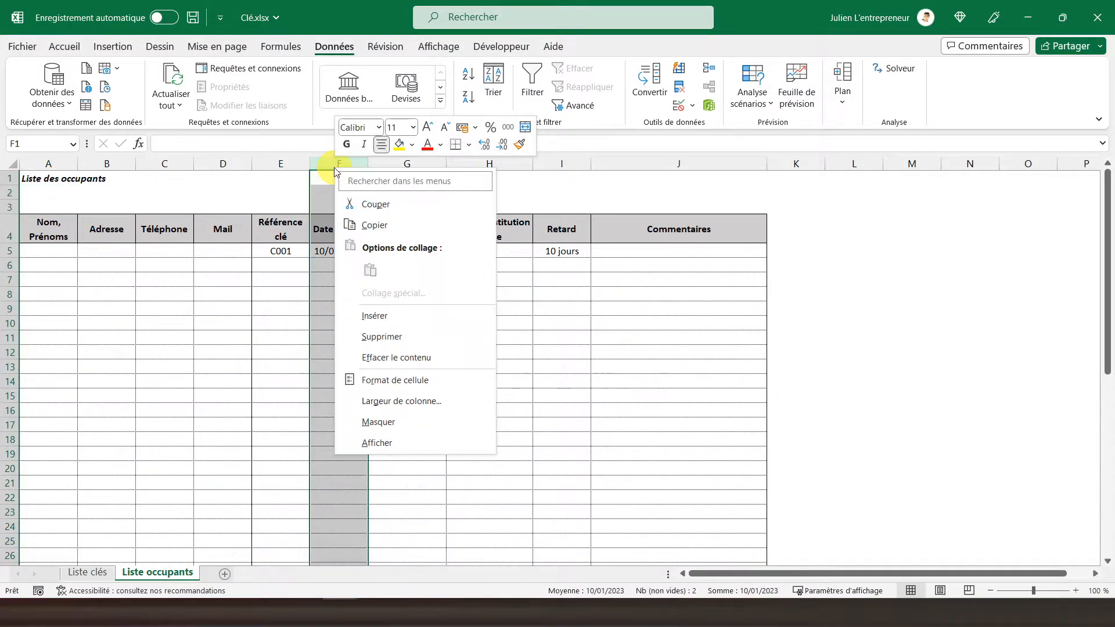
pyautogui.click(374, 316)
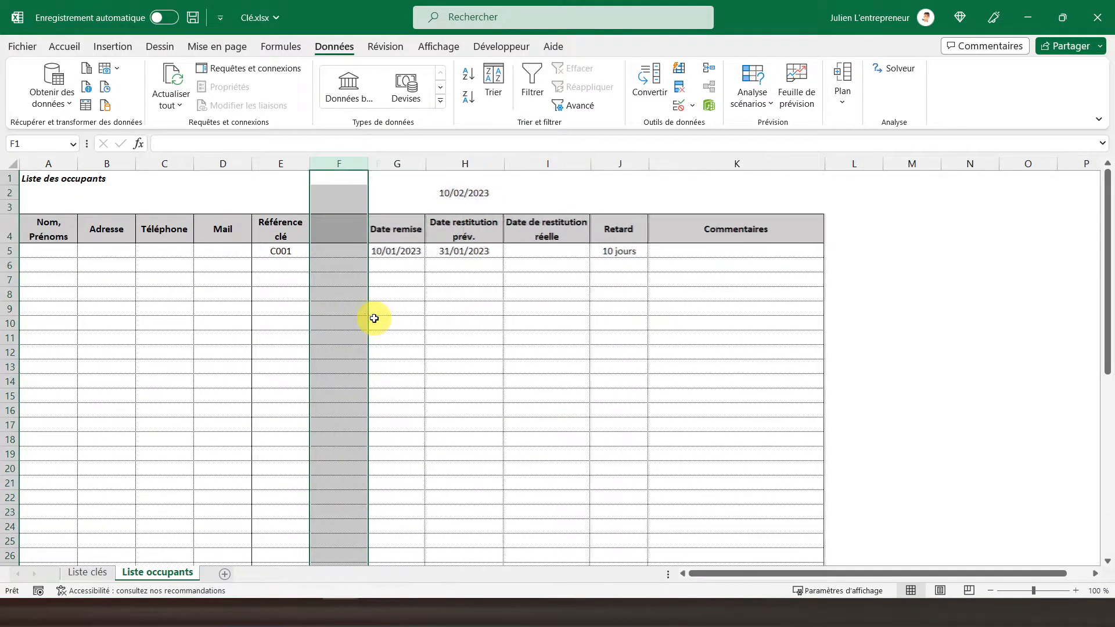
pyautogui.click(340, 229)
# Start a SI formula in F5 with an OU test whose first condition is I5="".
pyautogui.click(334, 250)
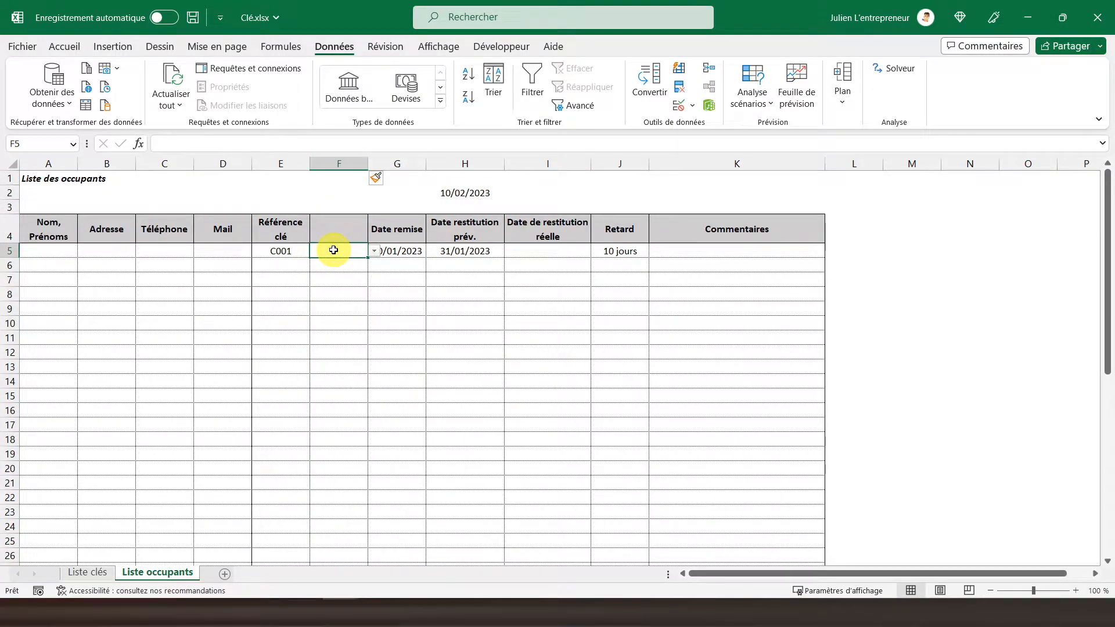
pyautogui.write('=si')
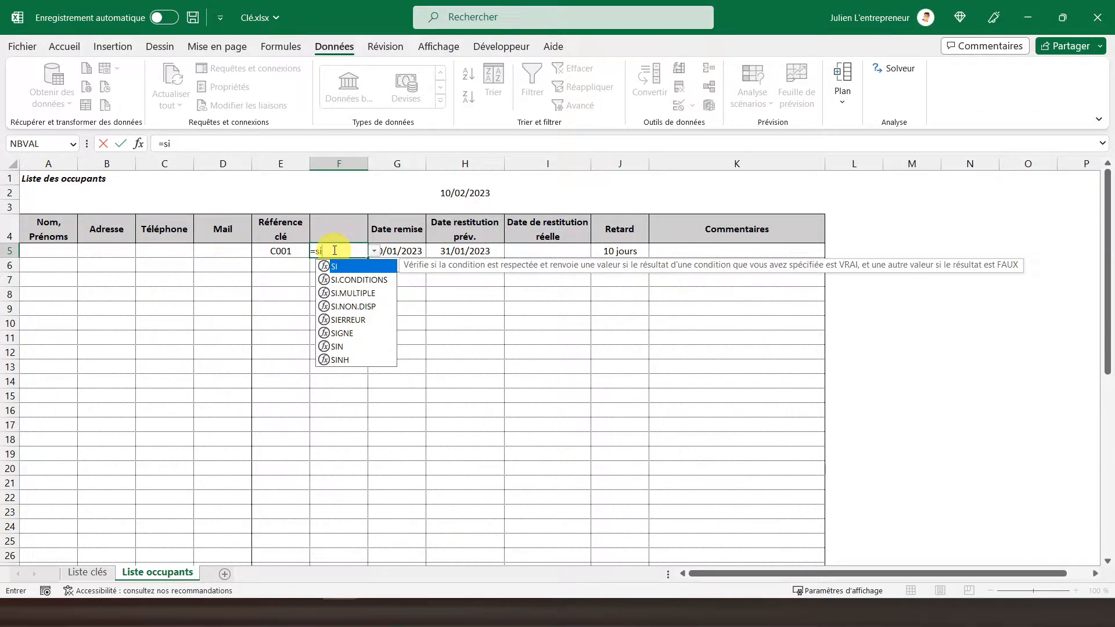
pyautogui.write('(ou(')
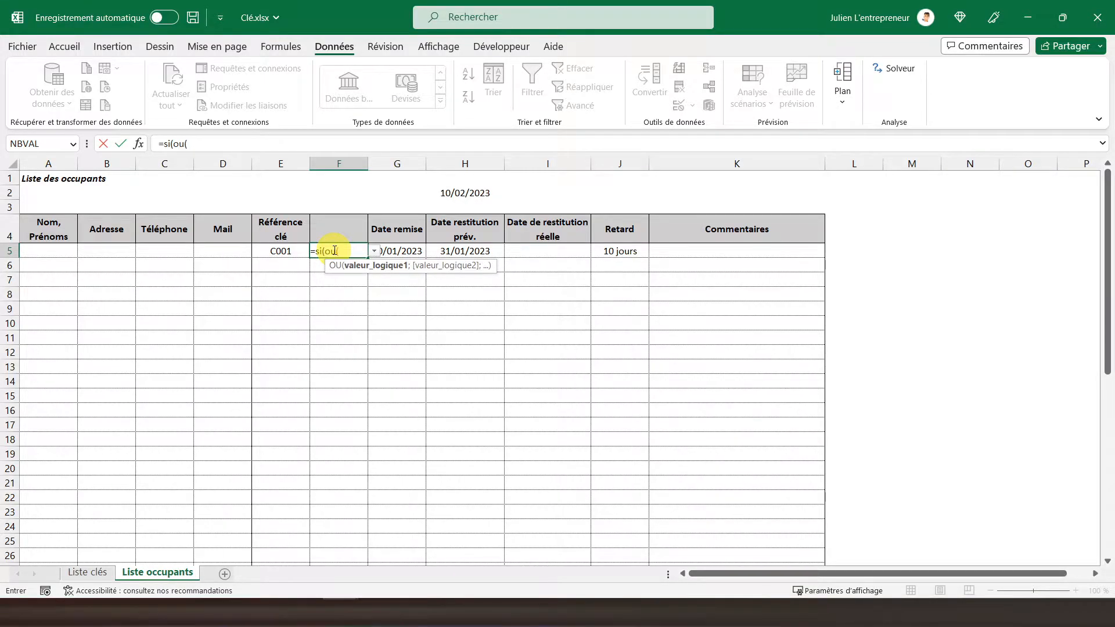
pyautogui.click(547, 251)
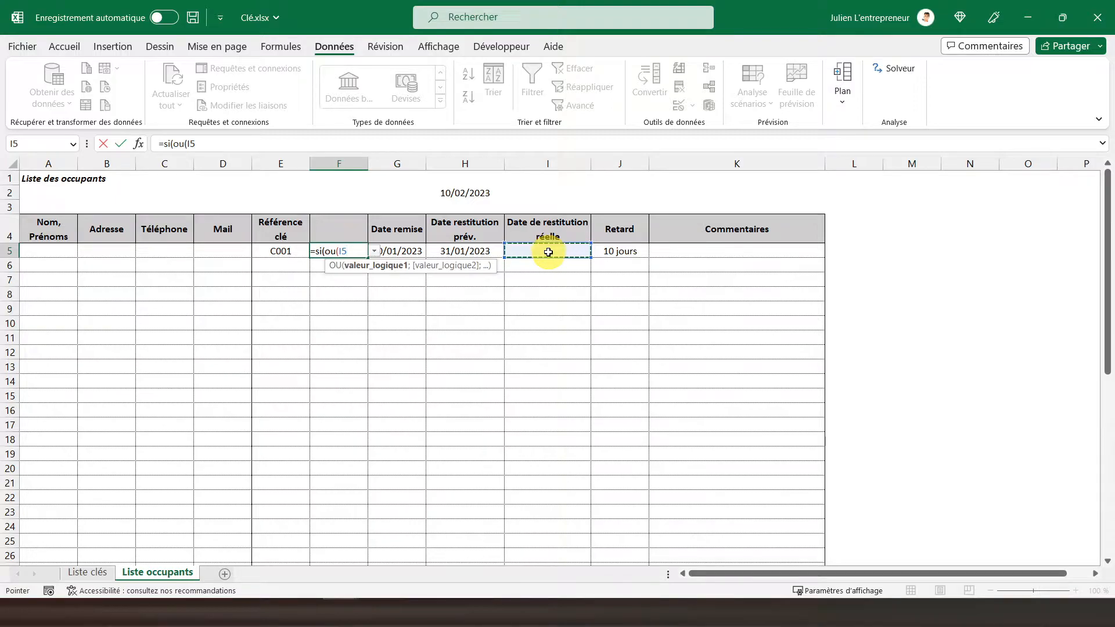
pyautogui.write('="";')
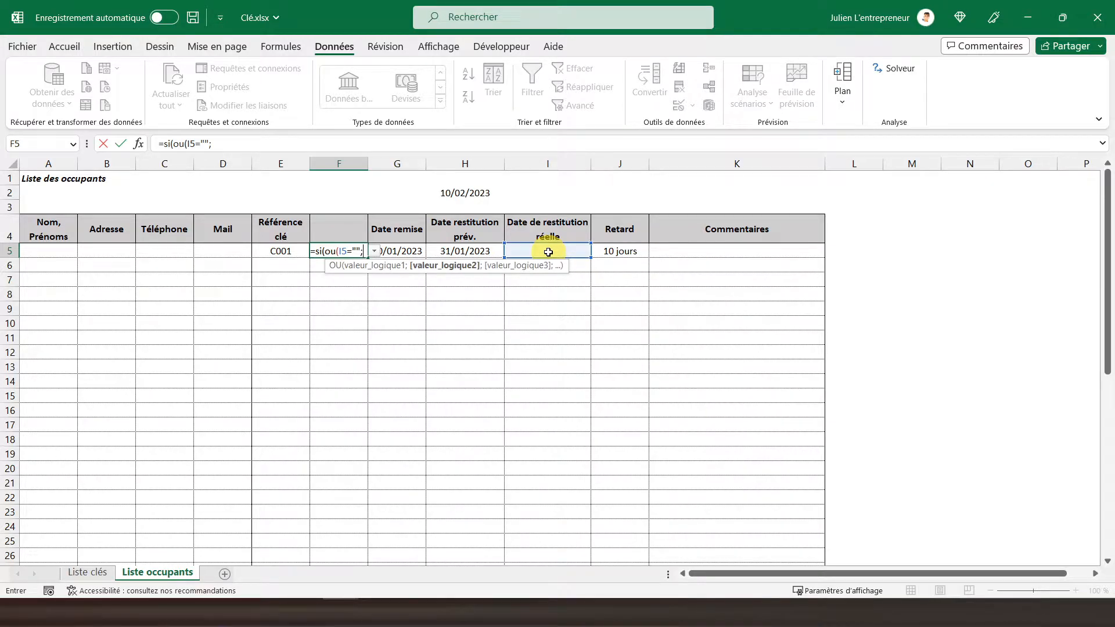
pyautogui.write('estv')
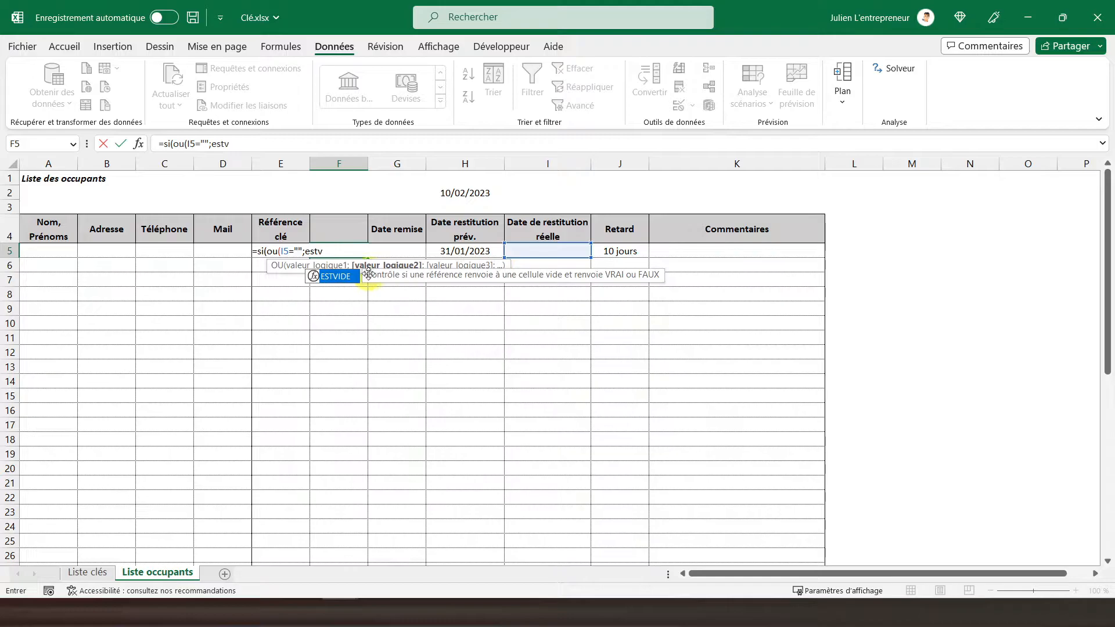
# Add ESTVIDE(E5) as the OU test's second condition and close the OU function.
pyautogui.doubleClick(332, 277)
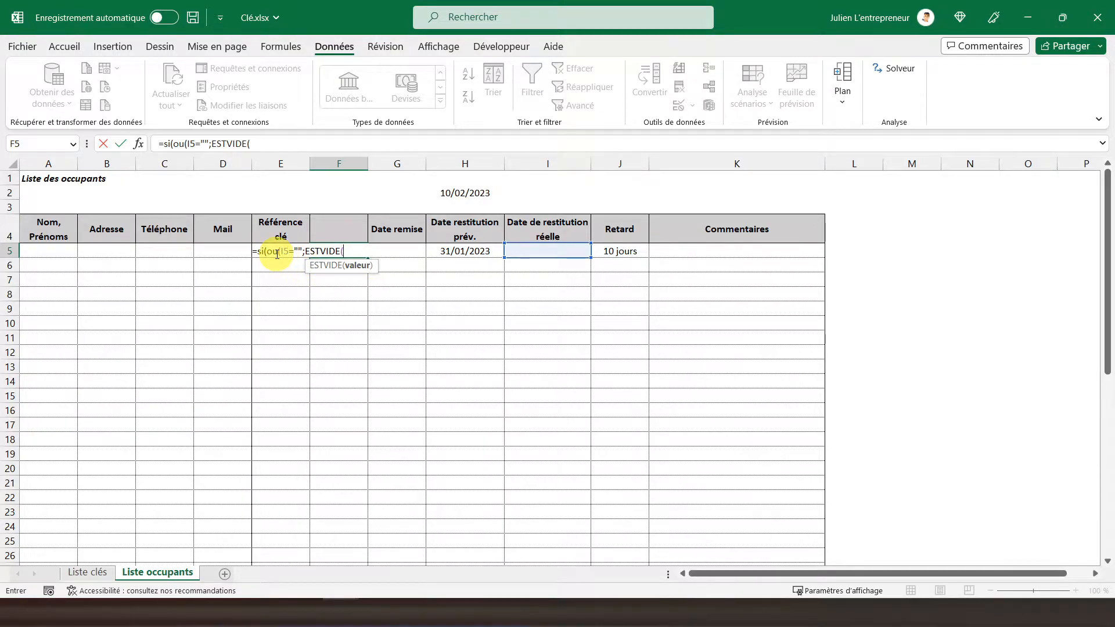
pyautogui.write('E5)')
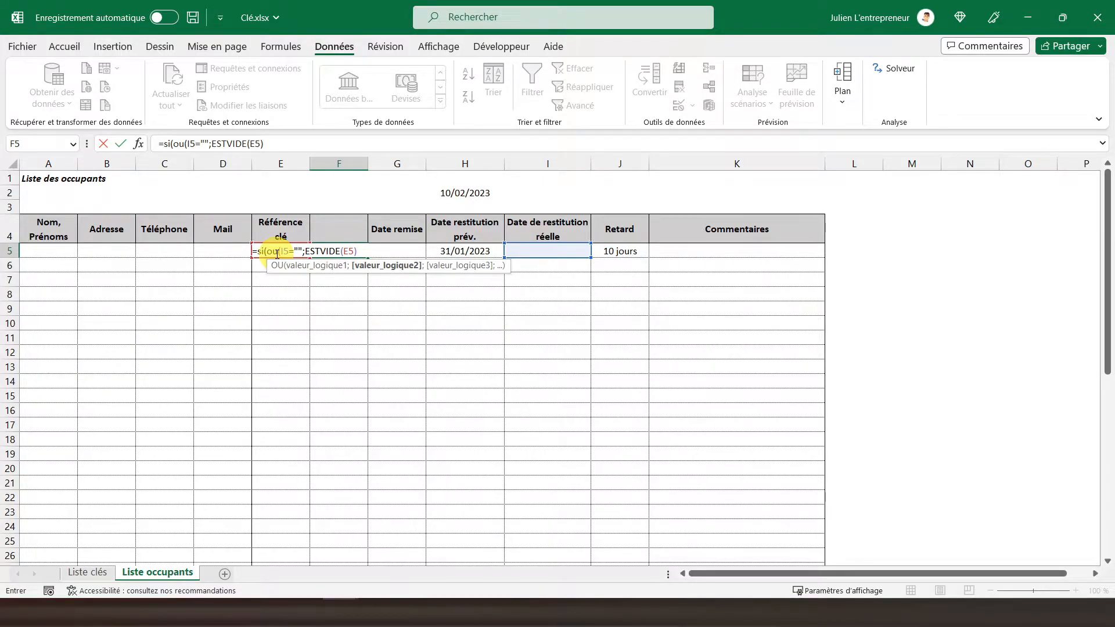
pyautogui.write(')')
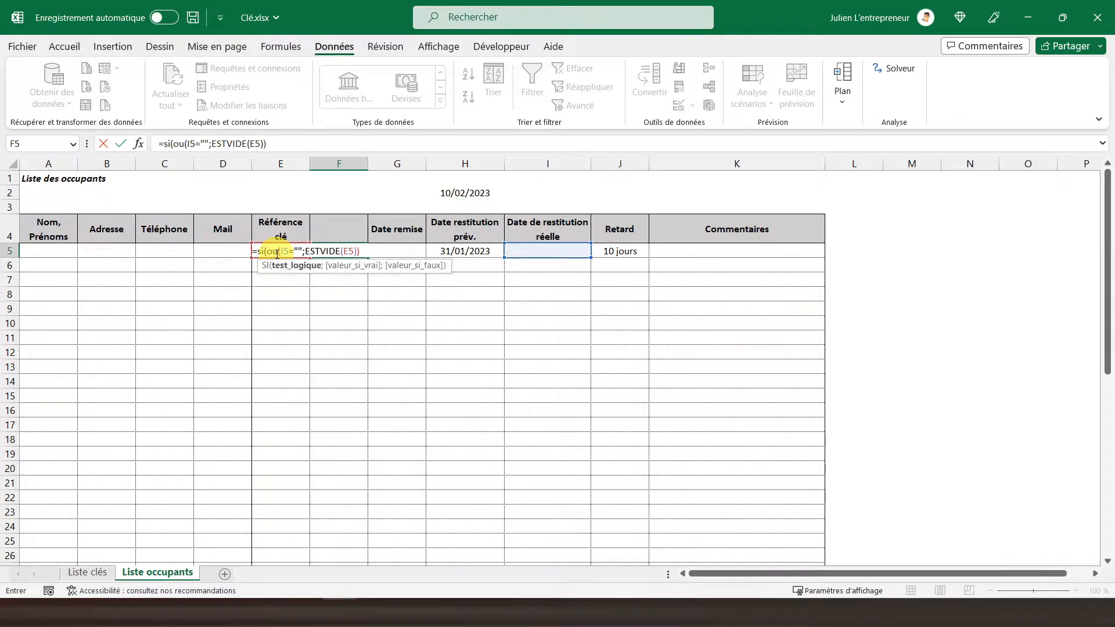
pyautogui.write(';')
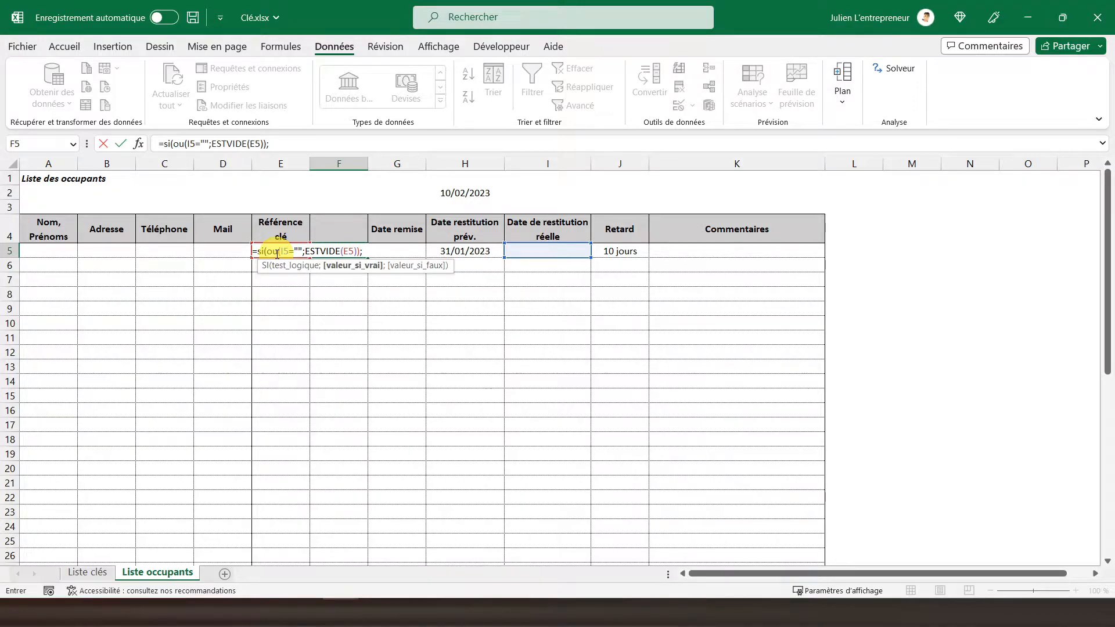
pyautogui.write('E5;"")')
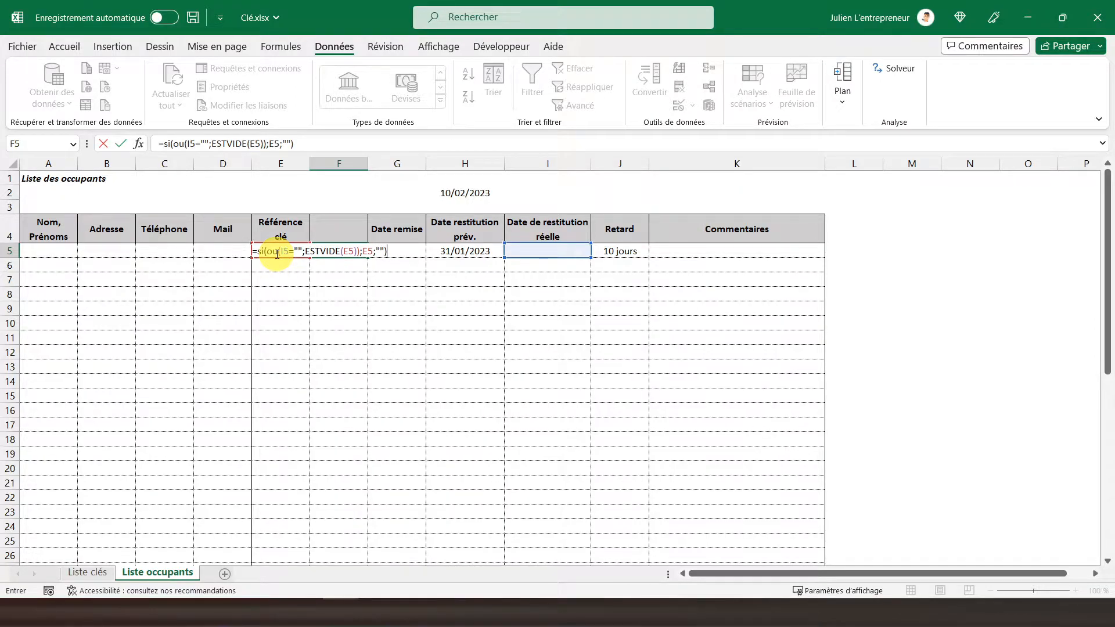
# Complete the SI formula in F5 with E5 as the value if true and "" as the value if false.
pyautogui.press('Return')
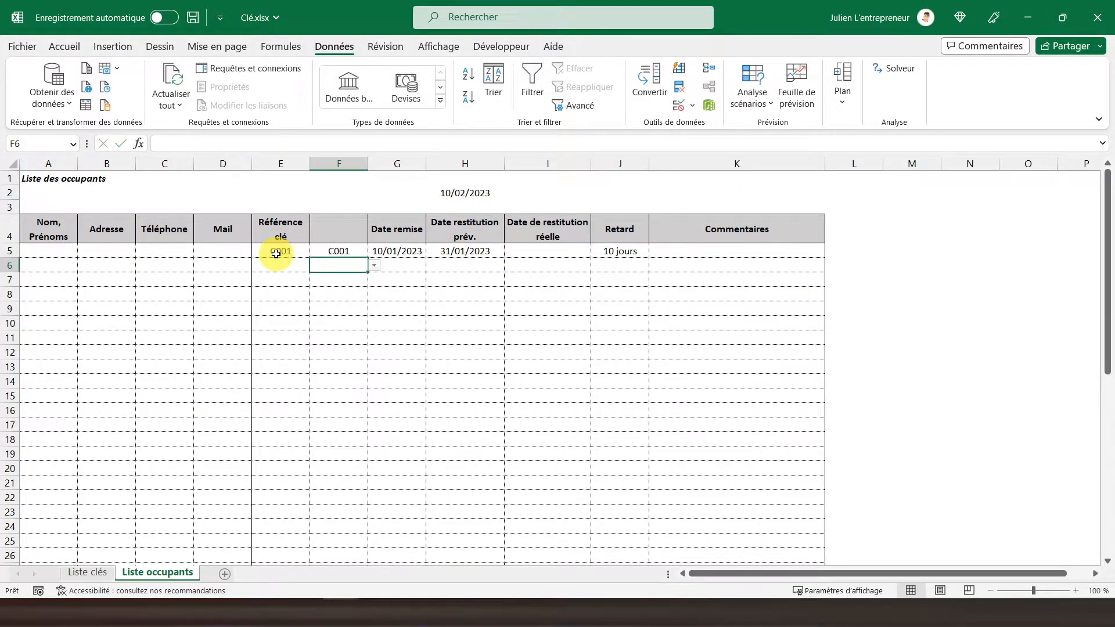
pyautogui.click(346, 255)
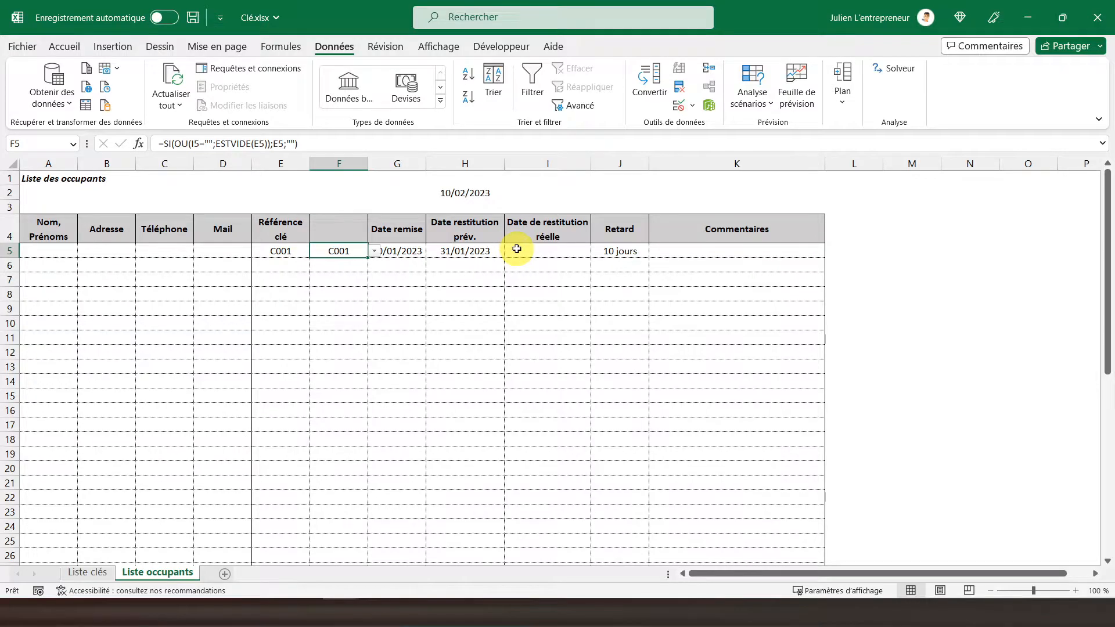
pyautogui.click(517, 248)
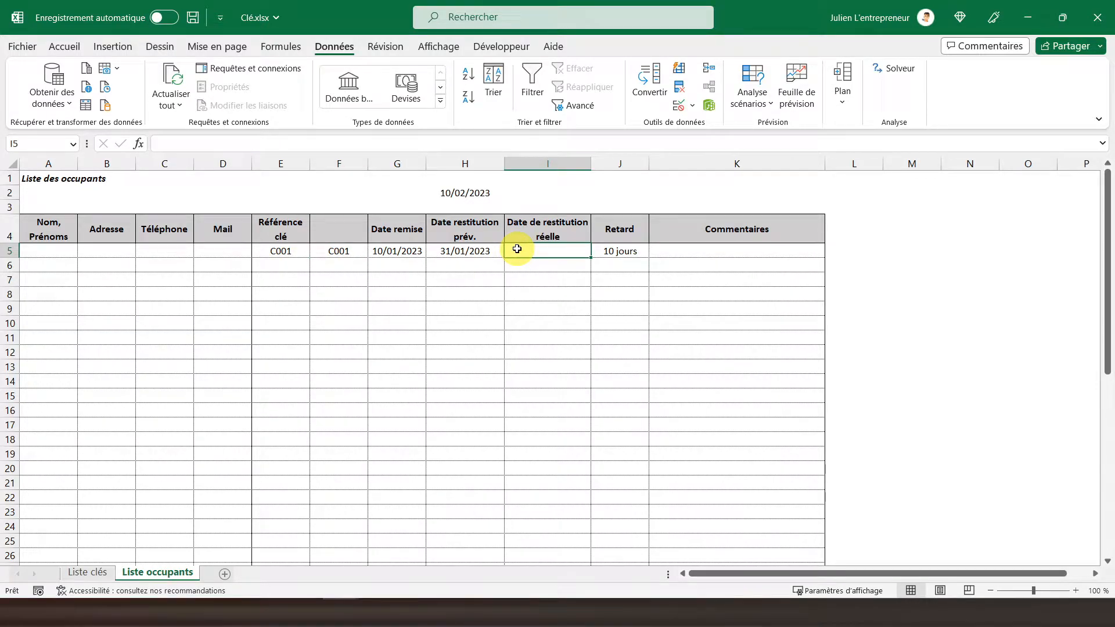
# Clear all data validation settings from the whole of column F, including cells without validation.
pyautogui.click(332, 161)
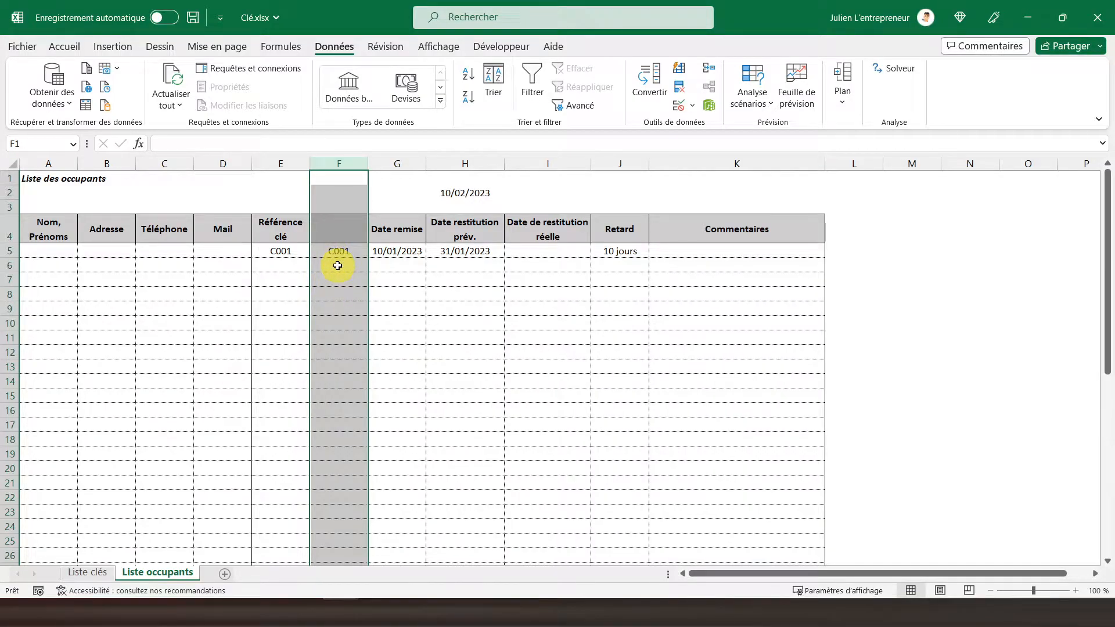
pyautogui.click(677, 105)
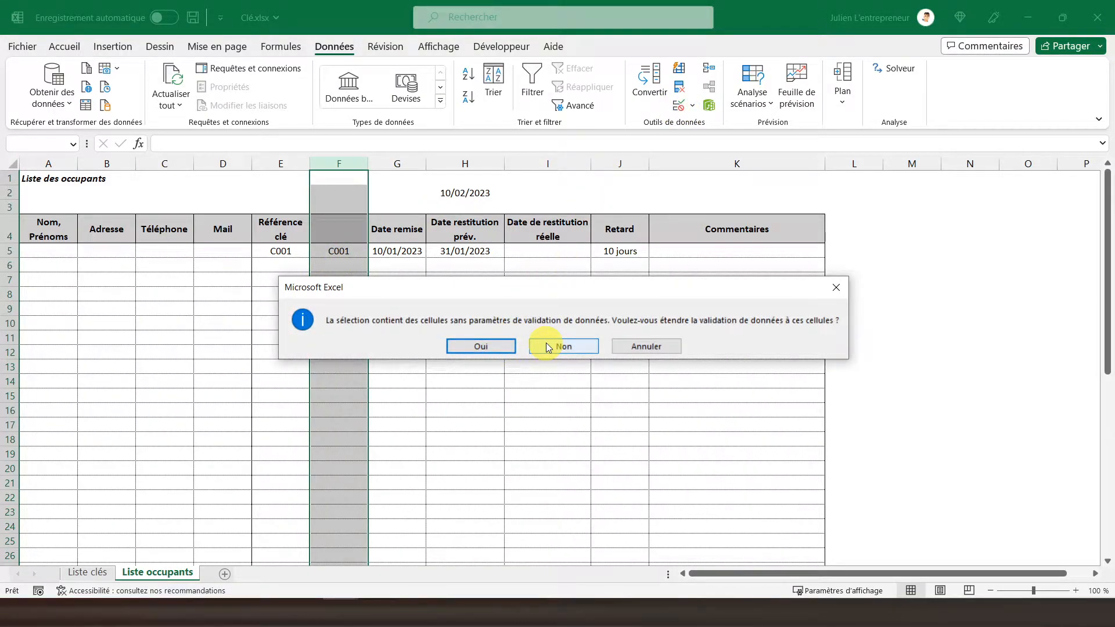
pyautogui.click(494, 347)
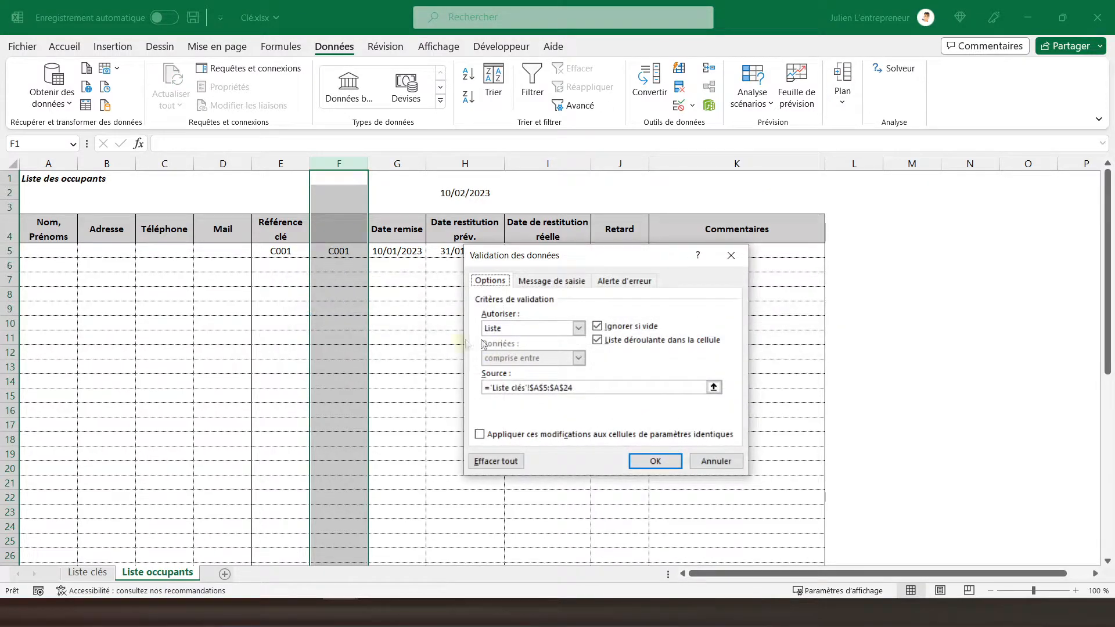
pyautogui.click(497, 462)
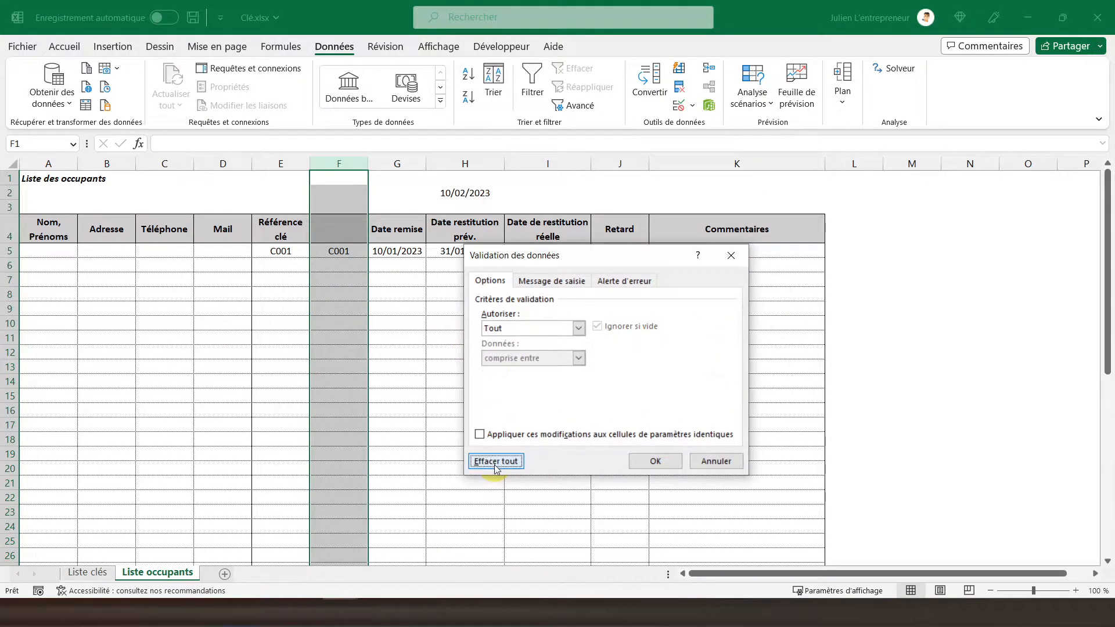
pyautogui.click(656, 461)
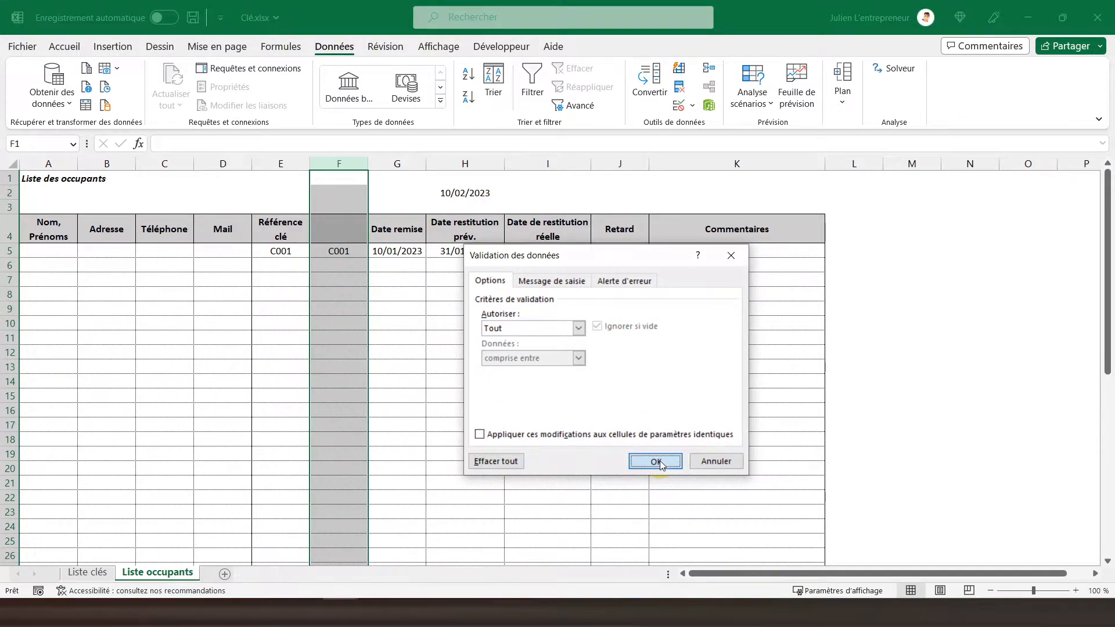
# Copy the SI formula from F5 into the rest of the table column, F6 through F50.
pyautogui.click(340, 256)
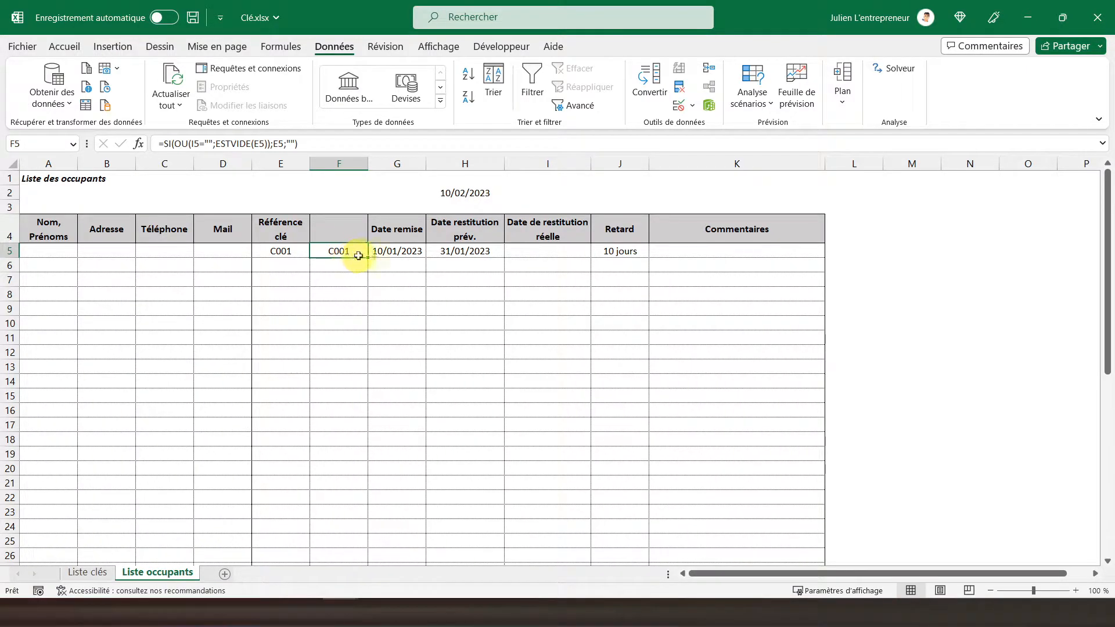
pyautogui.click(278, 258)
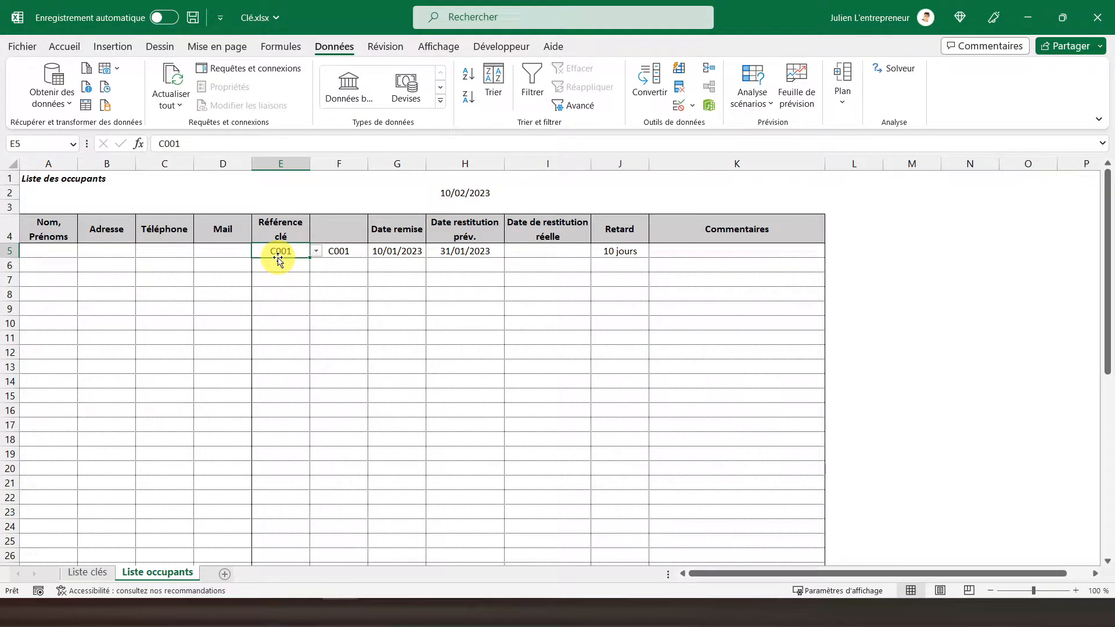
pyautogui.click(280, 265)
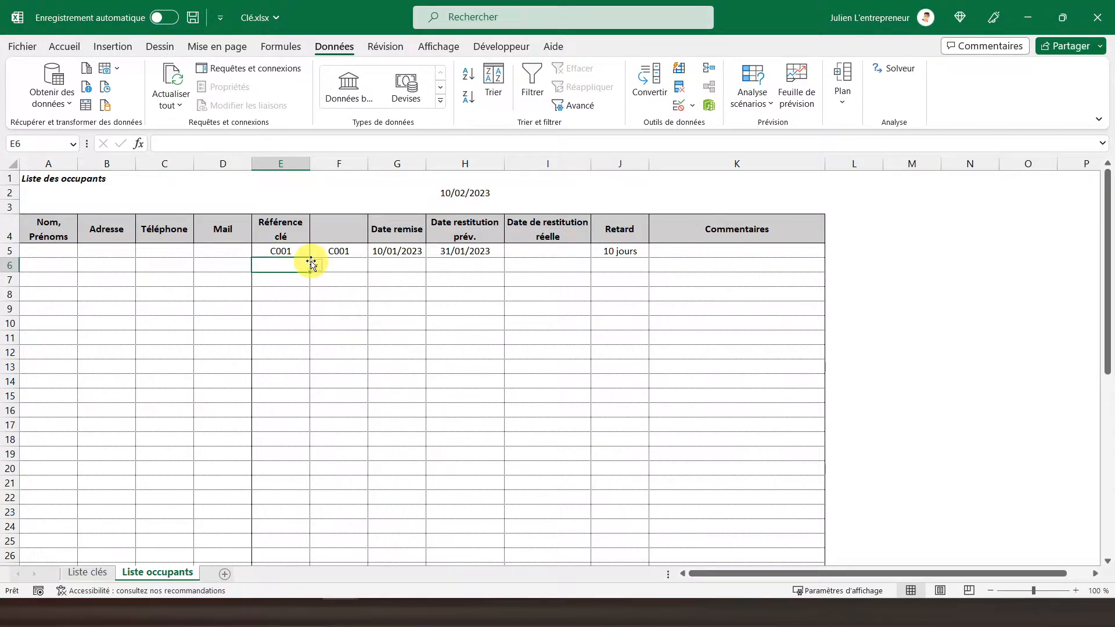
pyautogui.click(339, 251)
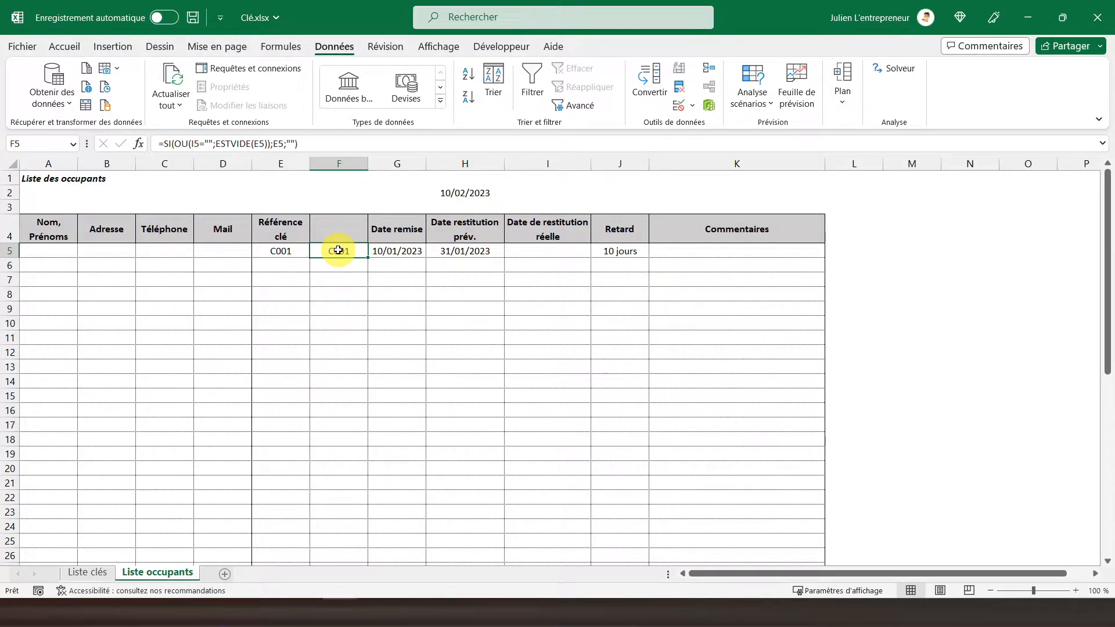
pyautogui.rightClick(338, 250)
pyautogui.click(371, 211)
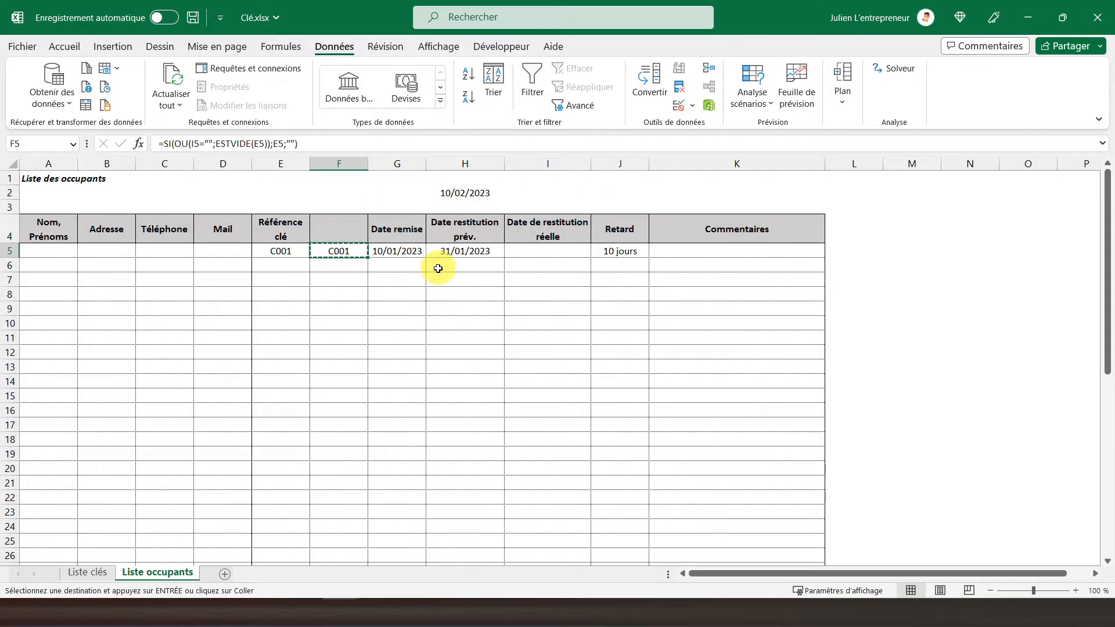
pyautogui.scroll(-1, 438, 268)
pyautogui.moveTo(342, 222); pyautogui.dragTo(343, 543)
pyautogui.rightClick(351, 394)
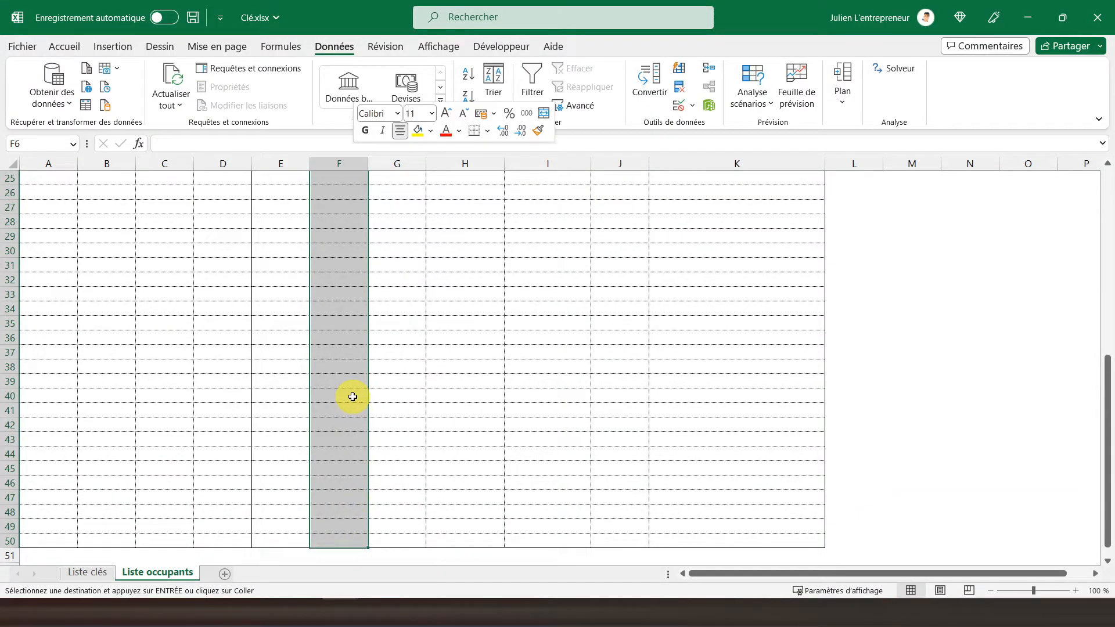
pyautogui.click(432, 256)
pyautogui.scroll(8, 341, 294)
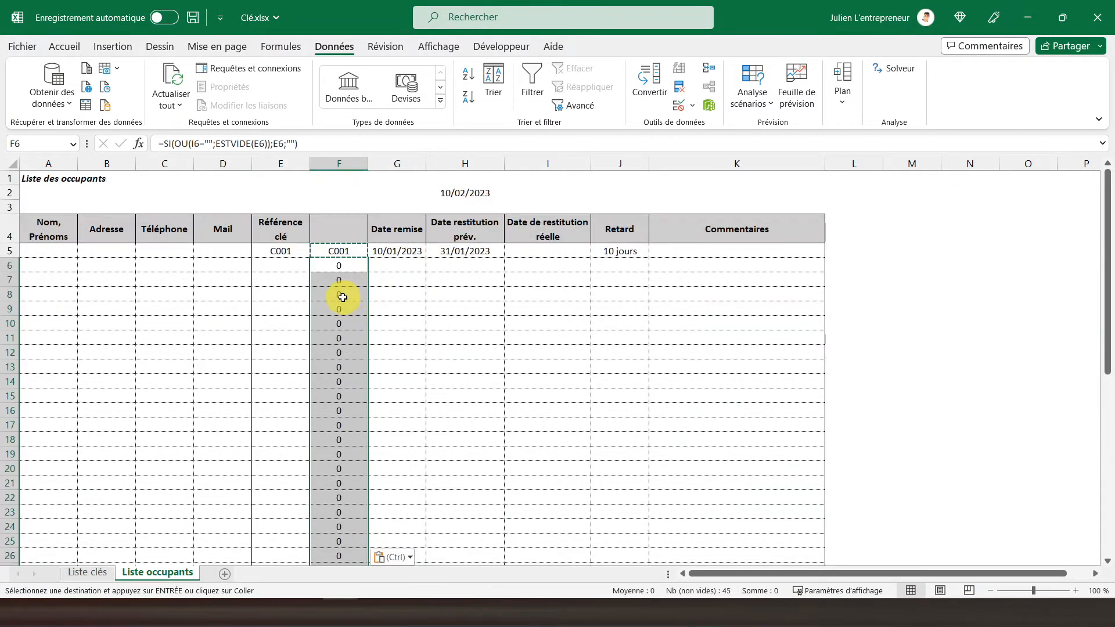
pyautogui.press('Up')
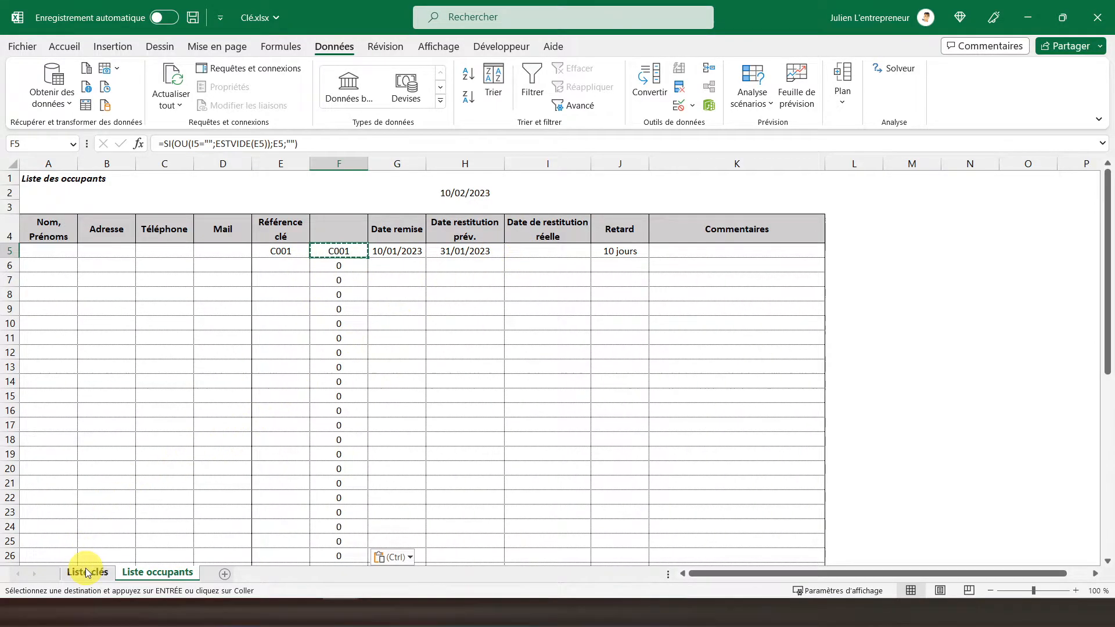
# Choose key reference C001 from the validation list in E6.
pyautogui.click(289, 264)
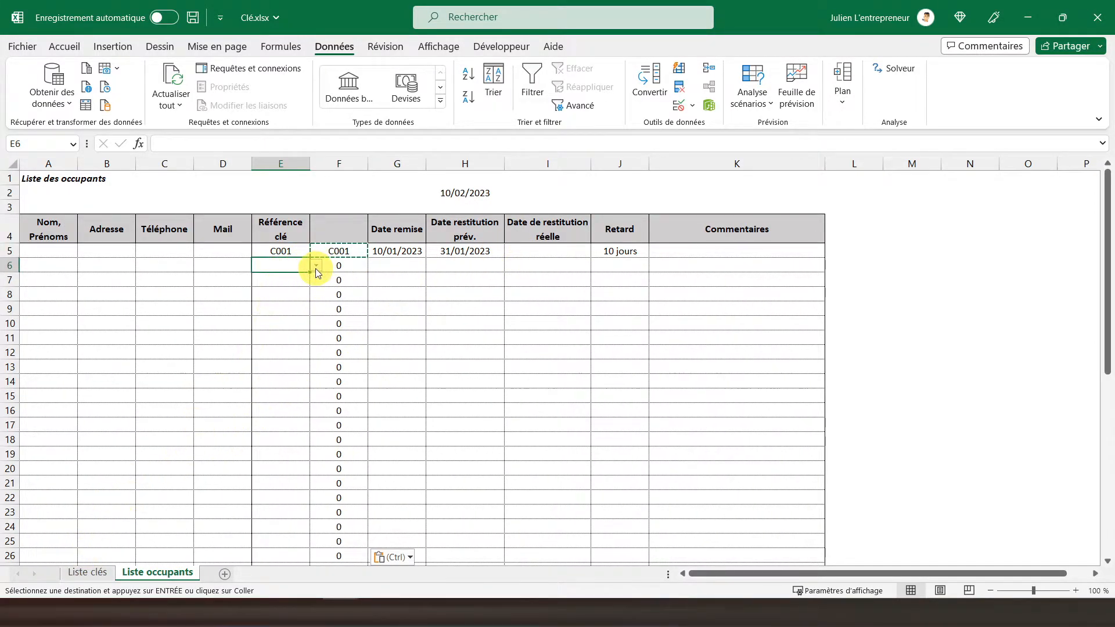
pyautogui.click(317, 266)
pyautogui.click(290, 279)
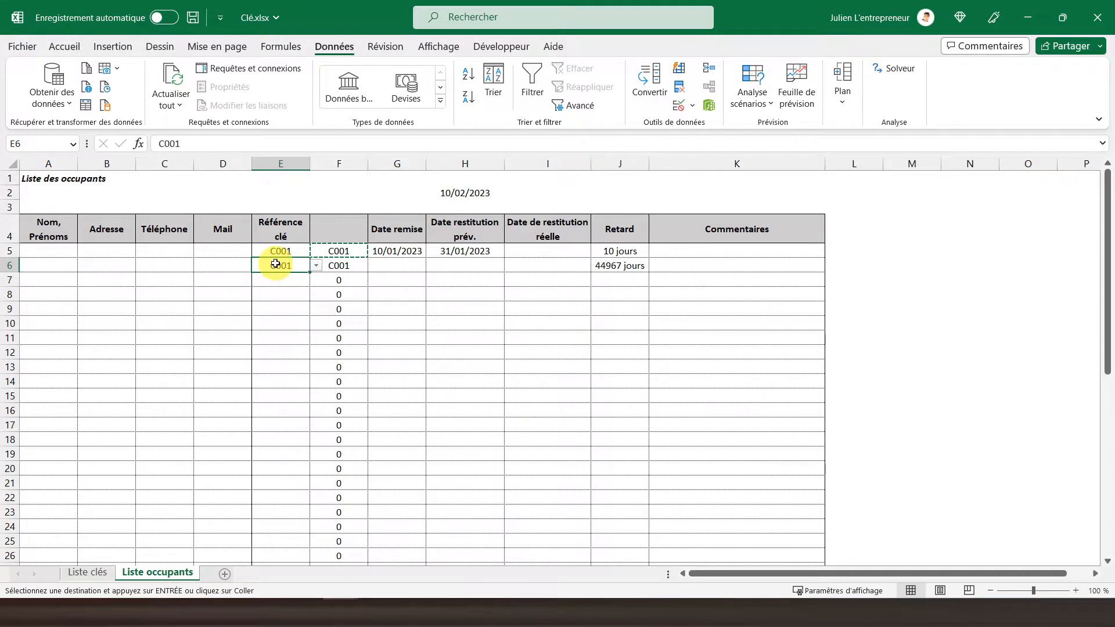
# Enter 02/02/2023 in I5 as the actual return date of the first occupant's key.
pyautogui.click(546, 251)
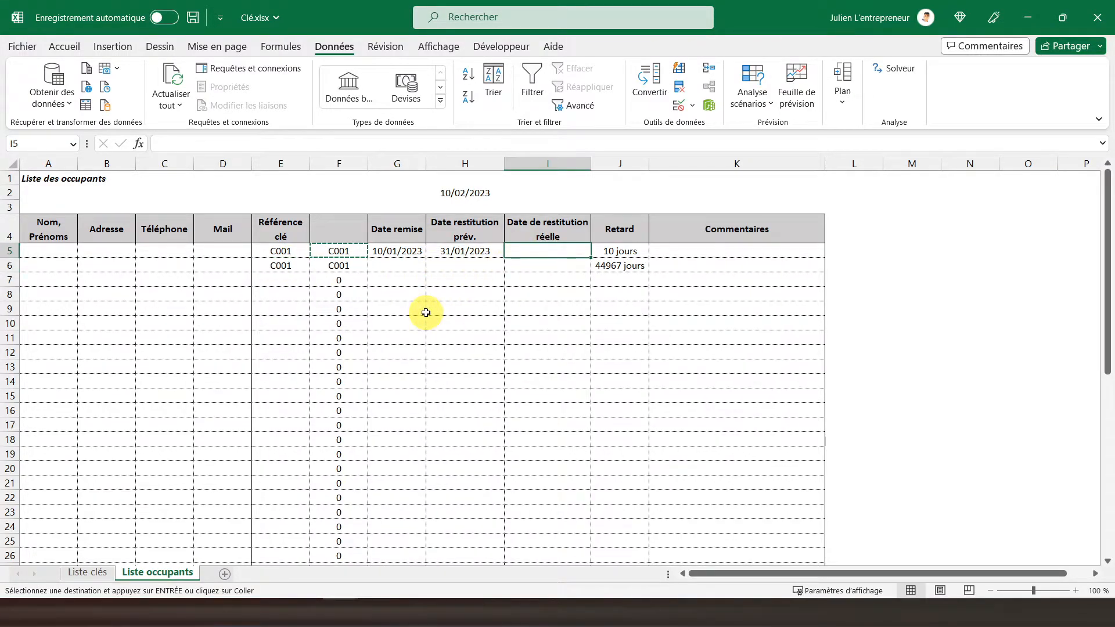
pyautogui.press('Right')
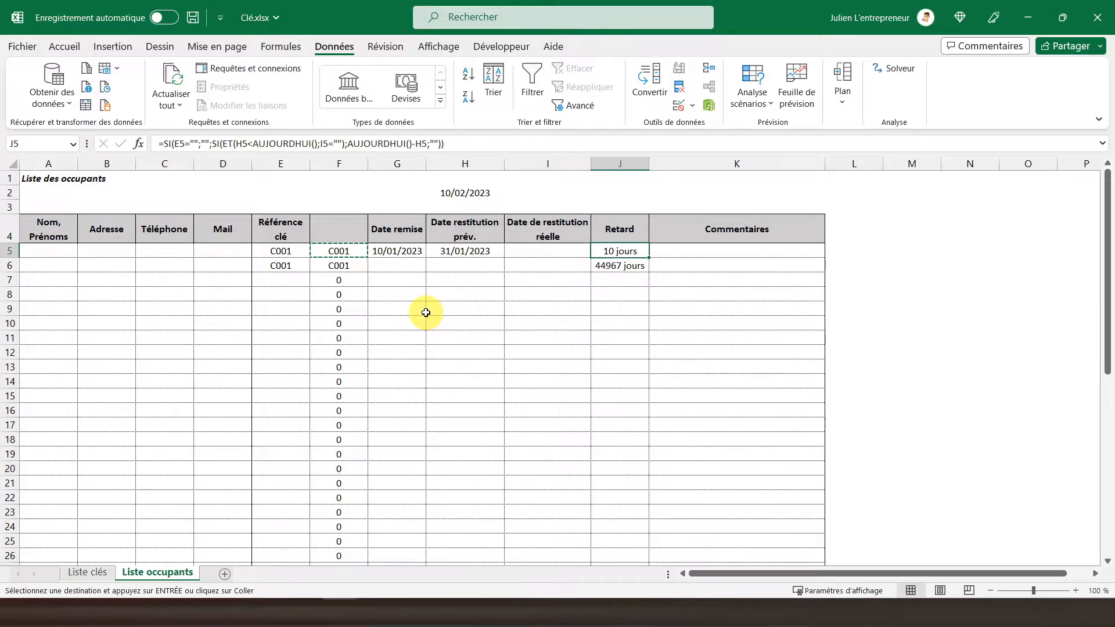
pyautogui.press('Left')
pyautogui.write('02')
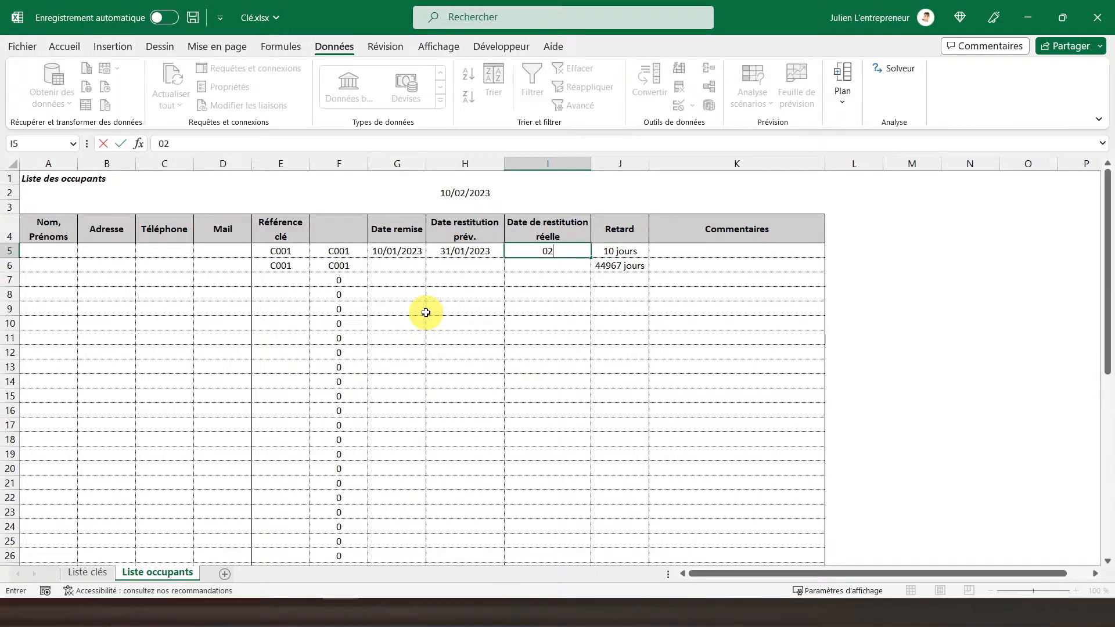
pyautogui.write('/02/2023')
pyautogui.press('Return')
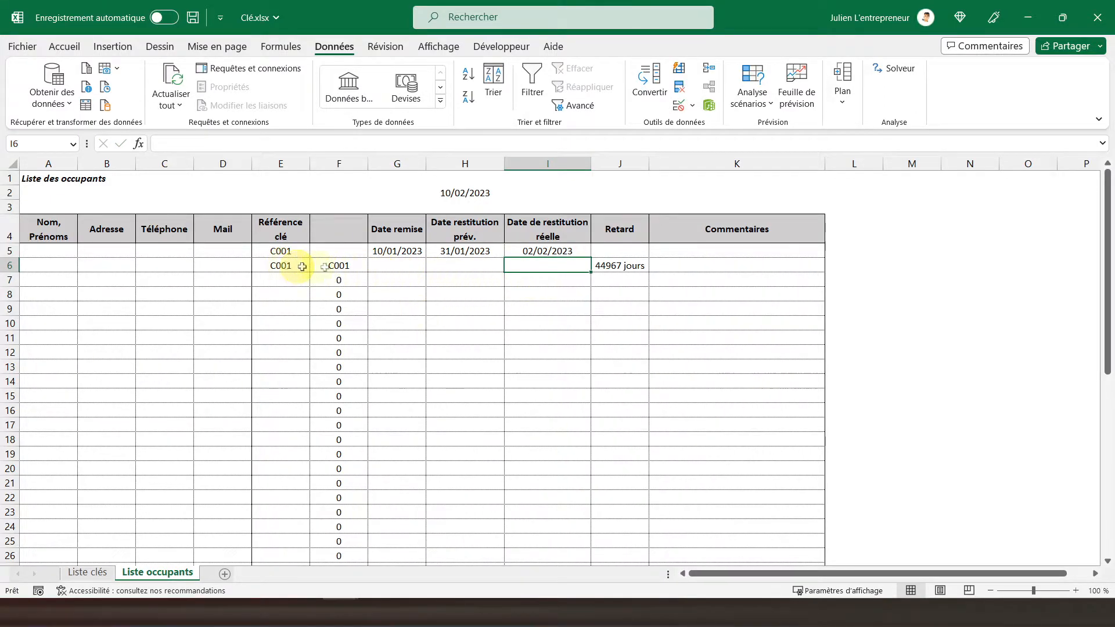
# Fill row 6 with 02/02/2023 as Date remise and 06/02/2023 as the planned return date.
pyautogui.click(390, 265)
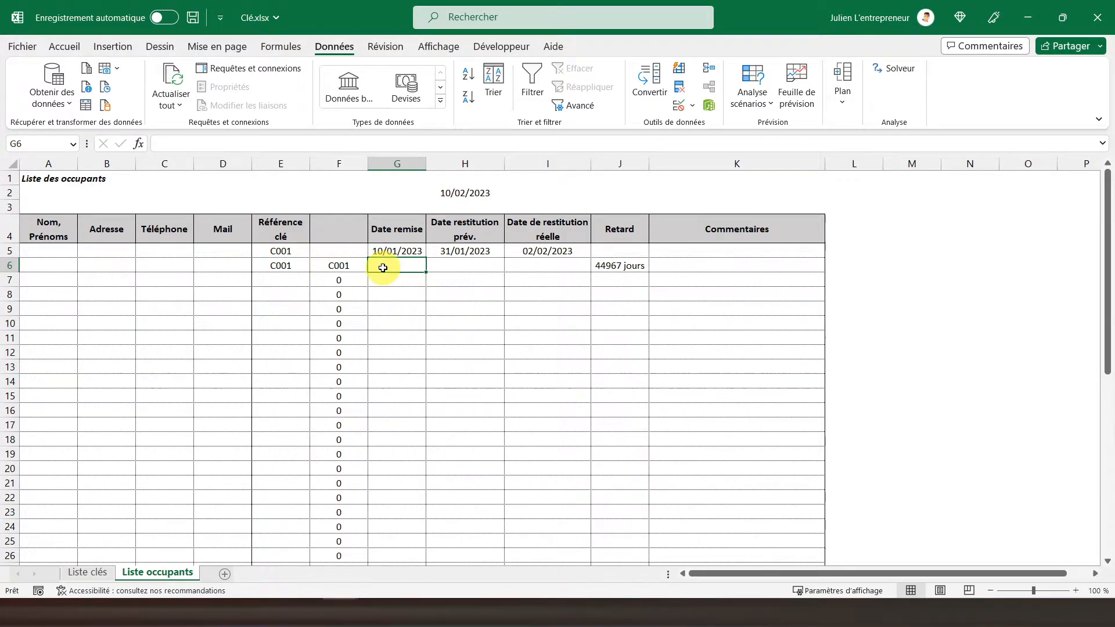
pyautogui.write('01')
pyautogui.press('BackSpace')
pyautogui.write('2/02/2023')
pyautogui.press('Tab')
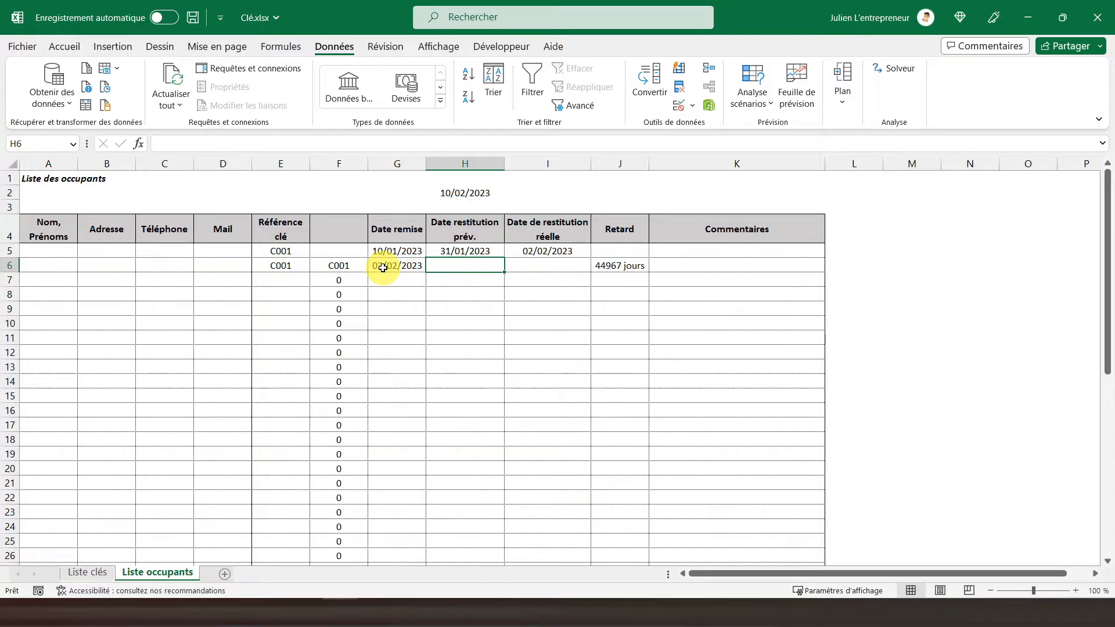
pyautogui.write('06/02/2023')
pyautogui.press('Return')
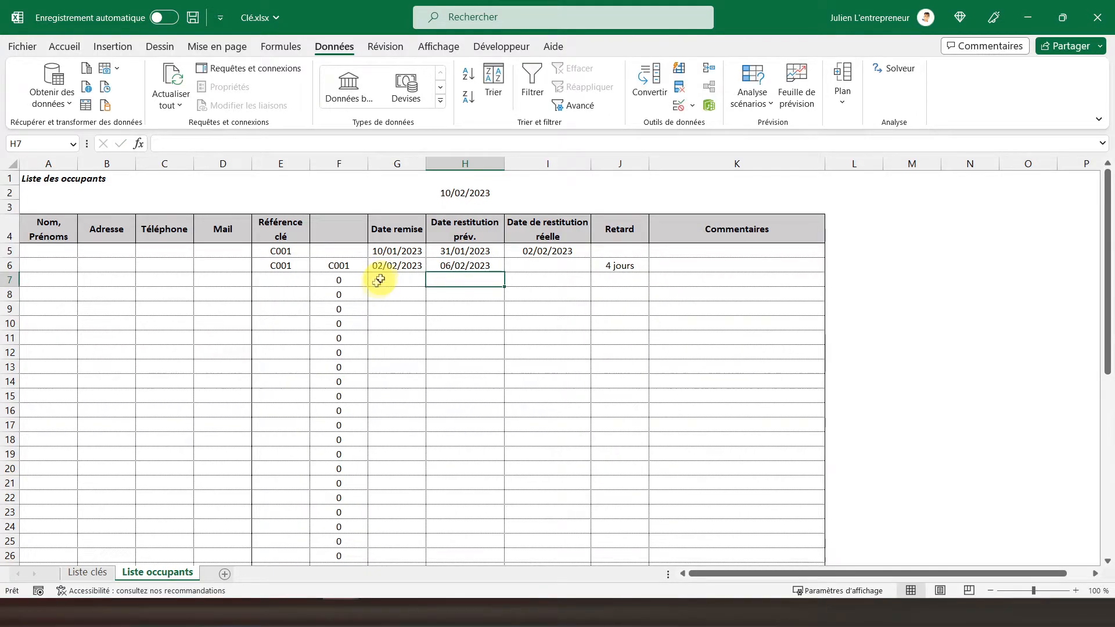
# Choose key reference C004 from the validation list in E7.
pyautogui.click(334, 267)
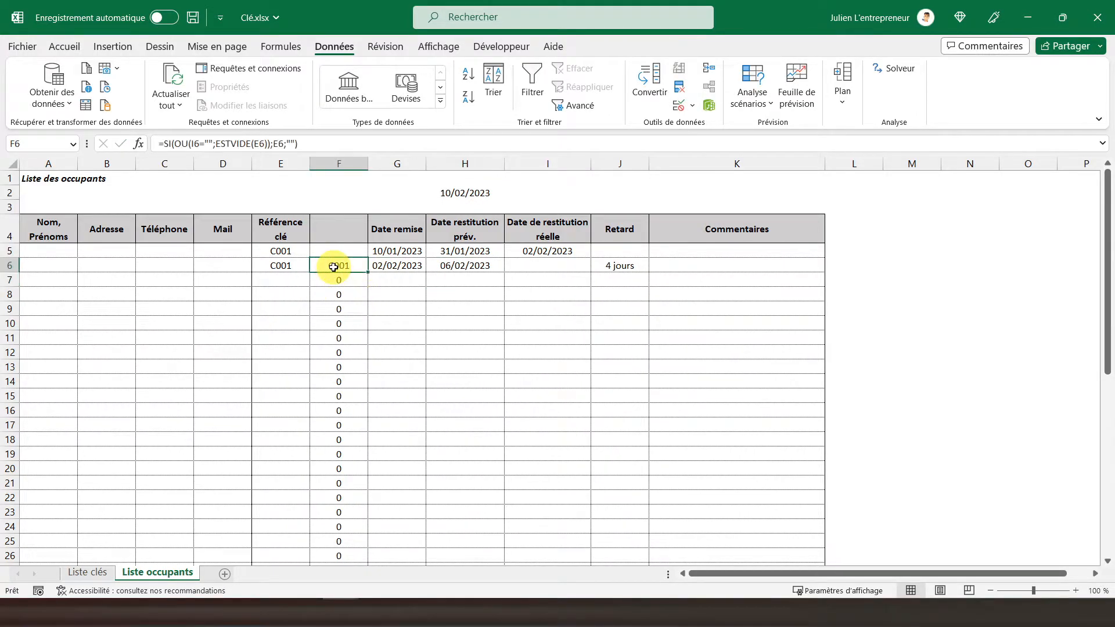
pyautogui.click(281, 281)
pyautogui.click(316, 280)
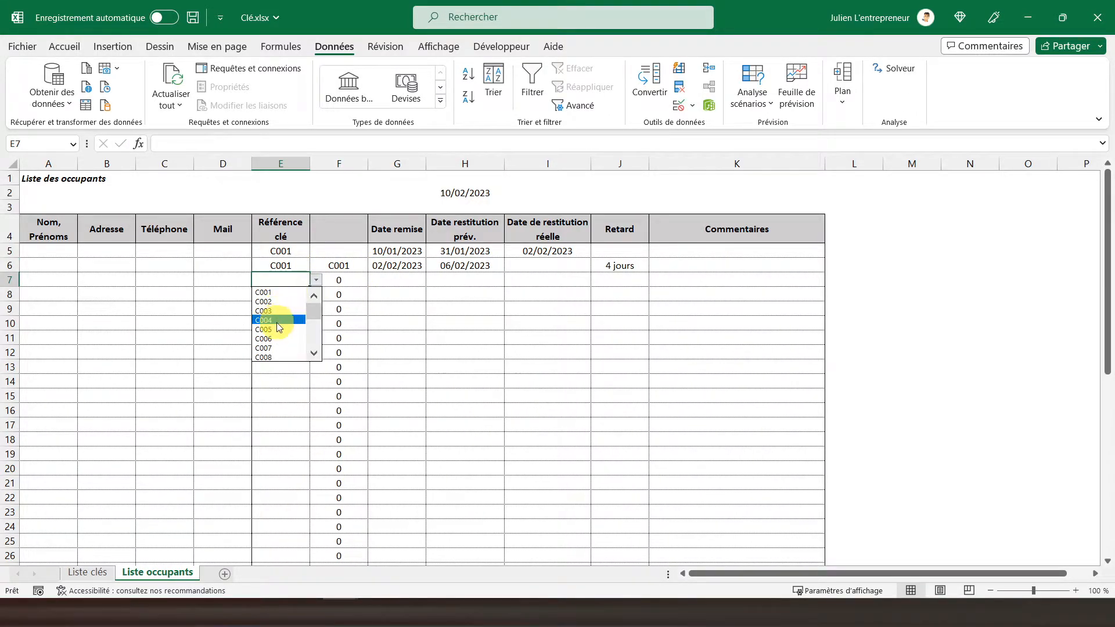
pyautogui.click(282, 320)
# Fill row 7 with 01/02/2023 as Date remise and 09/02/2023 as the planned return date.
pyautogui.click(390, 280)
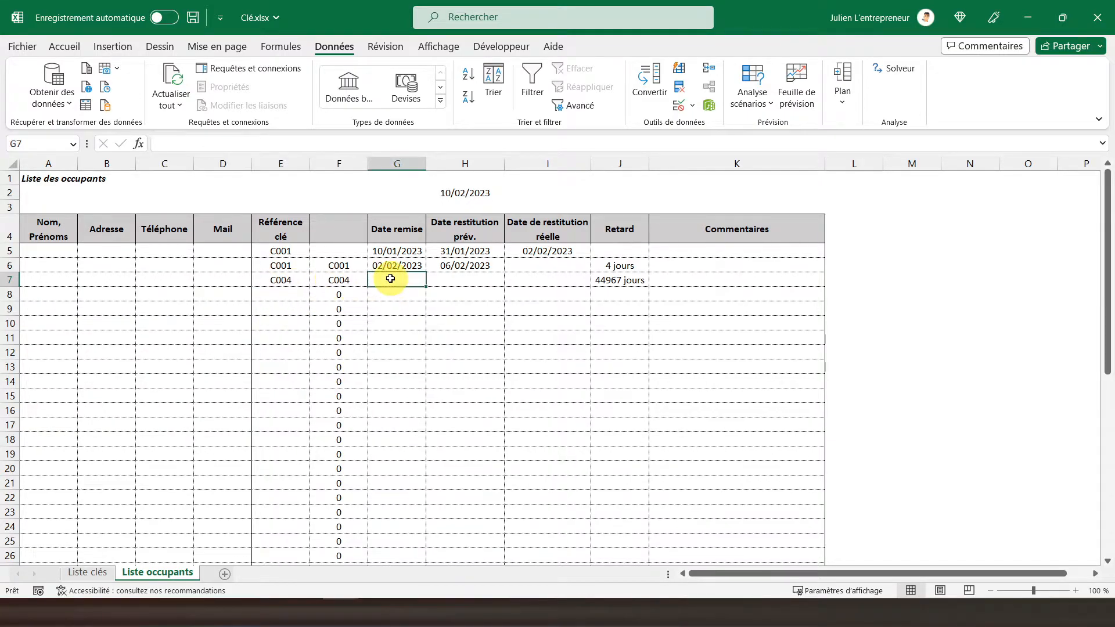
pyautogui.write('01/')
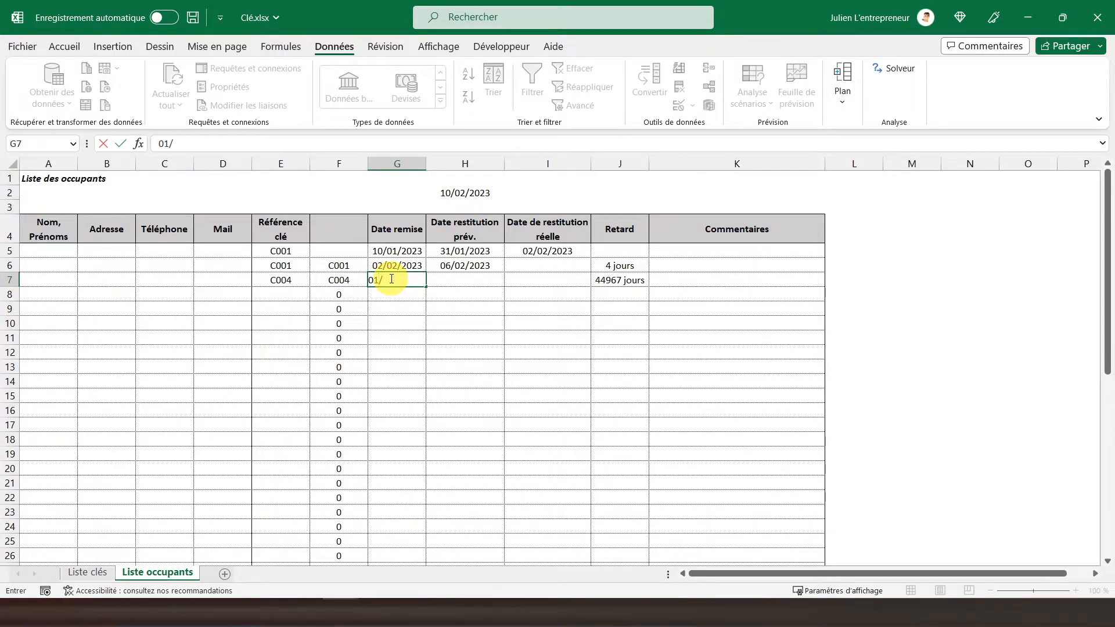
pyautogui.write('02/2023')
pyautogui.press('Tab')
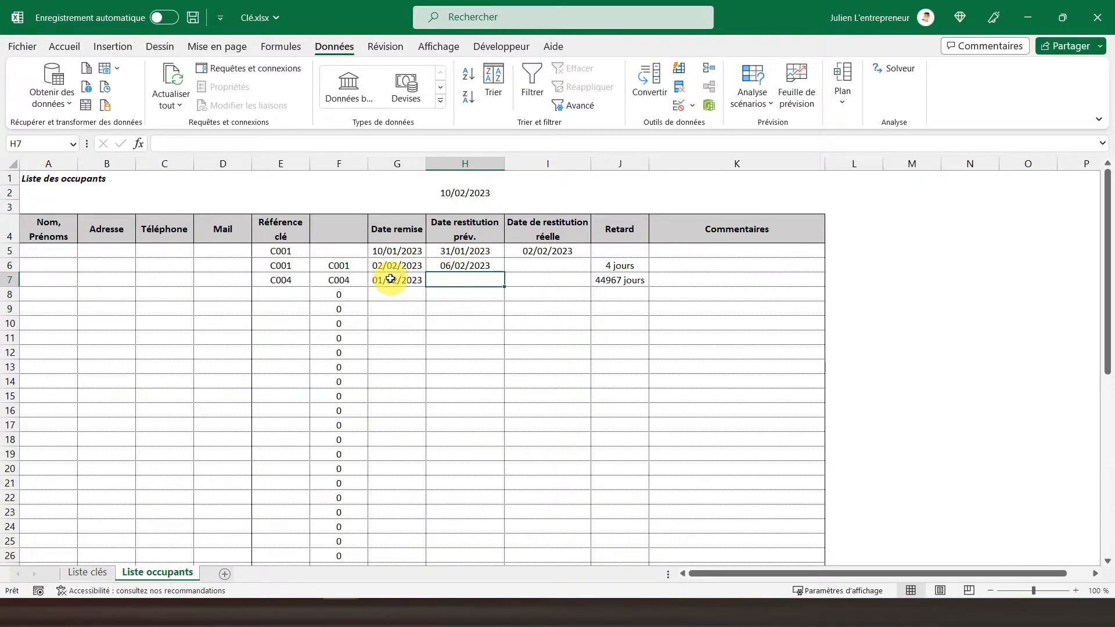
pyautogui.write('09/0')
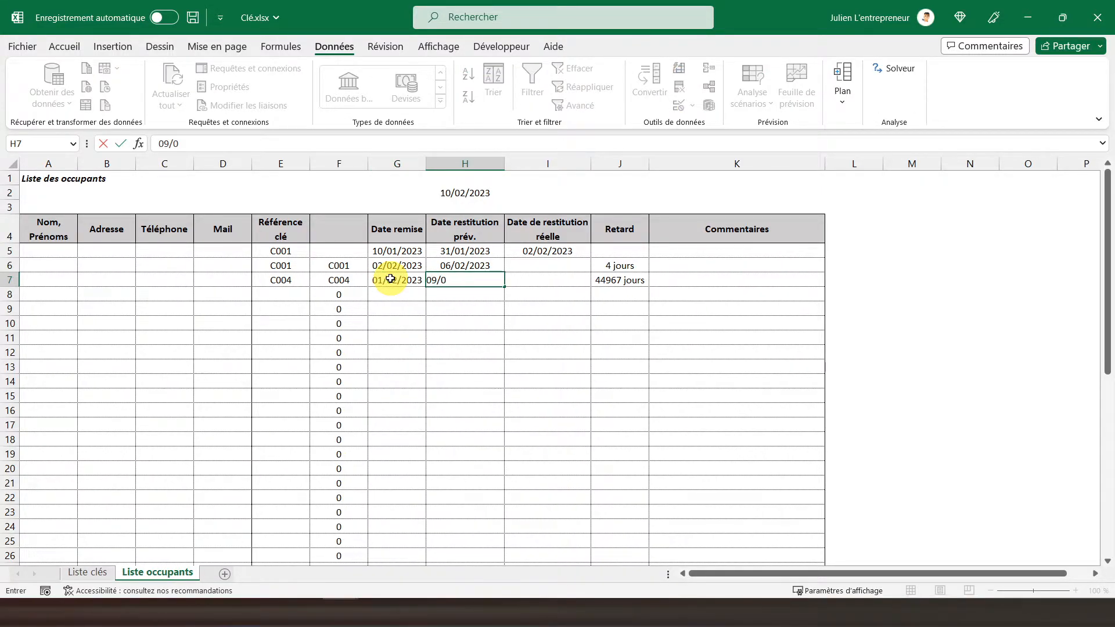
pyautogui.write('2/2023')
pyautogui.press('Return')
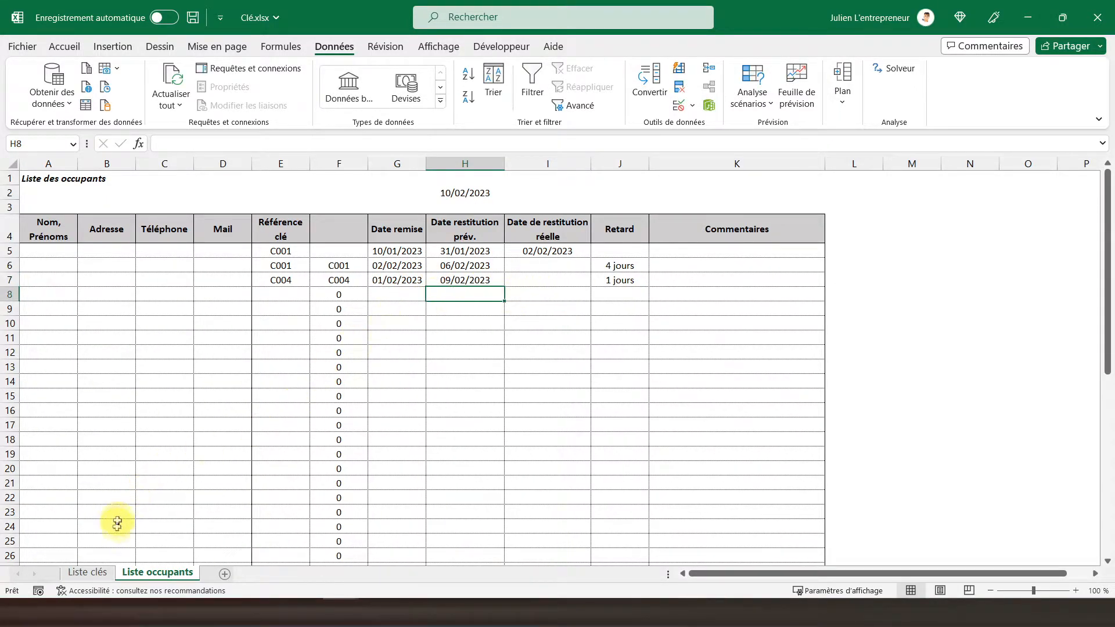
# In G5 of Liste clés, begin an SI formula whose test uses NB.SI to count A5 in 'Liste occupants'!F5:F50.
pyautogui.click(89, 573)
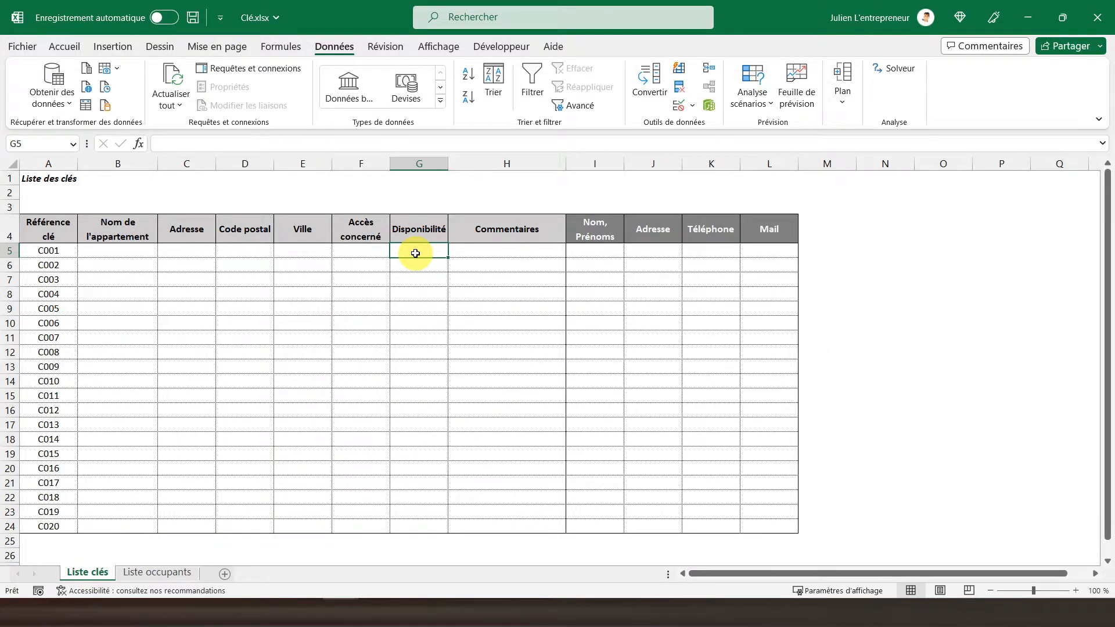
pyautogui.write('=')
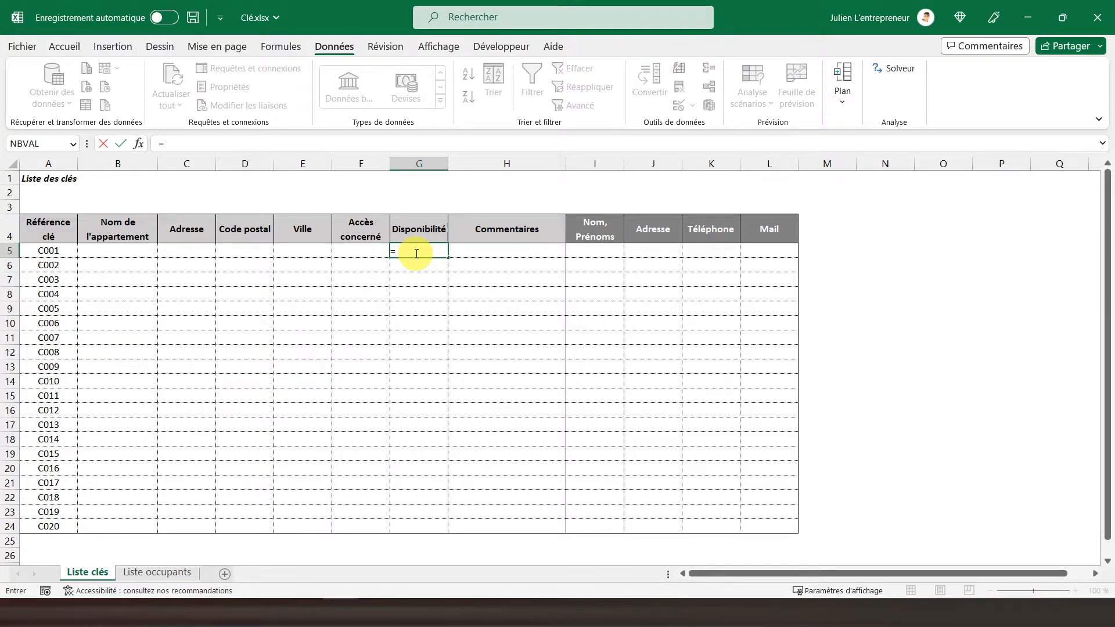
pyautogui.write('si(')
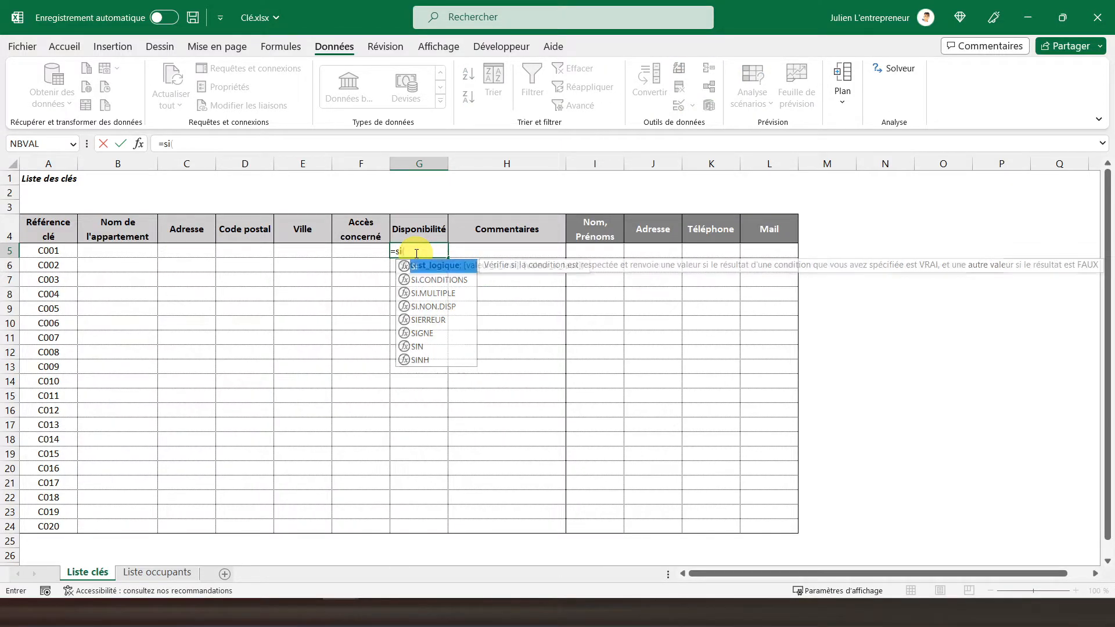
pyautogui.write('nb.')
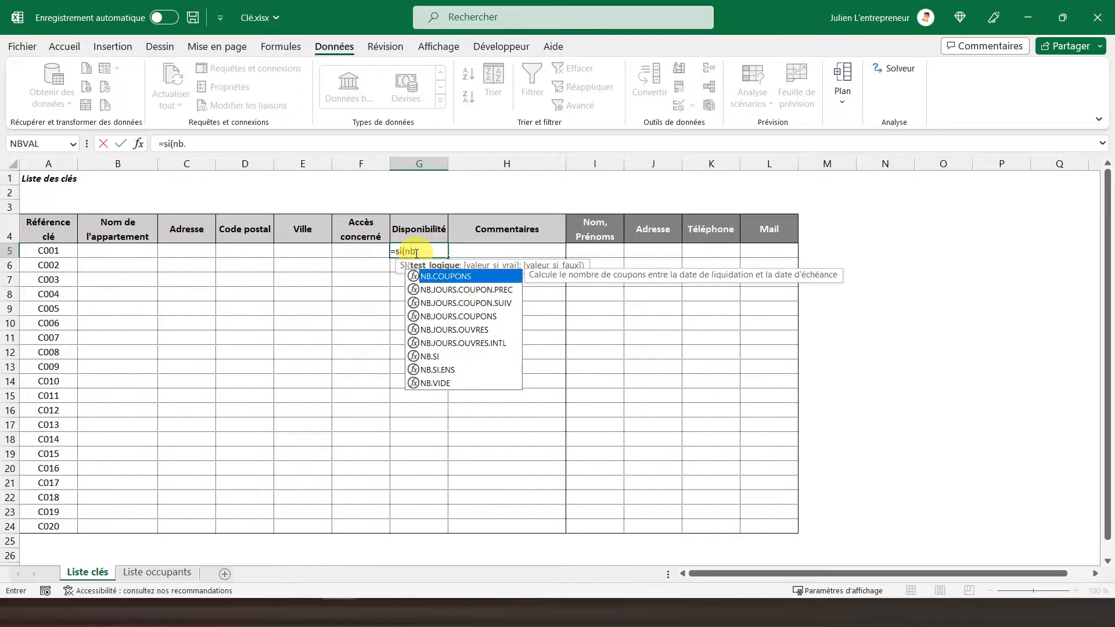
pyautogui.write('si(')
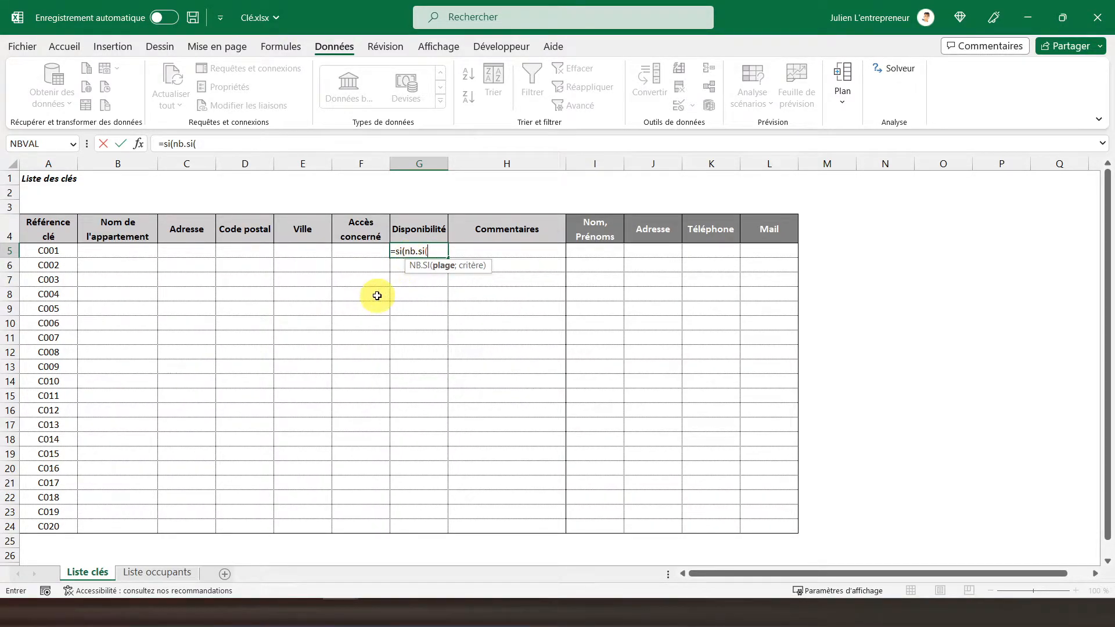
pyautogui.click(147, 572)
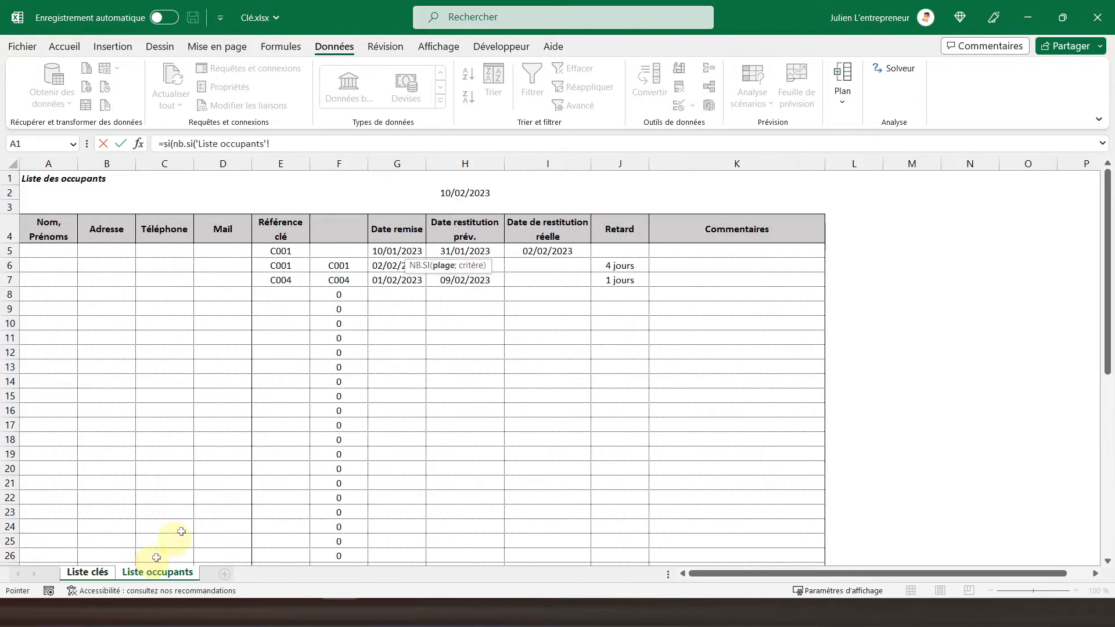
pyautogui.moveTo(339, 251); pyautogui.dragTo(338, 565)
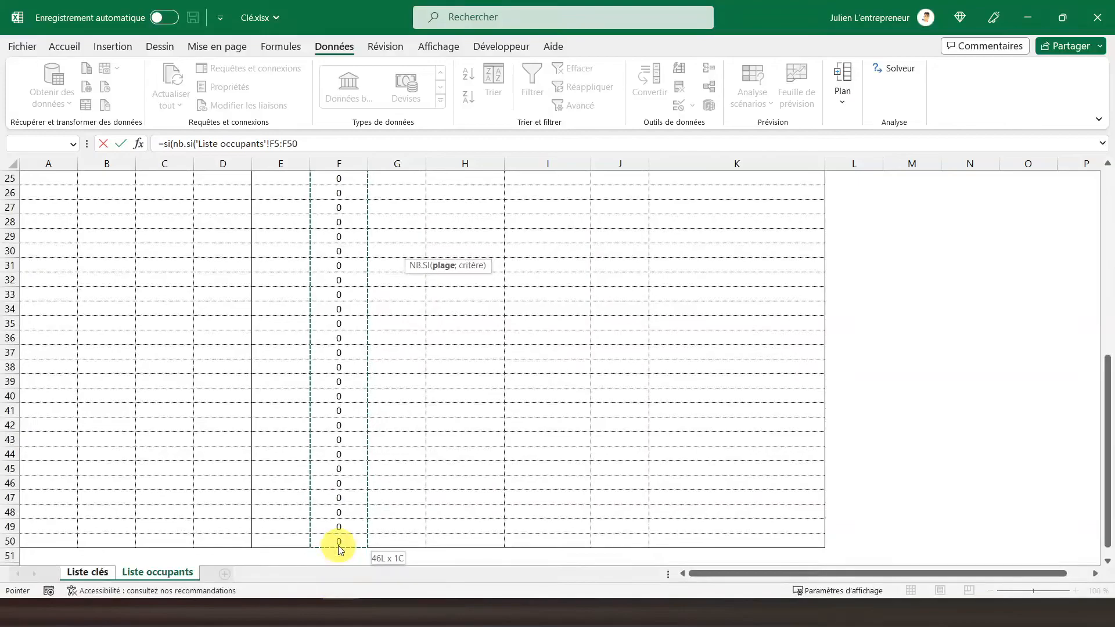
pyautogui.scroll(8, 360, 482)
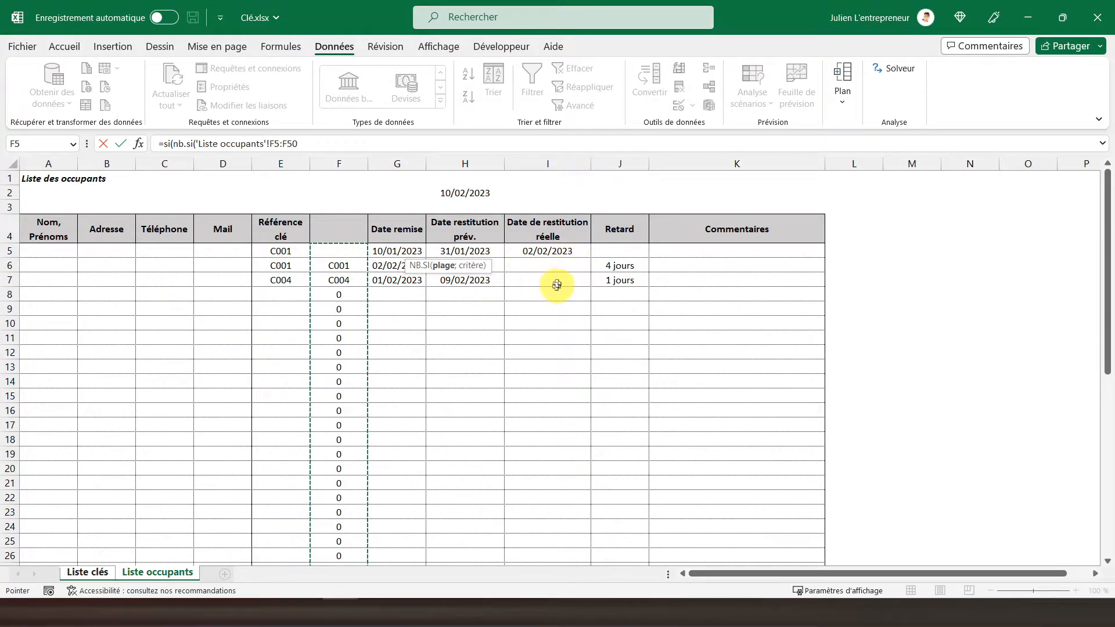
pyautogui.write(';')
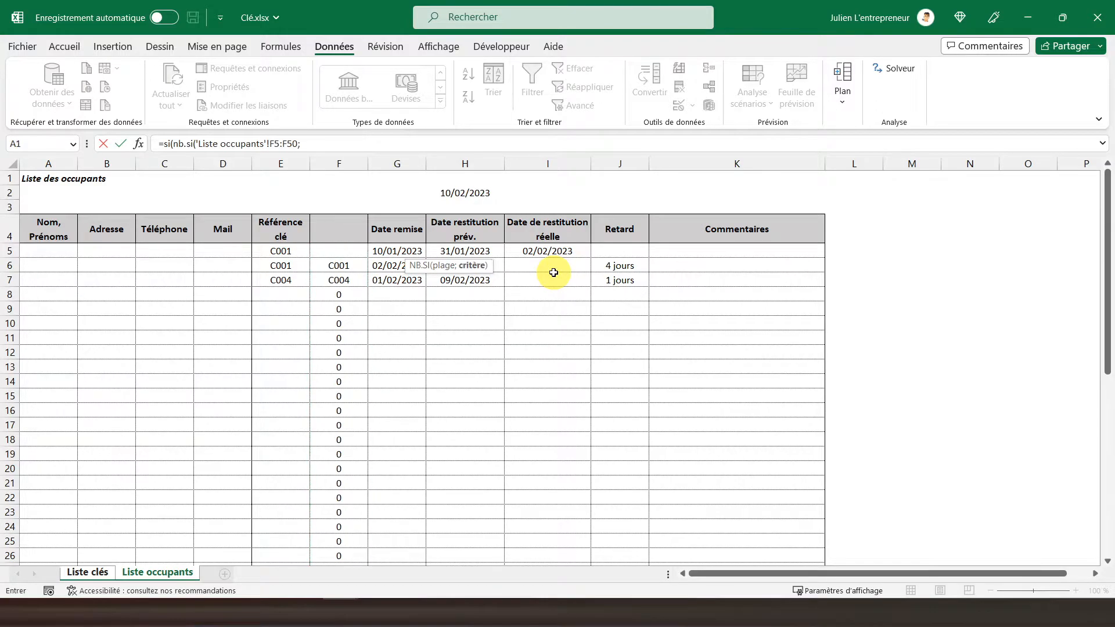
pyautogui.click(82, 573)
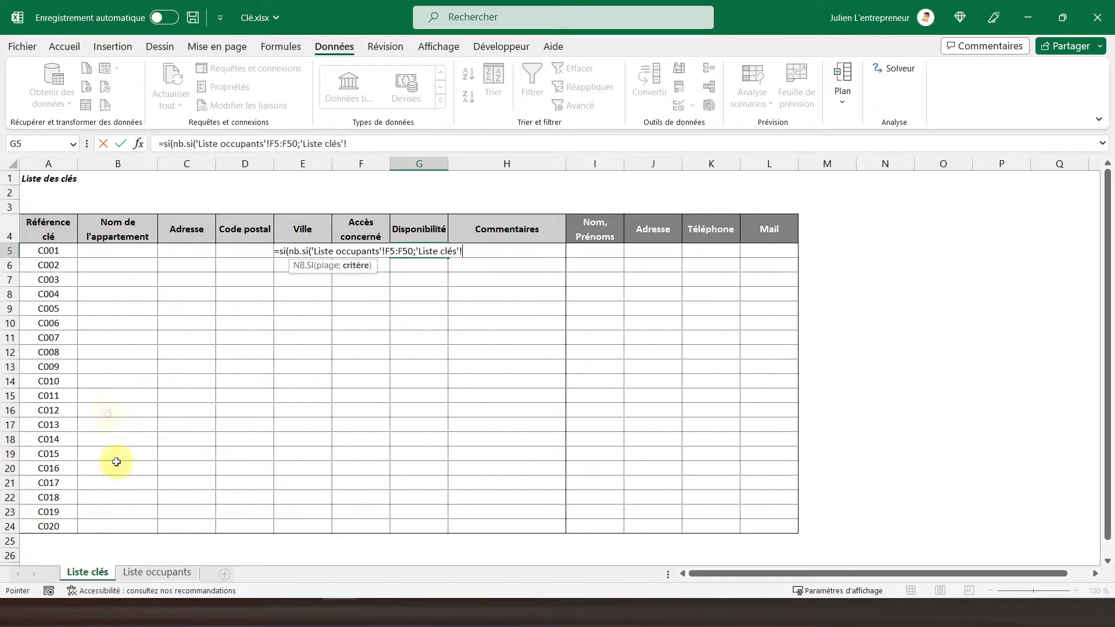
pyautogui.click(45, 253)
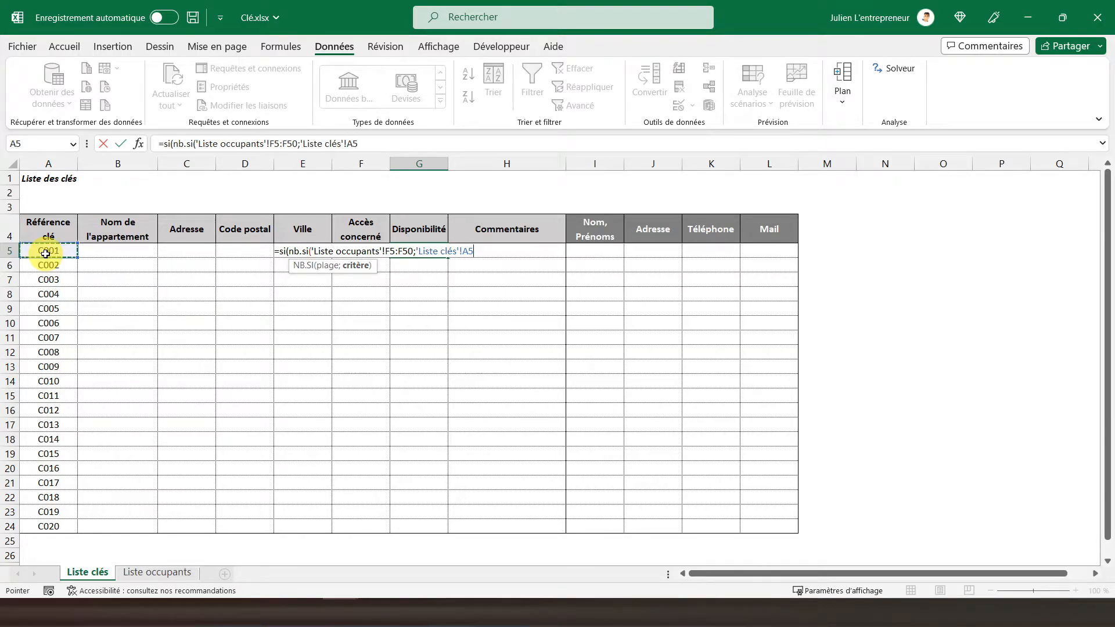
pyautogui.write(')')
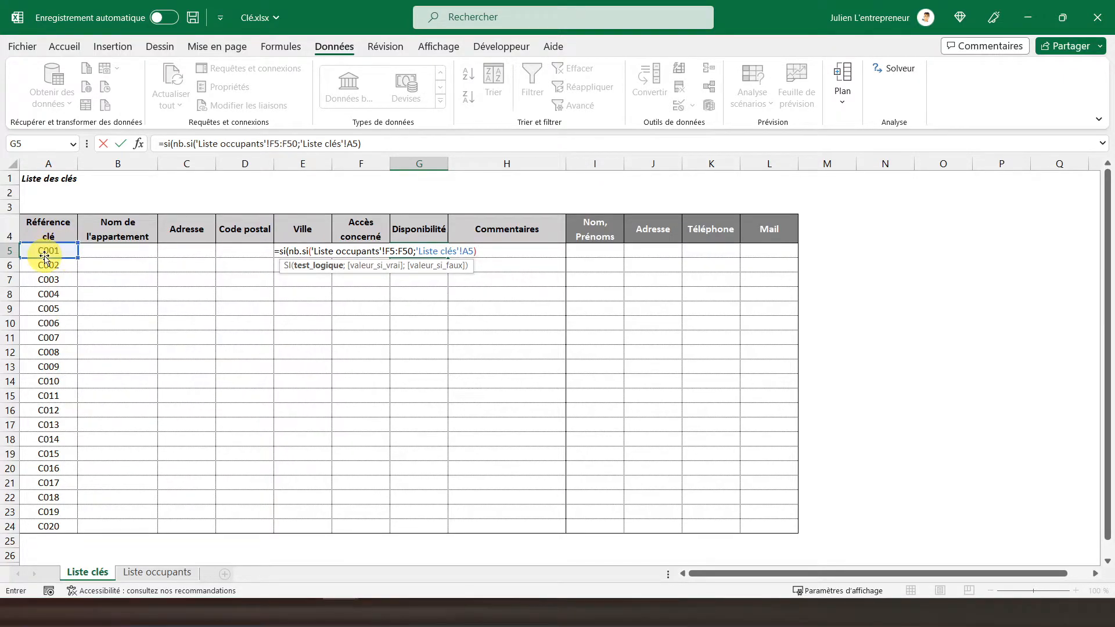
# Complete the G5 formula with the condition >0, returning "Occupé" when true and "Disponible" otherwise.
pyautogui.write('>0')
pyautogui.write(';')
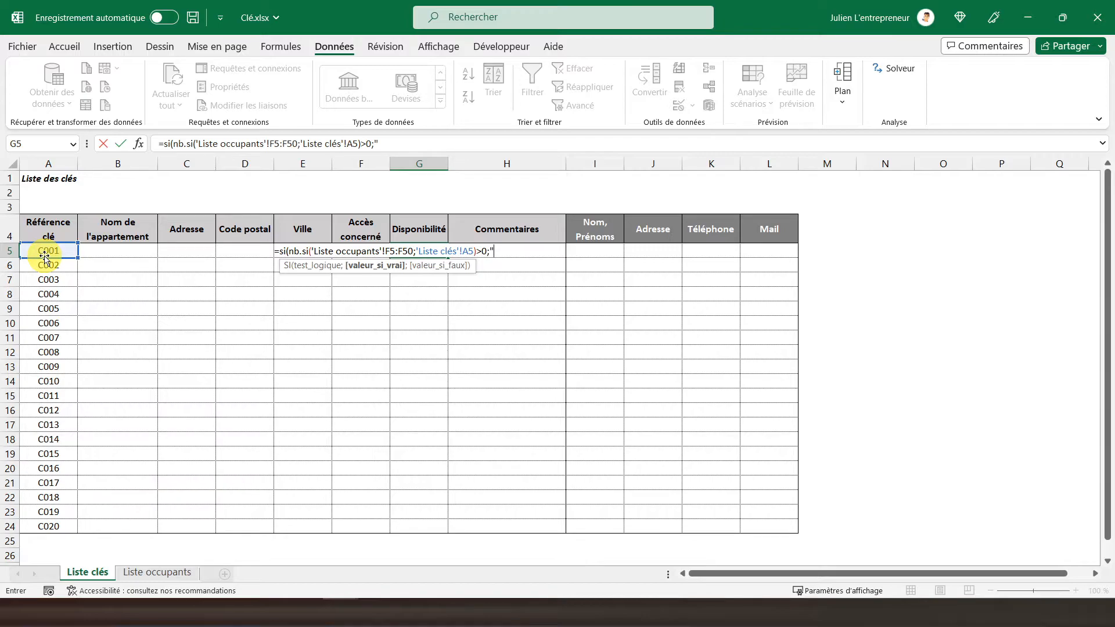
pyautogui.write('"Occupé";')
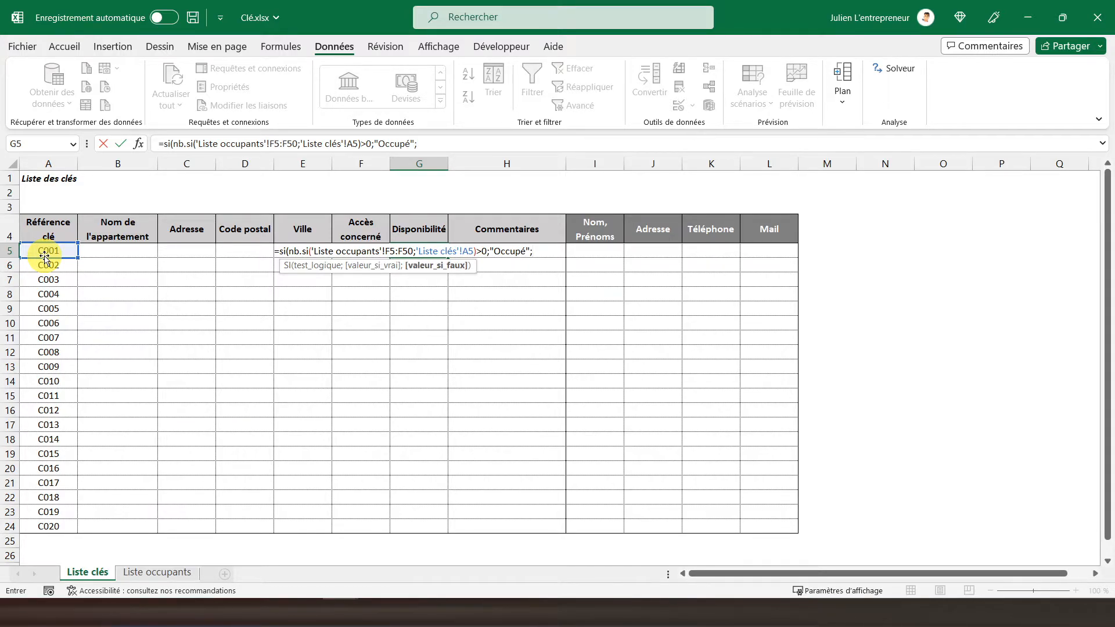
pyautogui.write('"Disponible')
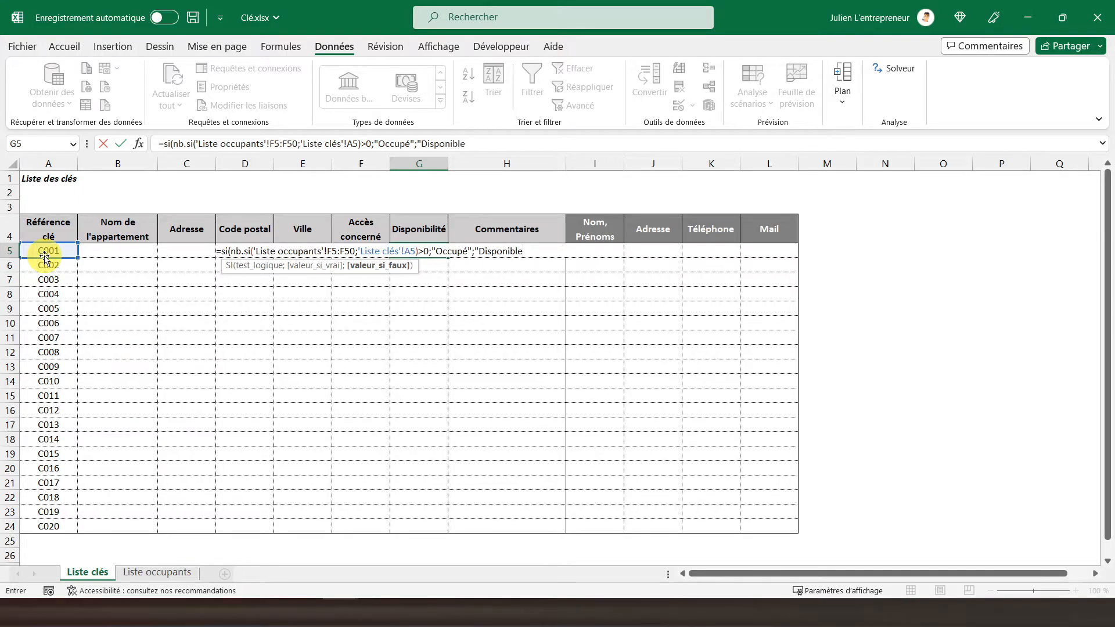
pyautogui.write('")')
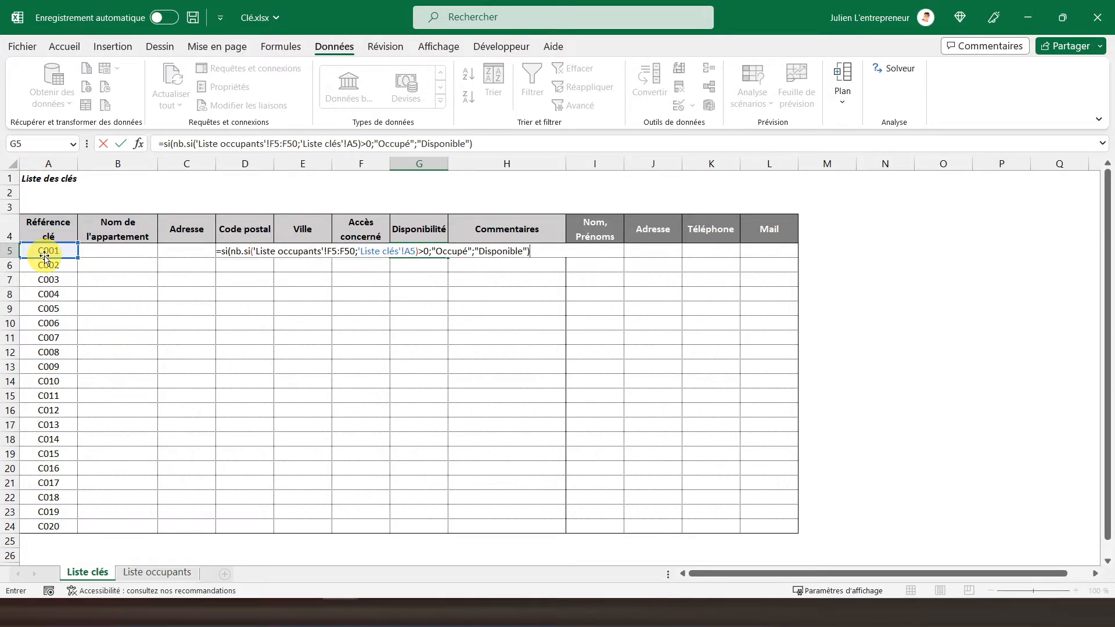
pyautogui.press('Return')
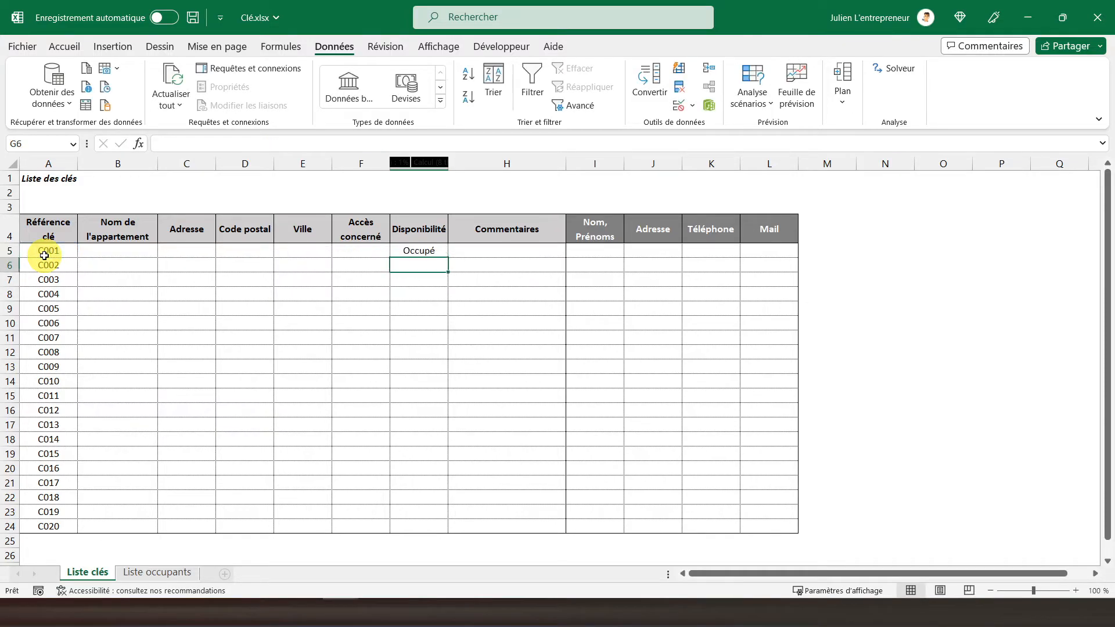
# Make the F5:F50 range in the G5 availability formula absolute as $F$5:$F$50.
pyautogui.click(429, 249)
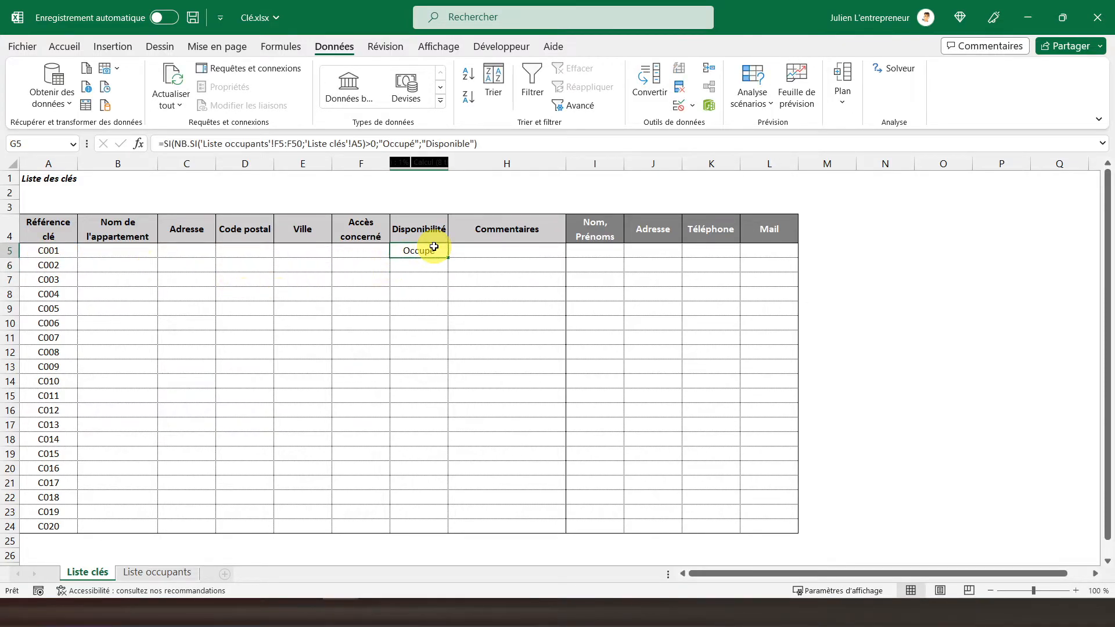
pyautogui.click(280, 143)
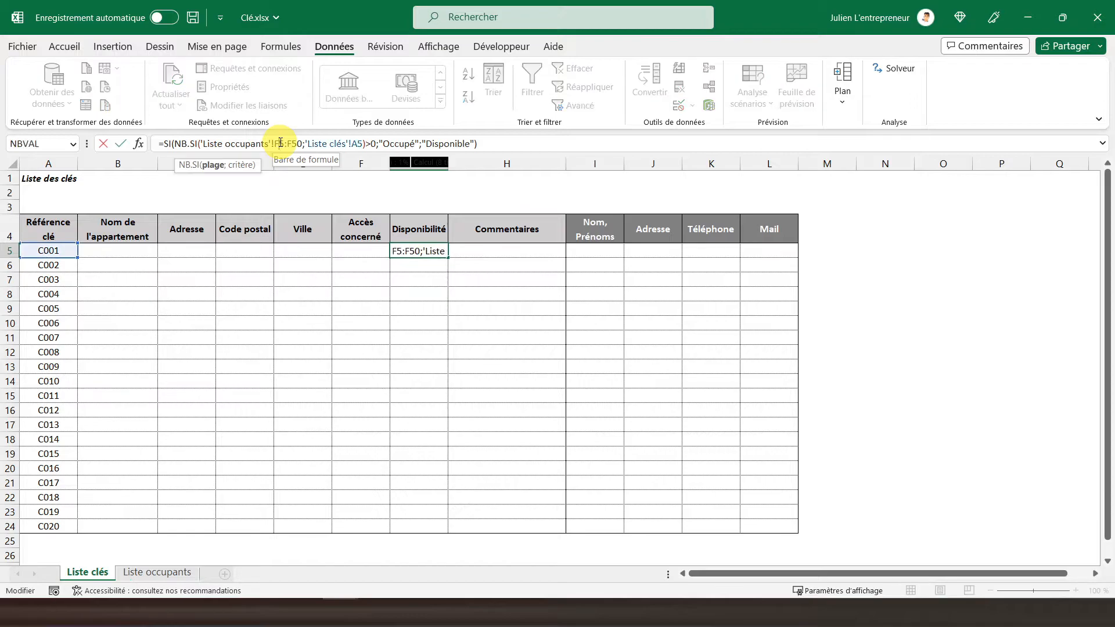
pyautogui.press('F4')
pyautogui.click(304, 142)
pyautogui.press('F4')
pyautogui.press('Return')
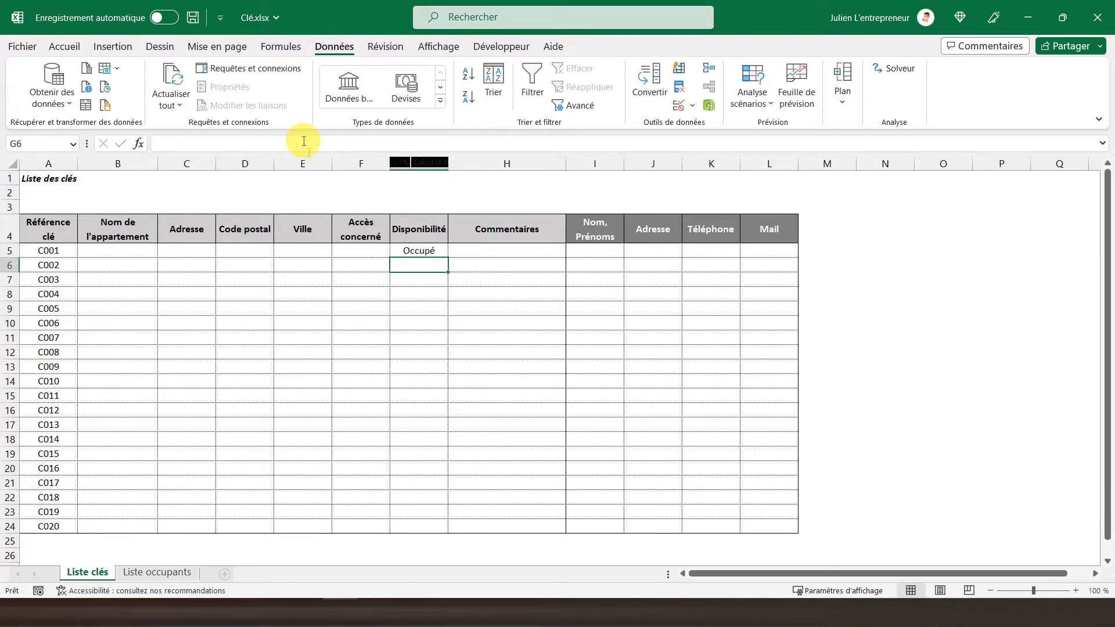
# Copy the G5 availability formula into G6:G24 for the remaining keys.
pyautogui.click(410, 255)
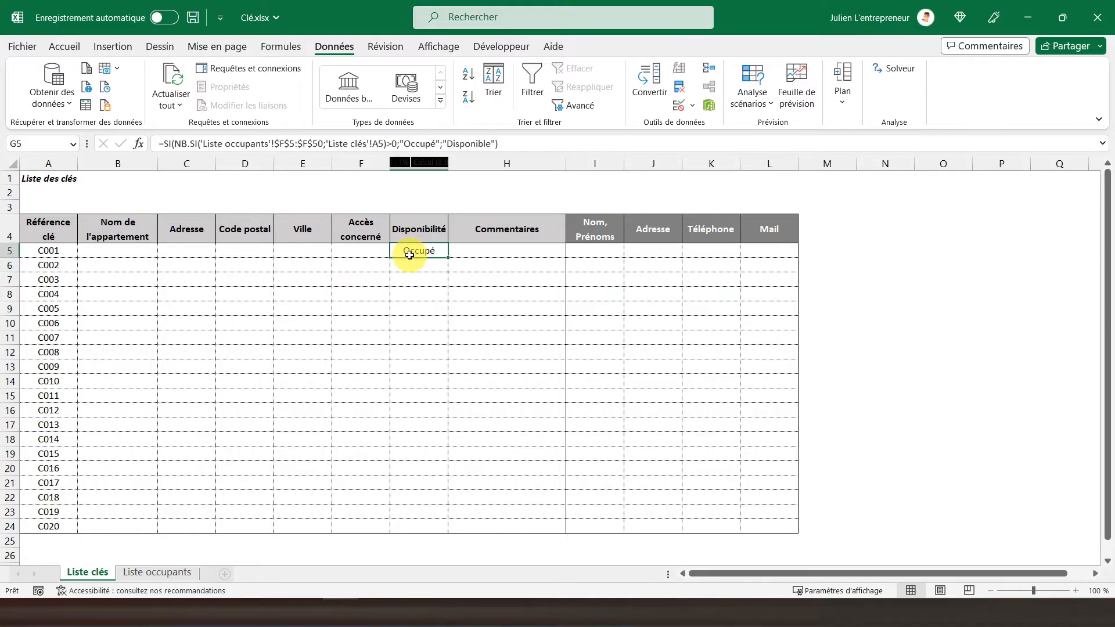
pyautogui.rightClick(410, 254)
pyautogui.click(450, 214)
pyautogui.moveTo(416, 266); pyautogui.dragTo(398, 520)
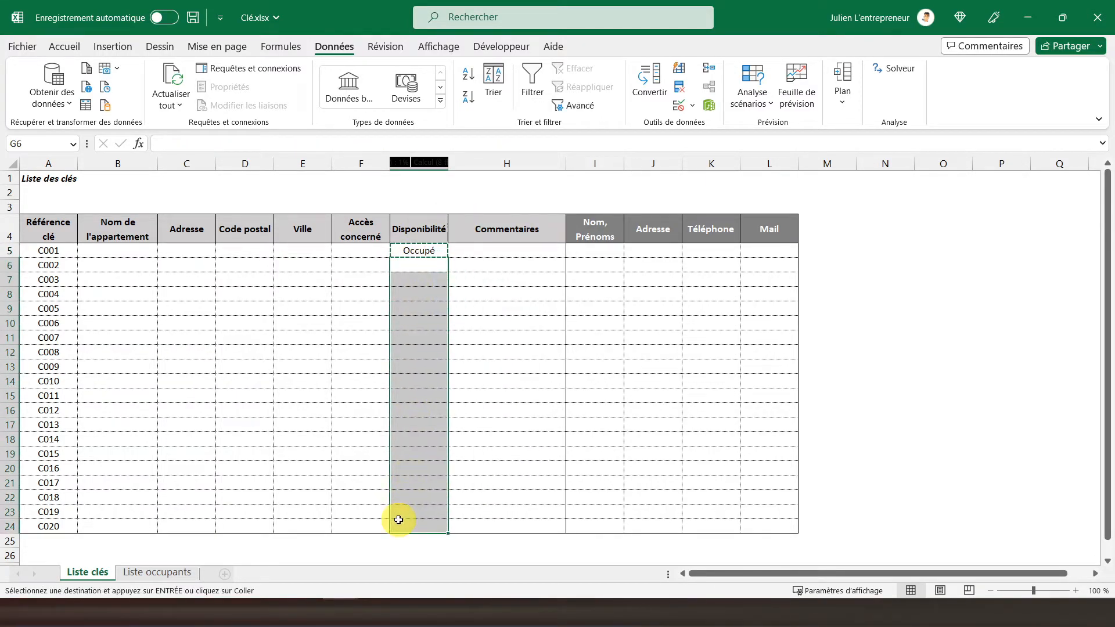
pyautogui.rightClick(417, 400)
pyautogui.click(447, 290)
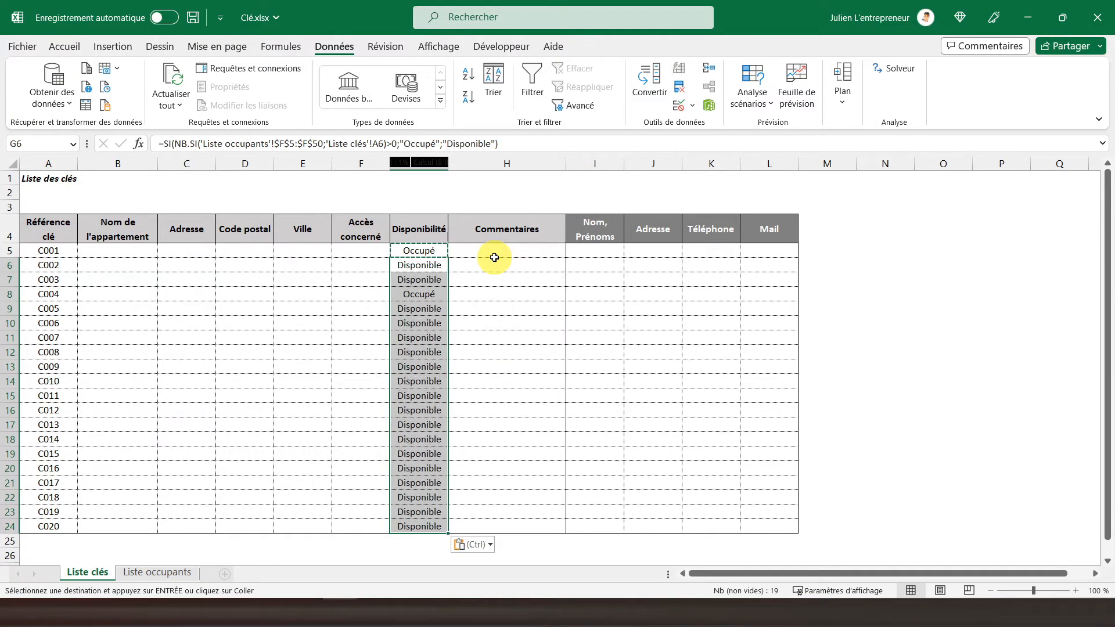
# Compare the Disponibilité results in Liste clés with the helper references in F6 and F7 of Liste occupants.
pyautogui.click(412, 279)
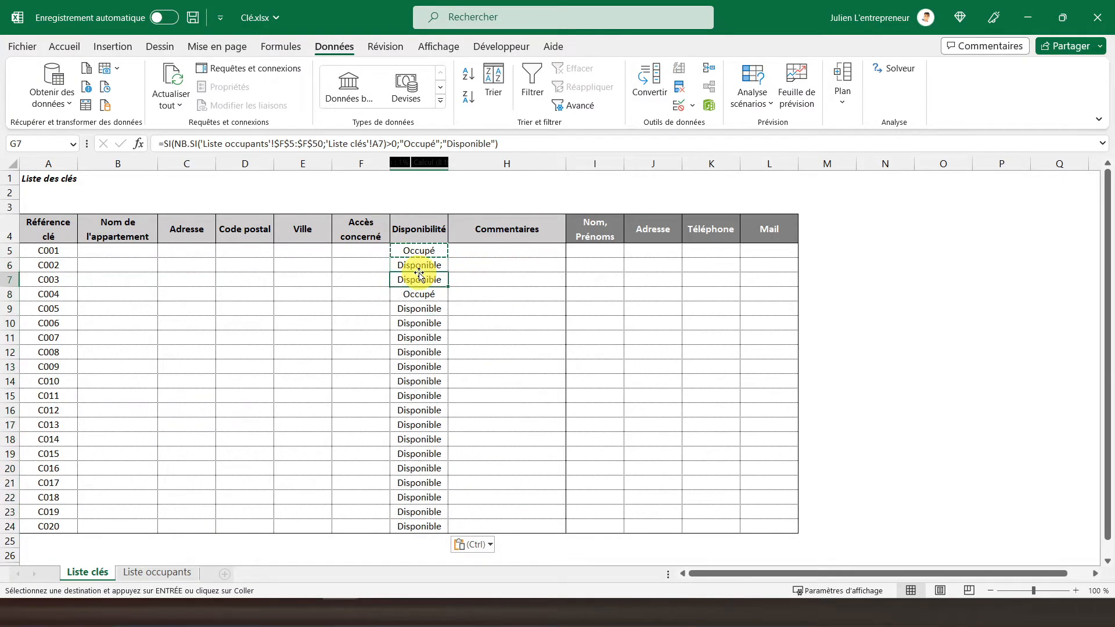
pyautogui.click(414, 251)
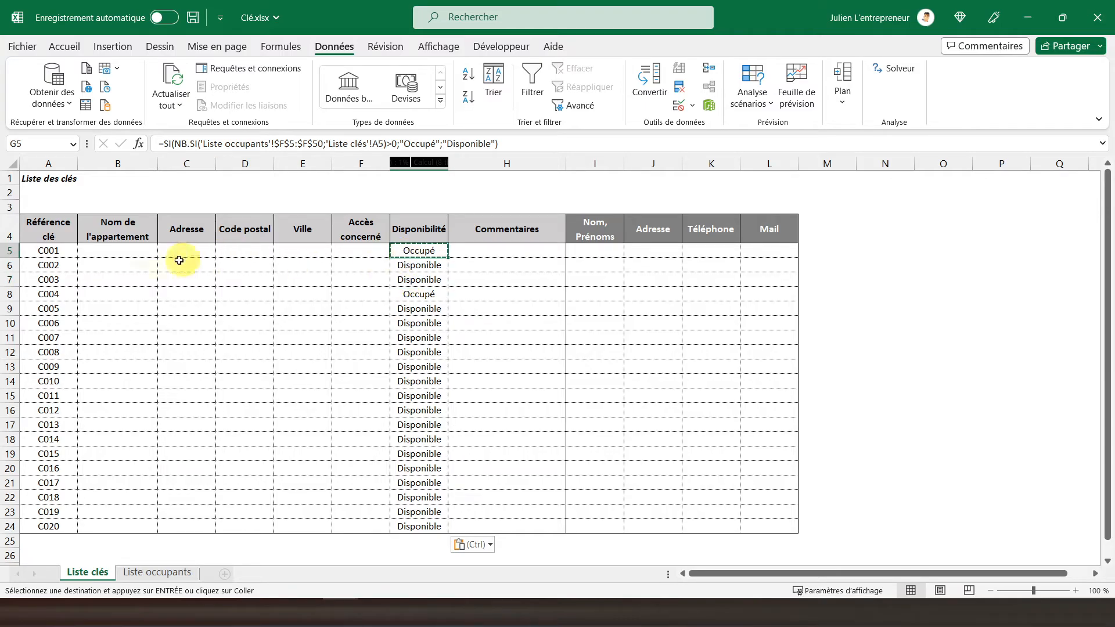
pyautogui.click(142, 573)
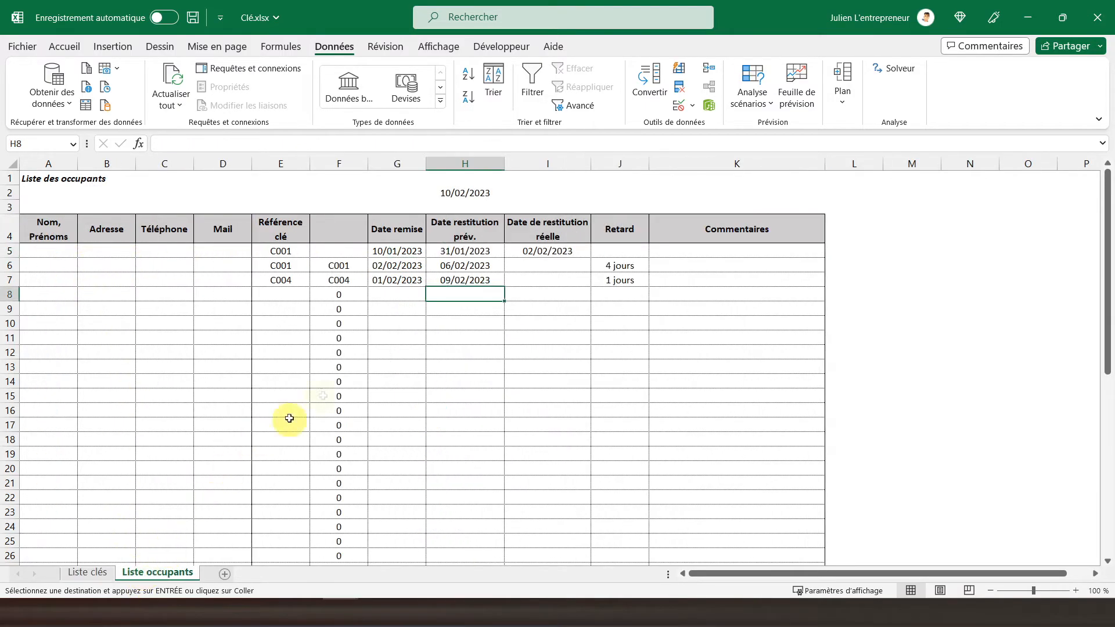
pyautogui.click(337, 266)
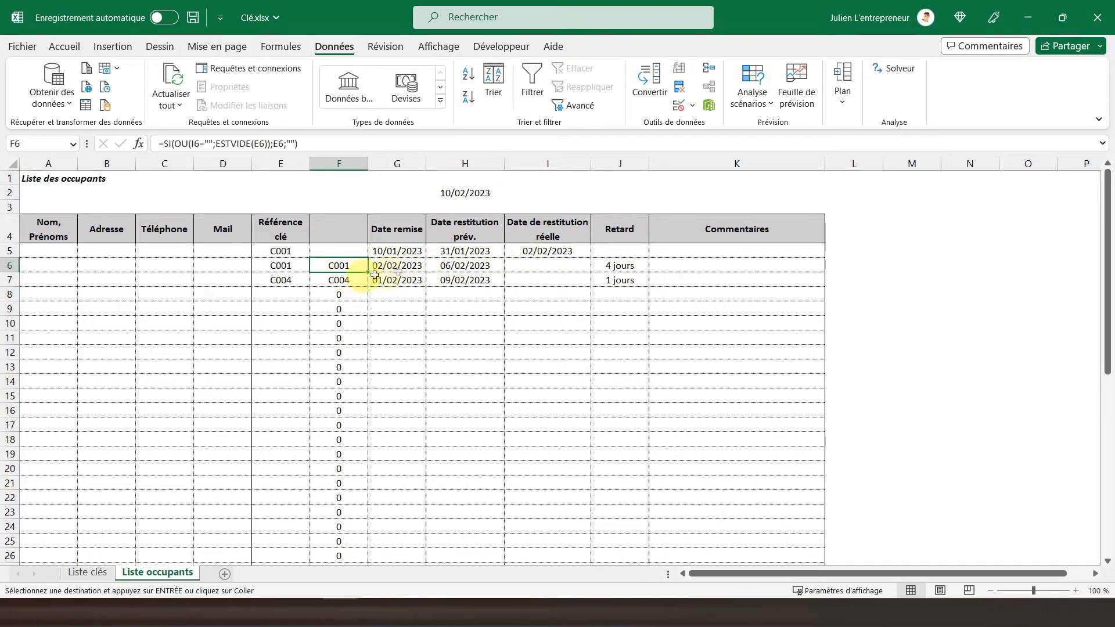
pyautogui.click(337, 281)
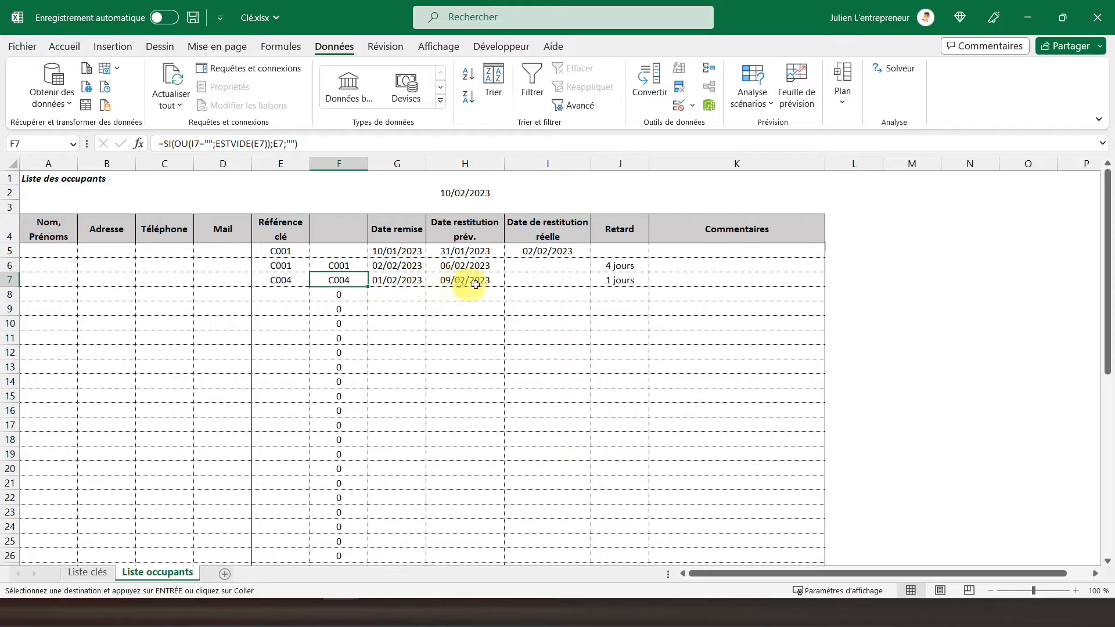
pyautogui.click(87, 572)
pyautogui.click(419, 293)
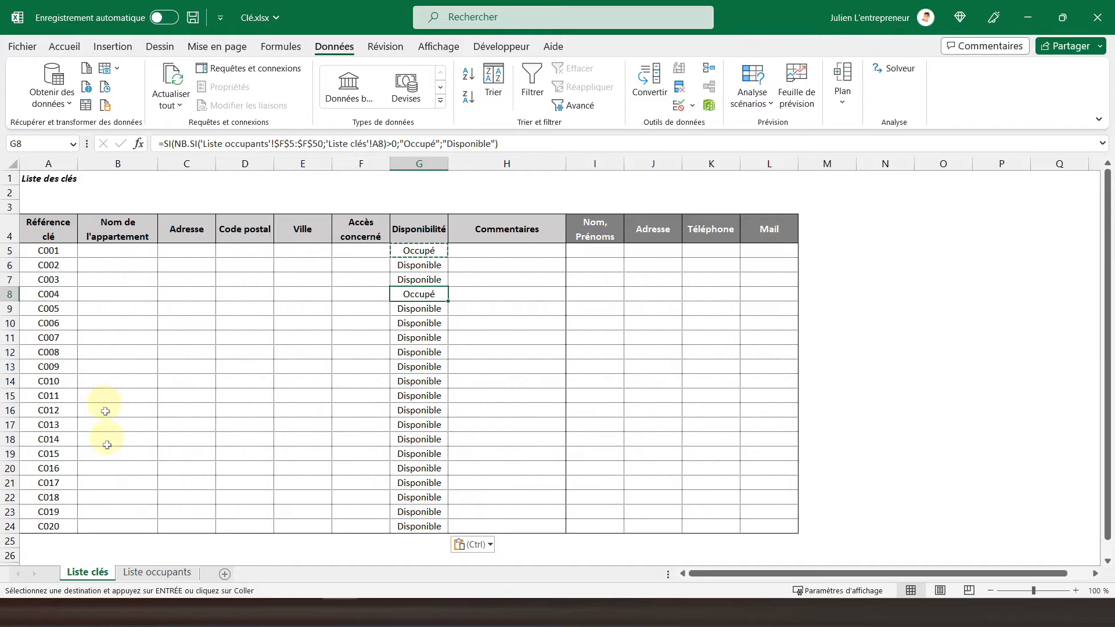
# Enter 10/02/2023 as the actual return date in I7 of Liste occupants and check key C004's availability in Liste clés.
pyautogui.click(156, 572)
pyautogui.click(532, 281)
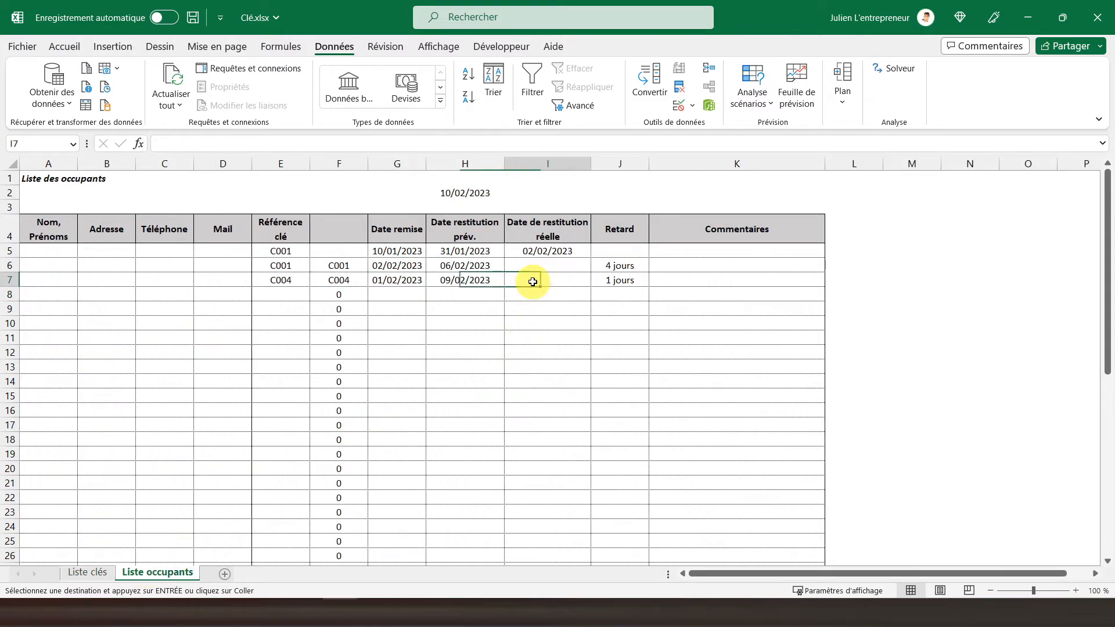
pyautogui.write('10')
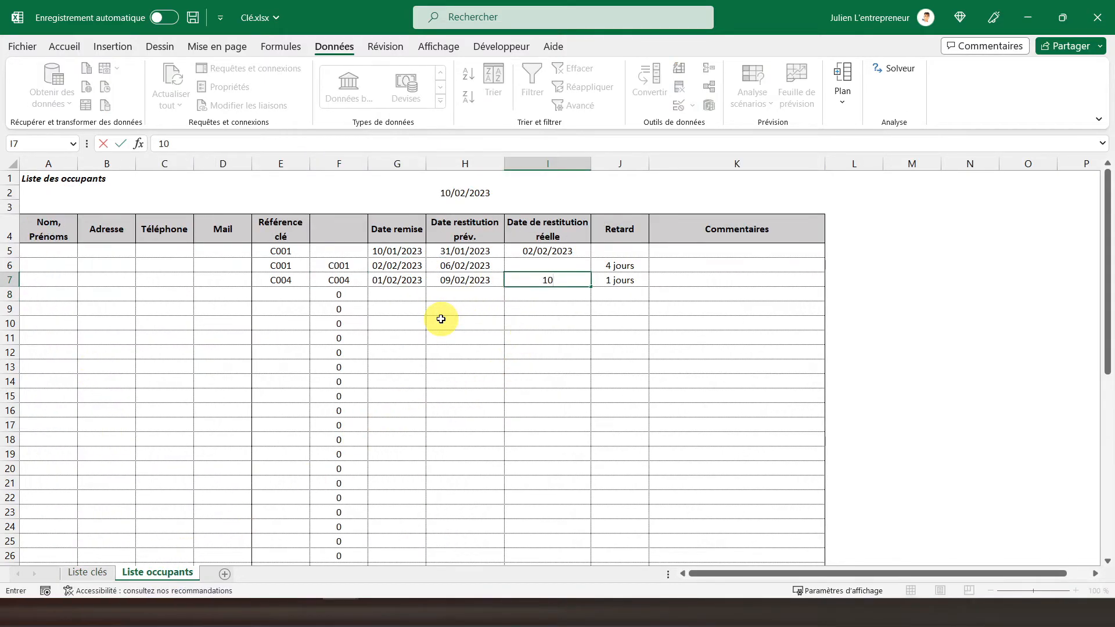
pyautogui.write('/02/2023')
pyautogui.press('Return')
pyautogui.click(87, 573)
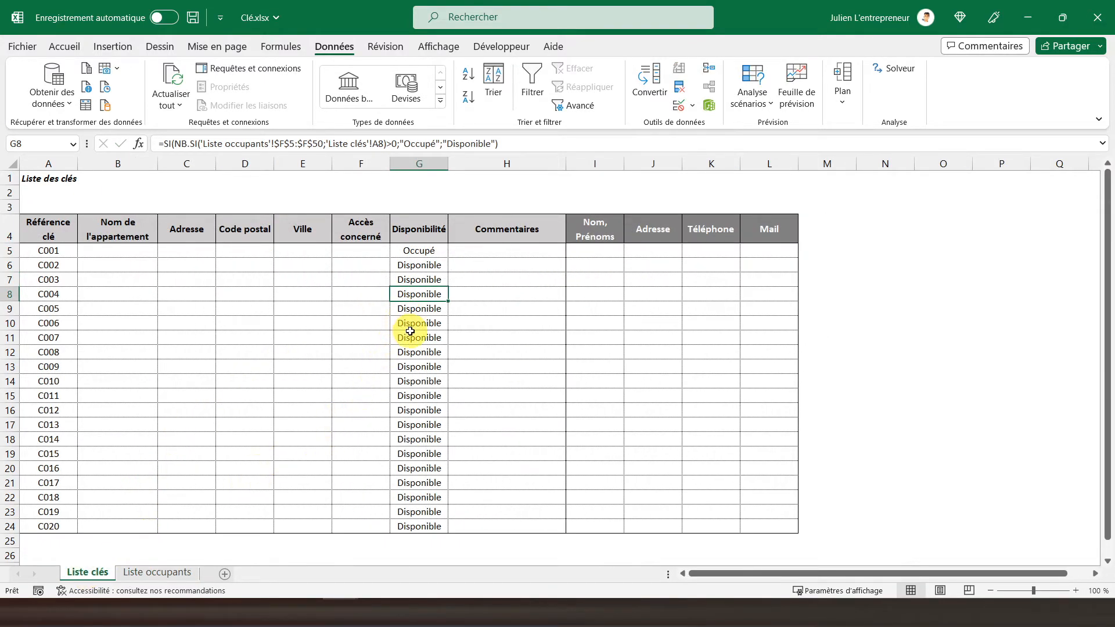
pyautogui.click(46, 181)
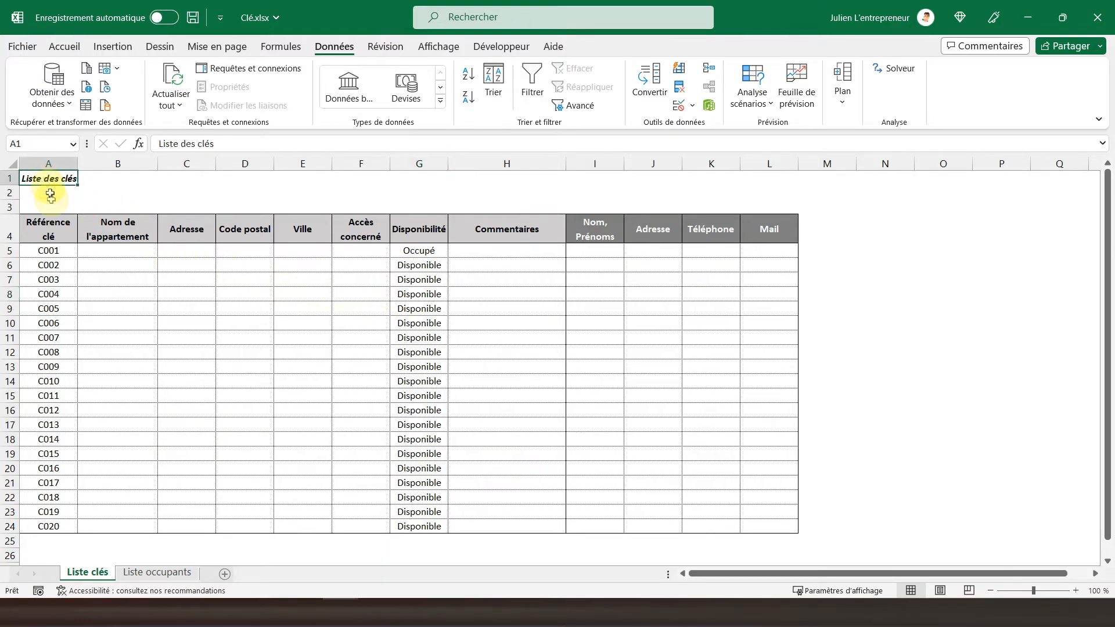